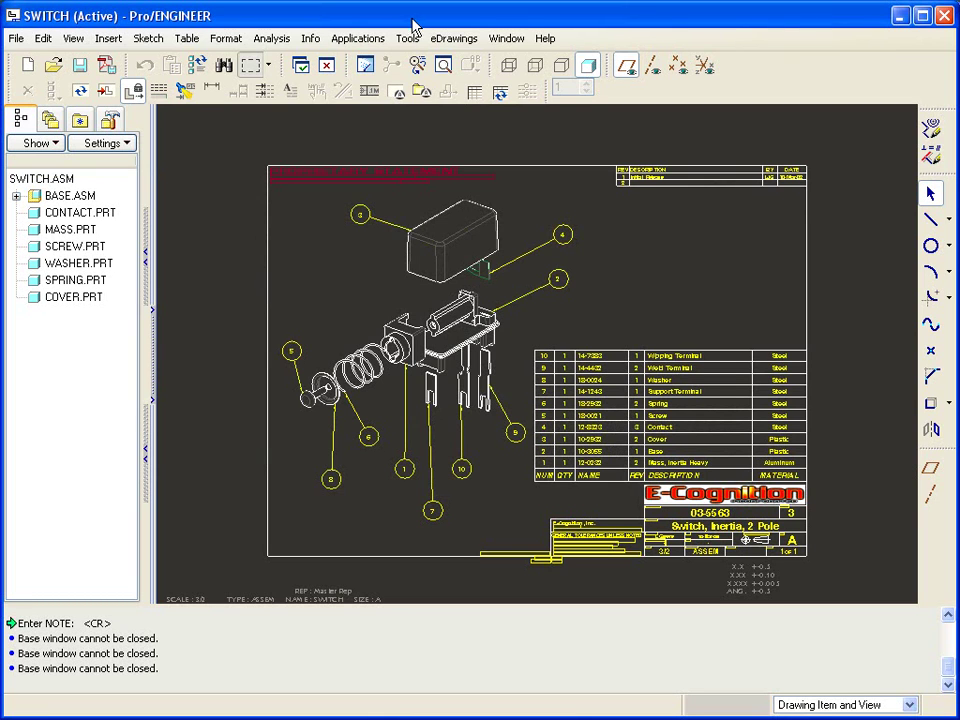
# - Show the open-windows list offering the SWITCH drawing and the A_E-COG_DETAIL format
pyautogui.click(505, 38)
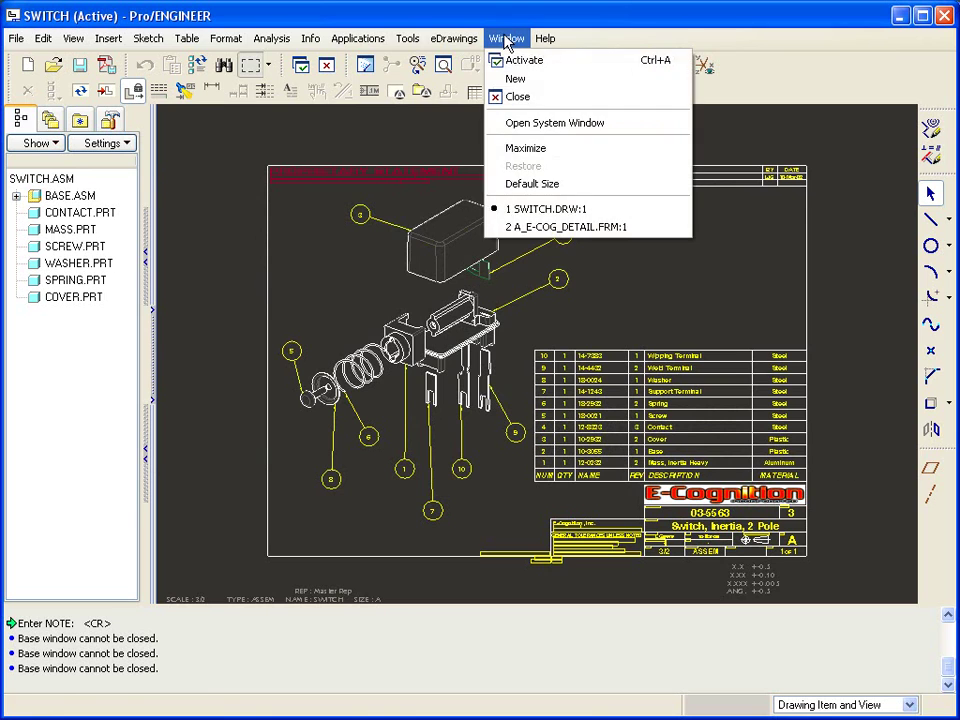
# - Switch to the A_E-COG_DETAIL format window and sketch a first test line
pyautogui.click(598, 228)
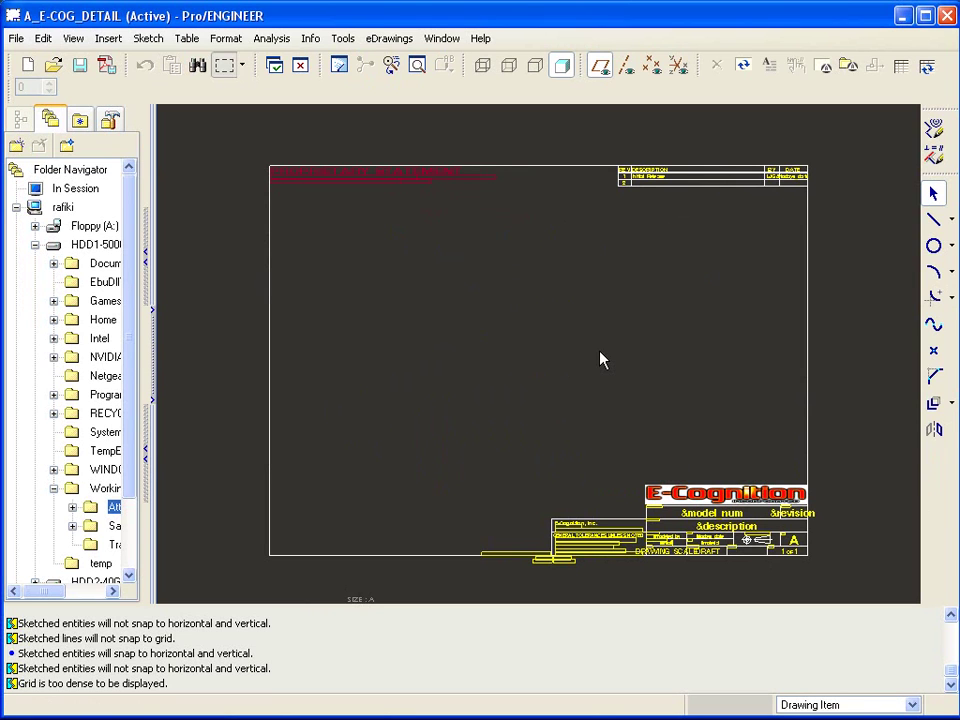
pyautogui.click(933, 219)
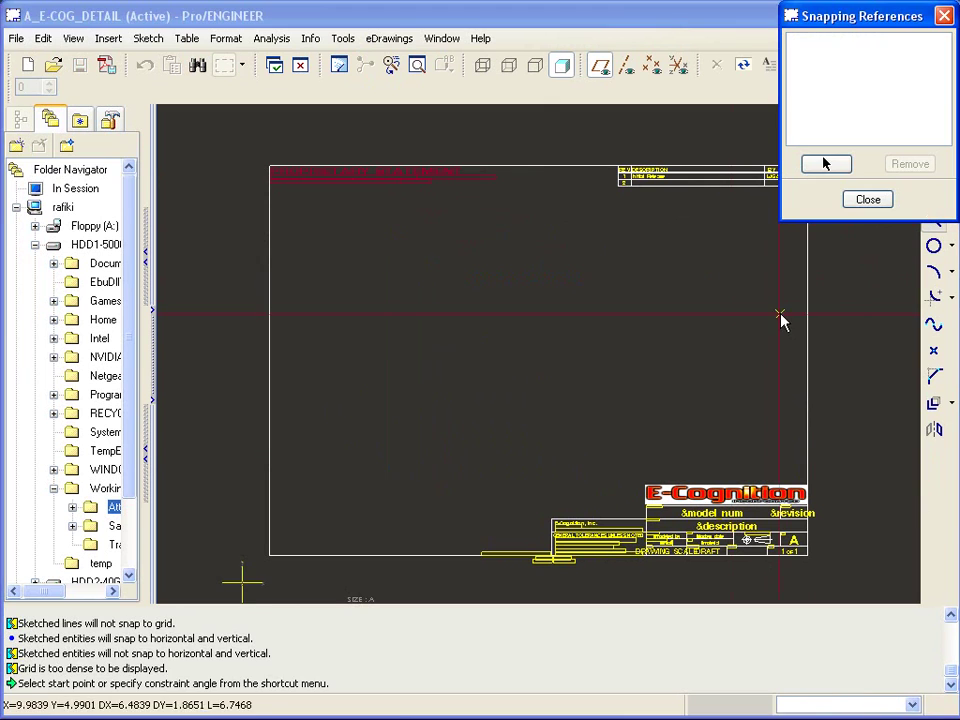
pyautogui.click(646, 312)
pyautogui.click(493, 264)
# - Sketch four more free test lines across the format sheet
pyautogui.click(417, 362)
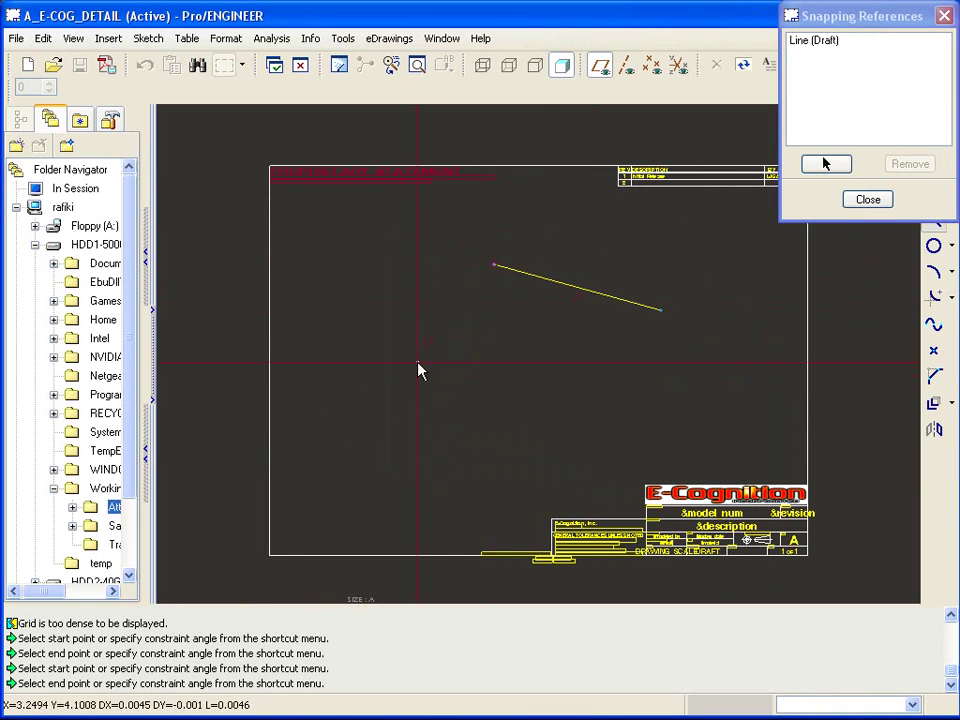
pyautogui.click(630, 419)
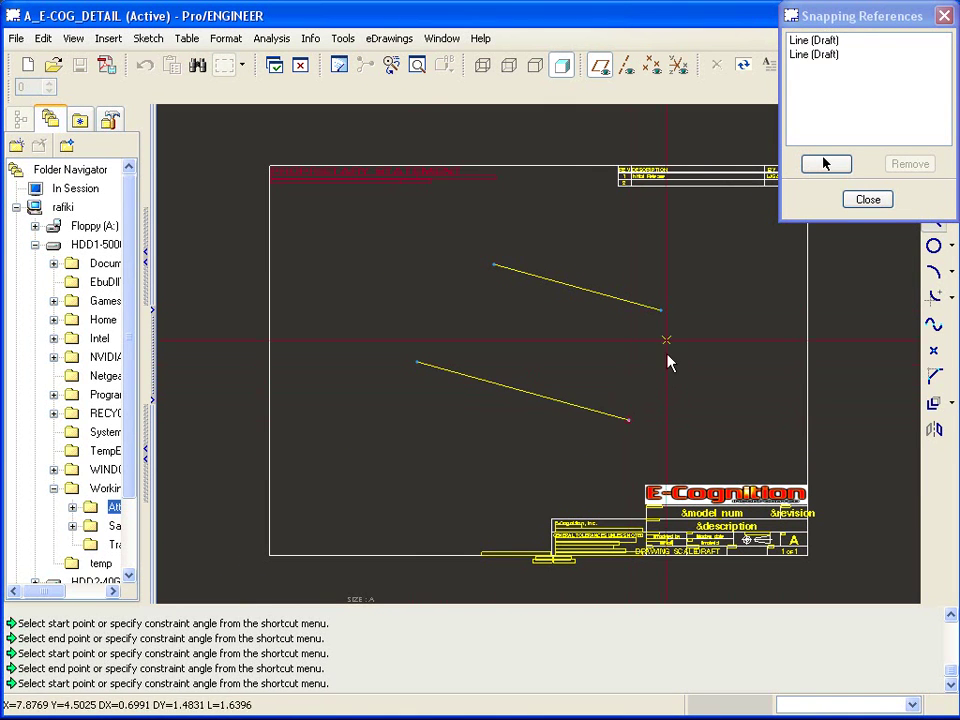
pyautogui.click(662, 312)
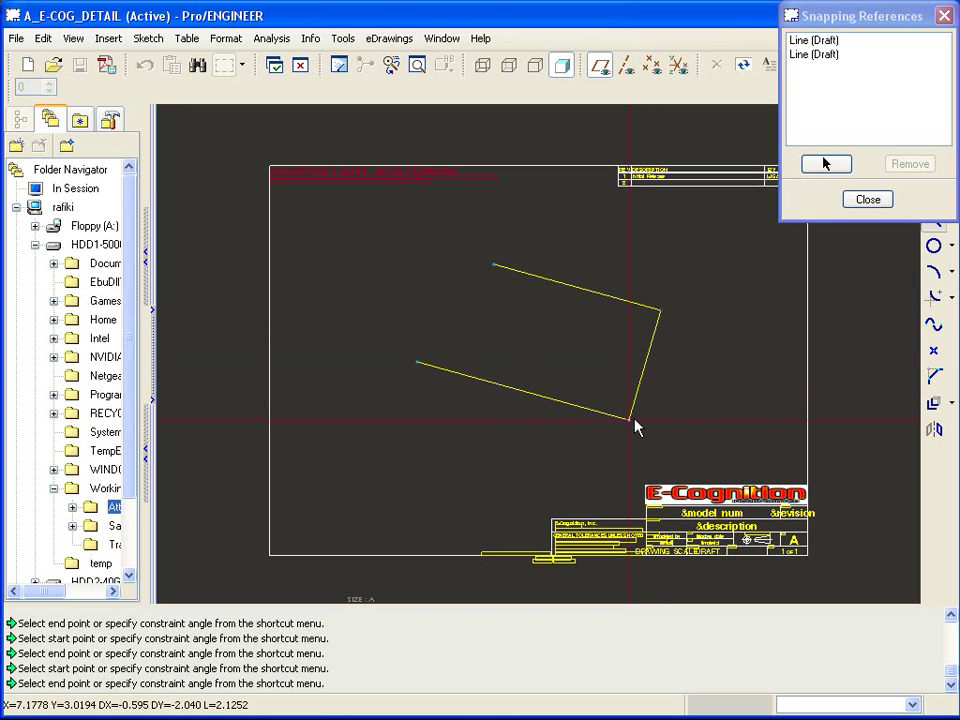
pyautogui.click(633, 421)
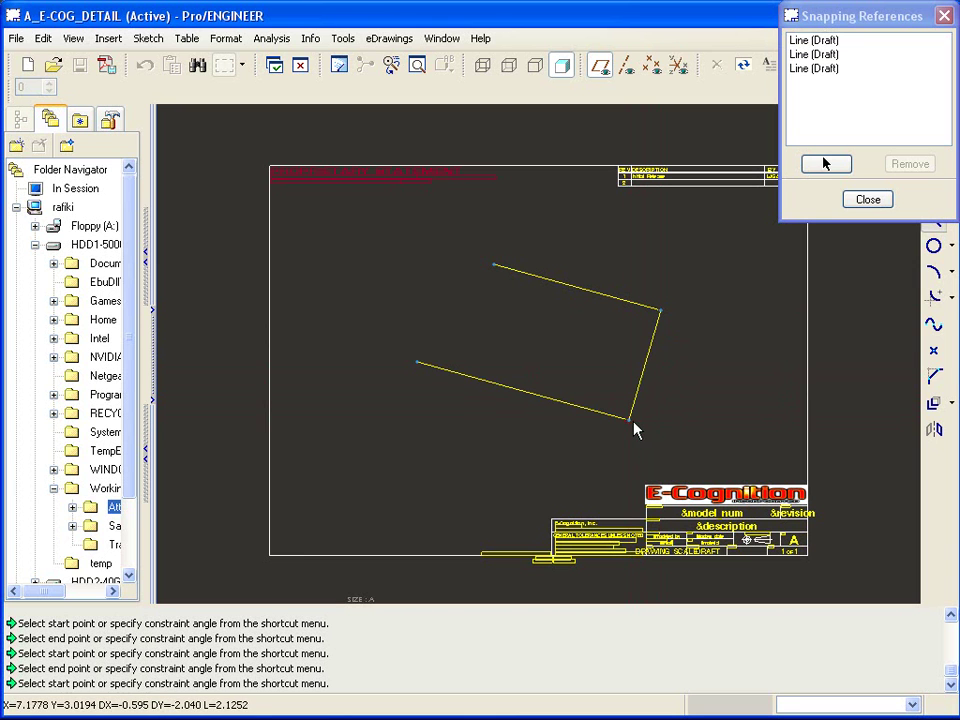
pyautogui.click(495, 266)
pyautogui.click(523, 360)
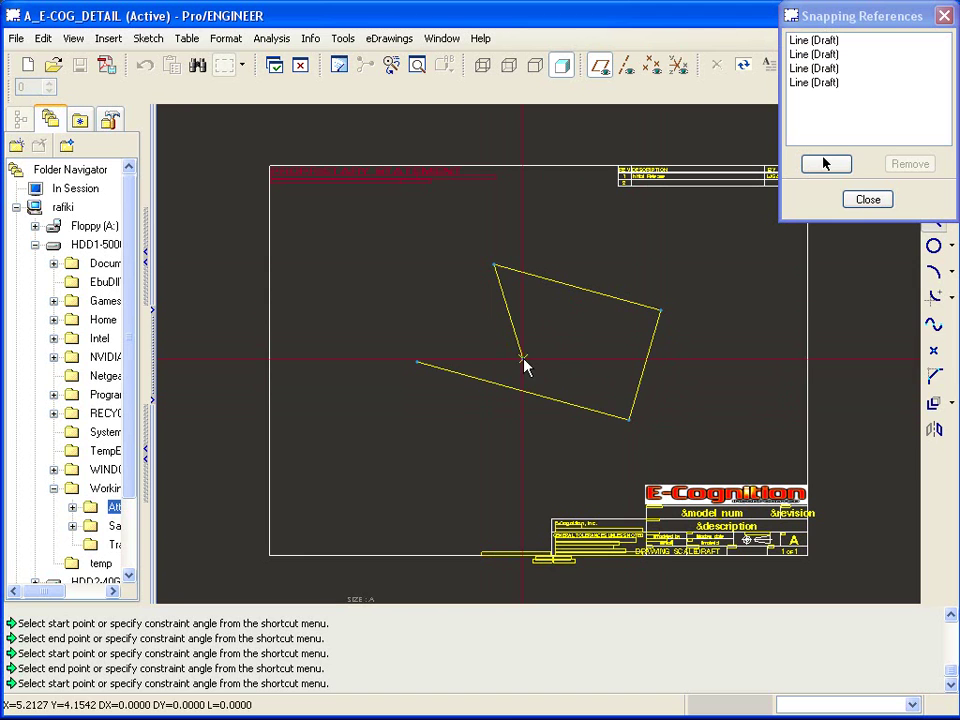
pyautogui.click(607, 354)
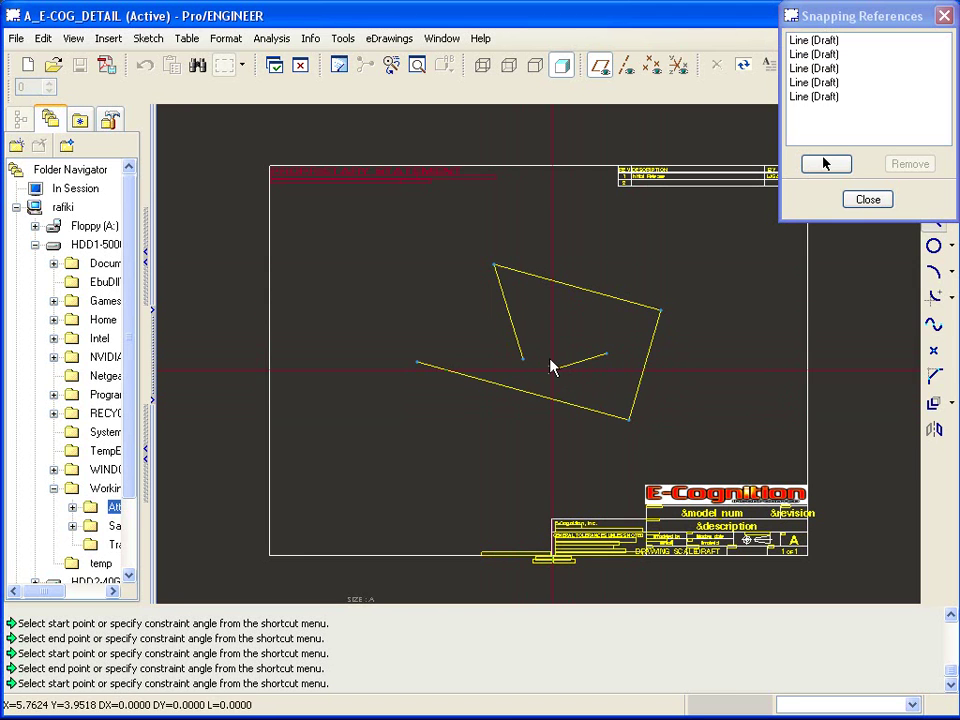
pyautogui.click(553, 369)
pyautogui.middleClick(597, 338)
# - Delete the five test lines and show the draft grid with 0.1250 X&Y spacing
pyautogui.press('Delete')
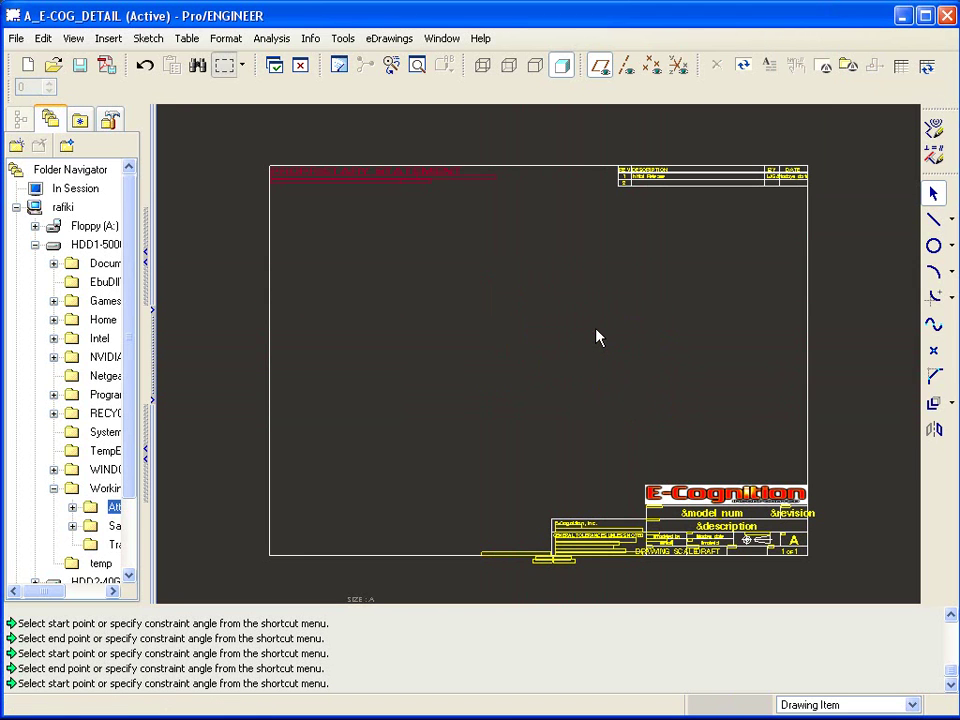
pyautogui.click(73, 38)
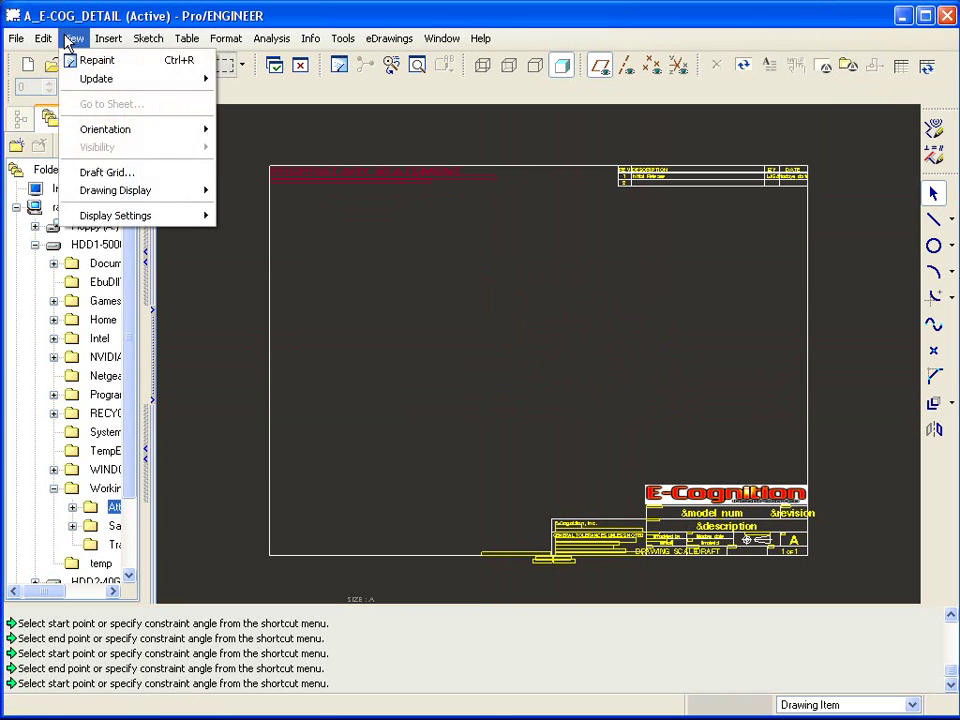
pyautogui.click(145, 173)
pyautogui.click(912, 88)
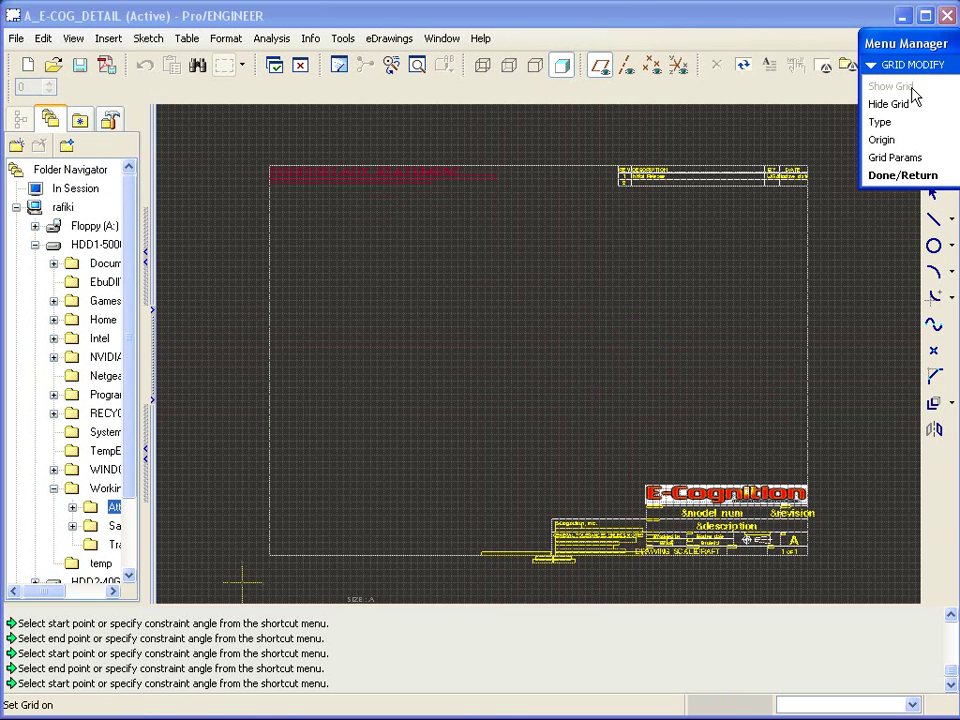
pyautogui.click(910, 157)
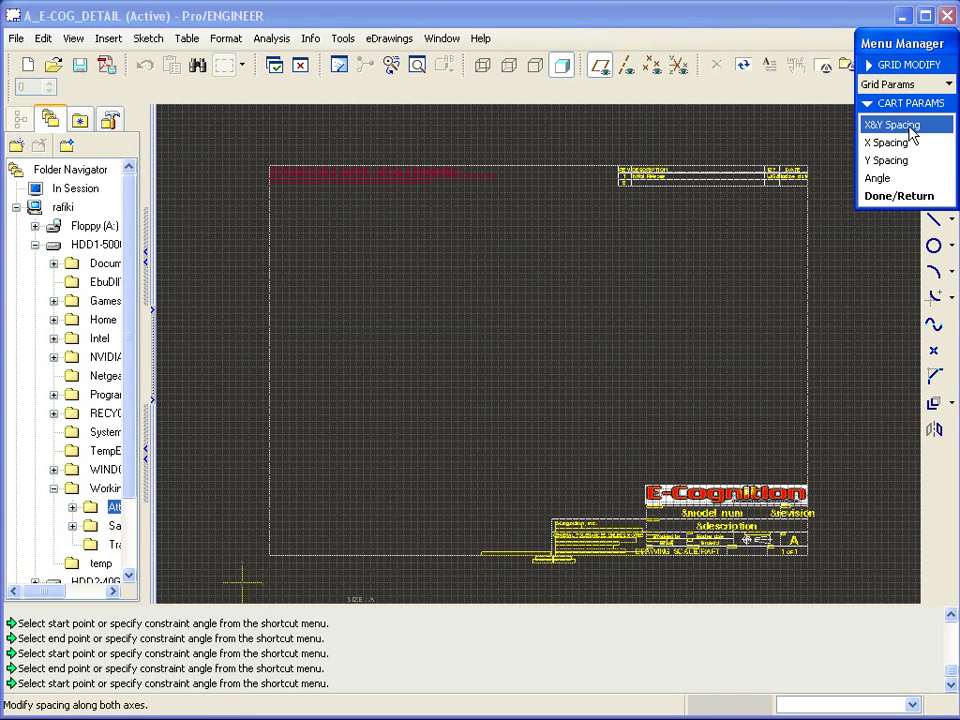
pyautogui.click(900, 125)
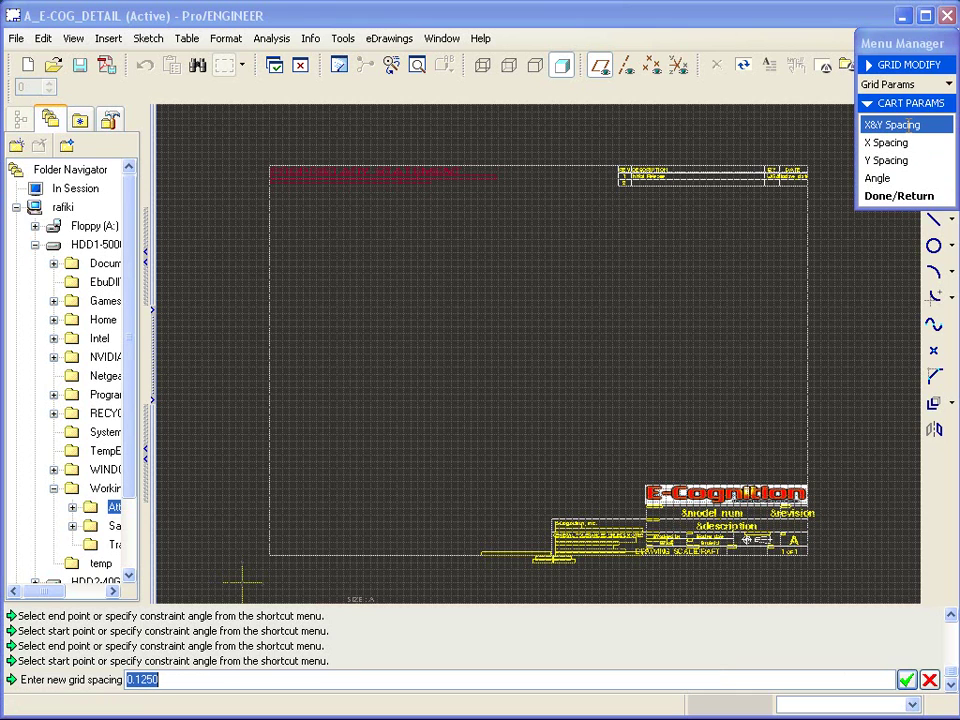
pyautogui.press('Return')
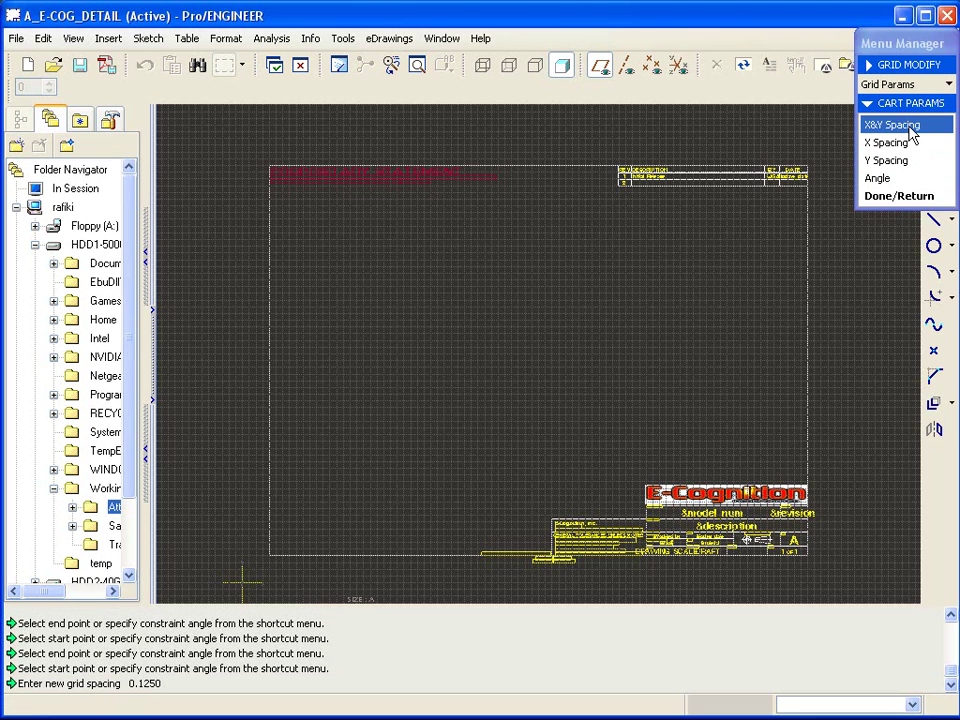
pyautogui.click(900, 196)
pyautogui.click(896, 176)
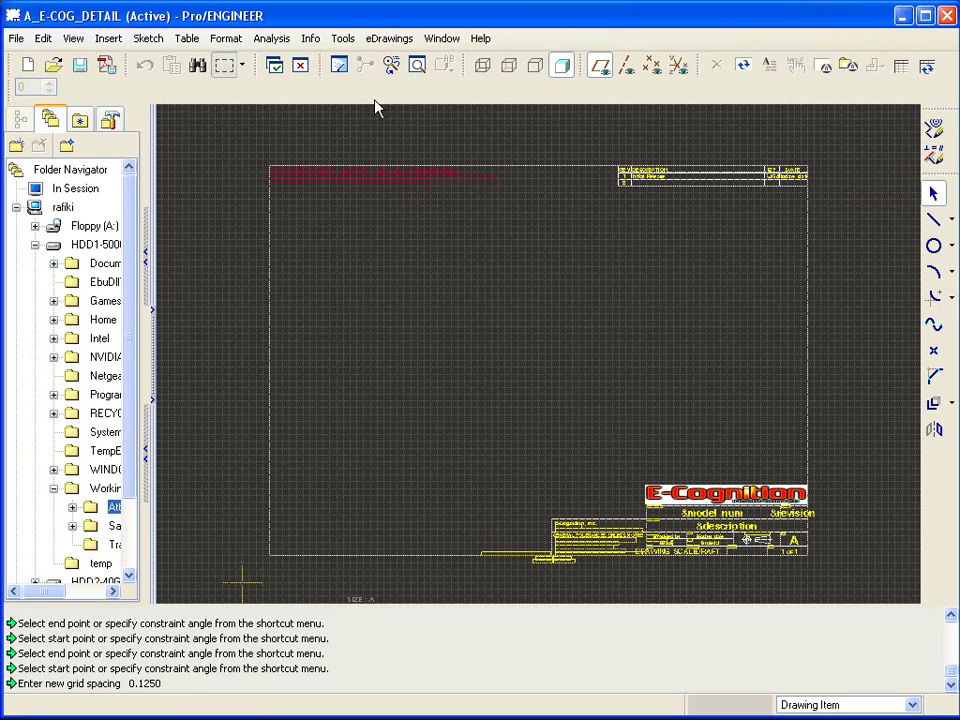
# - Enable Horizontal/Vertical and Grid intersection snapping in Sketcher Preferences
pyautogui.click(150, 39)
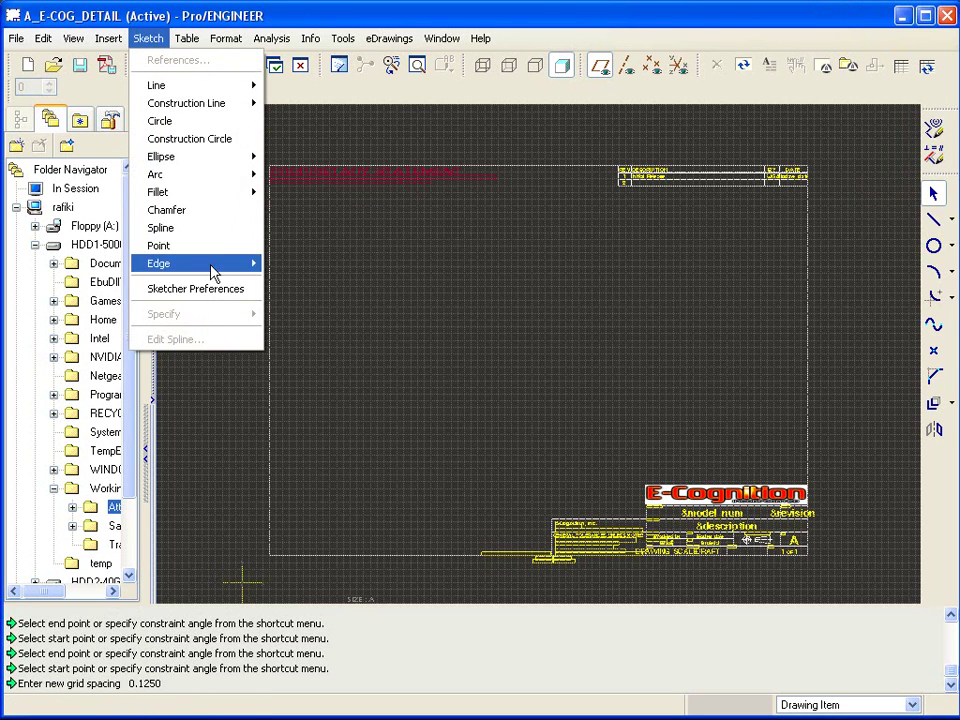
pyautogui.click(221, 289)
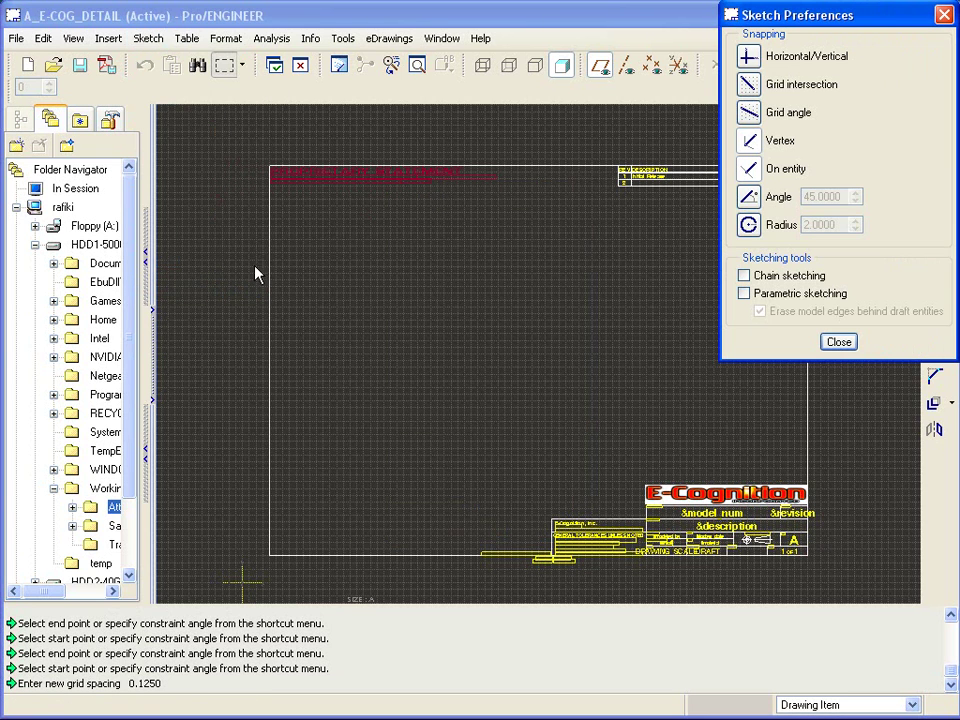
pyautogui.click(748, 57)
pyautogui.click(748, 84)
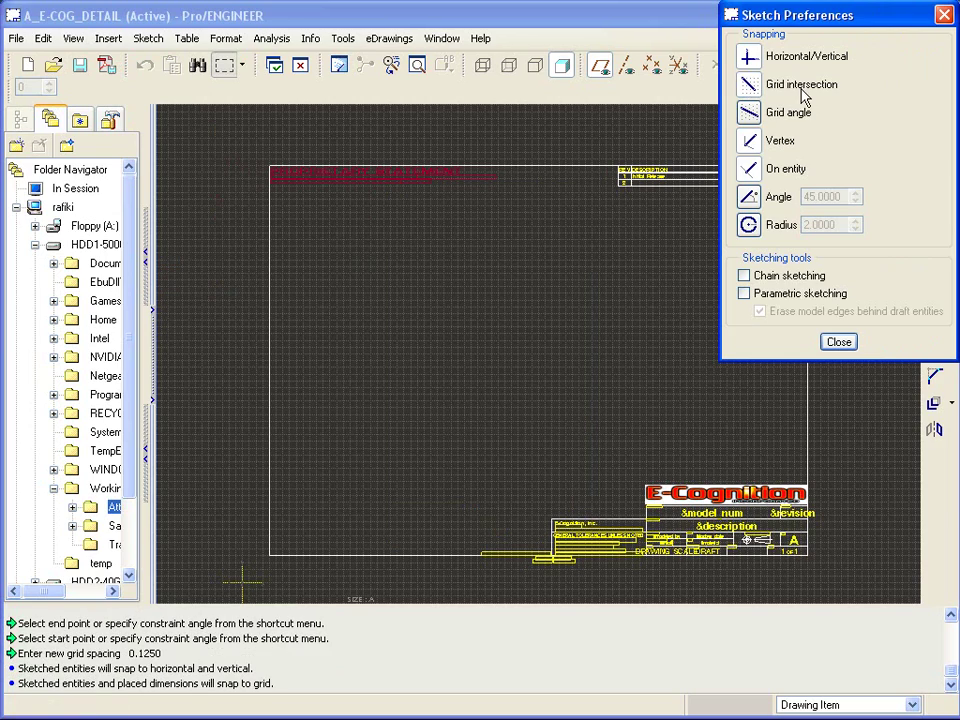
pyautogui.click(843, 344)
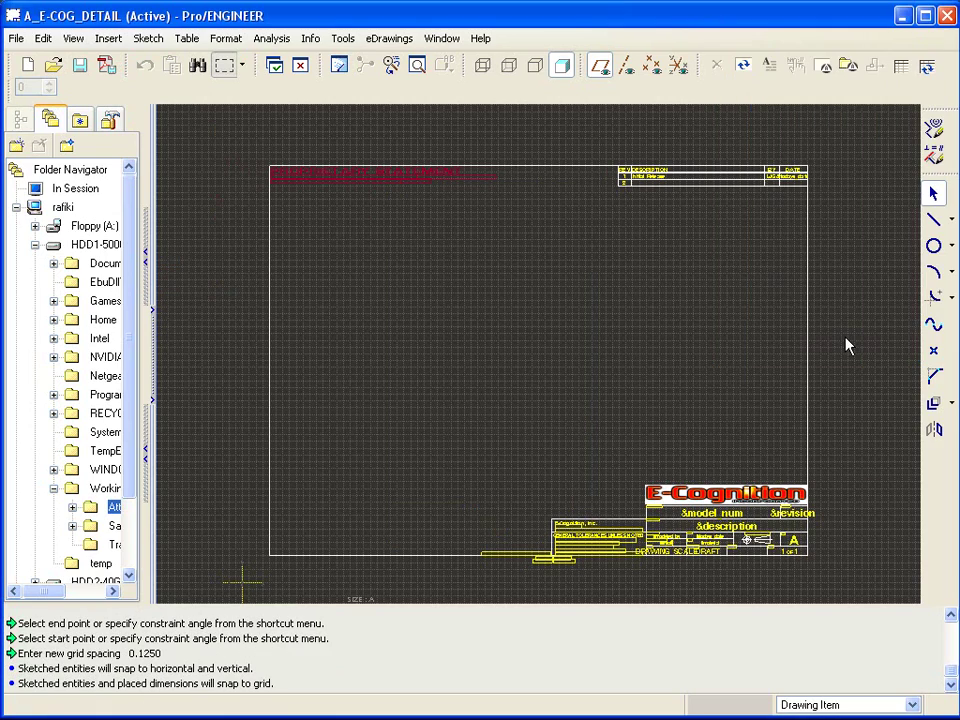
pyautogui.scroll(5, 846, 344)
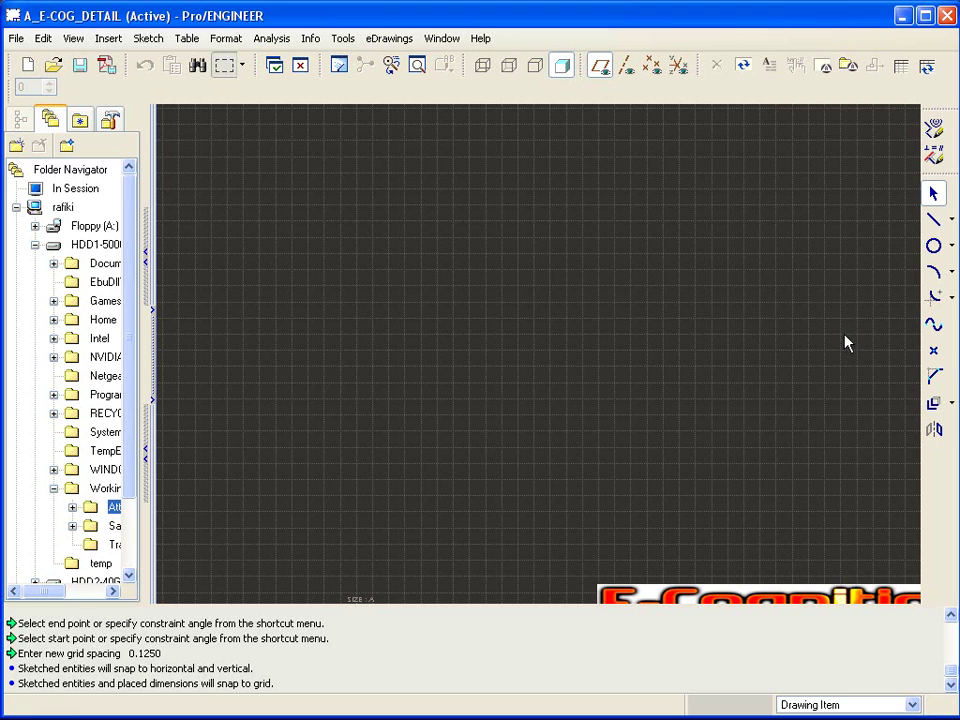
pyautogui.click(933, 217)
pyautogui.click(649, 236)
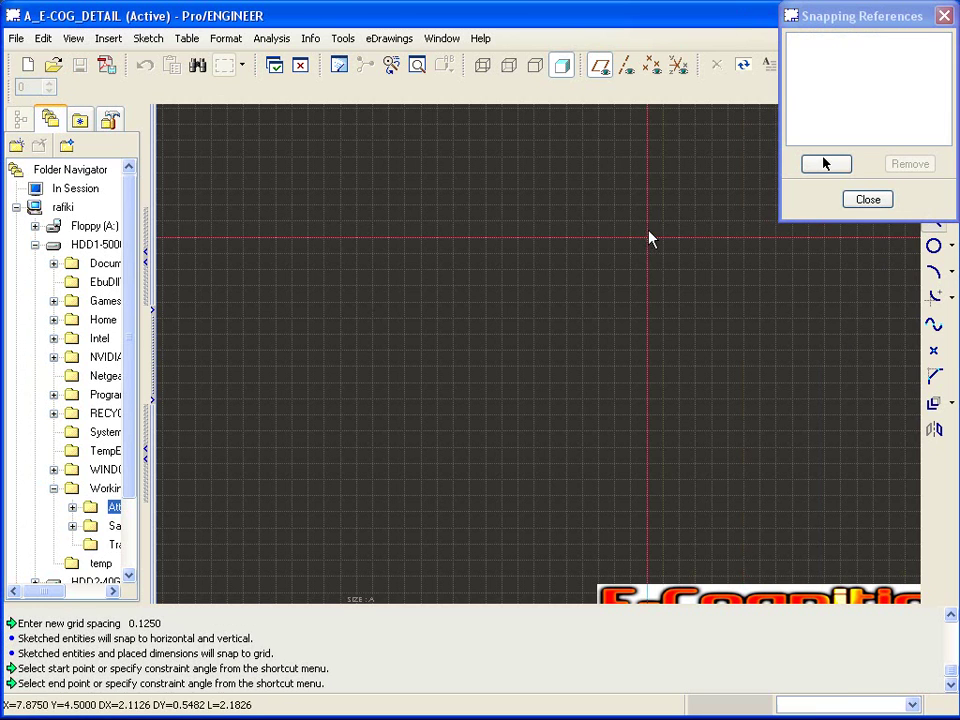
pyautogui.click(341, 237)
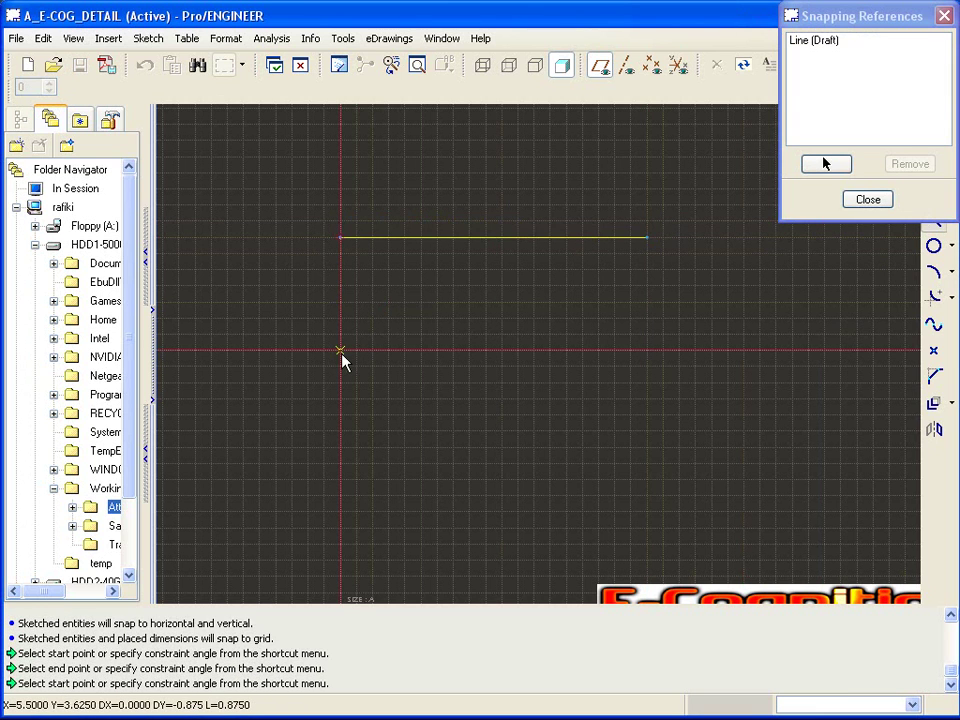
pyautogui.click(341, 352)
pyautogui.middleClick(345, 236)
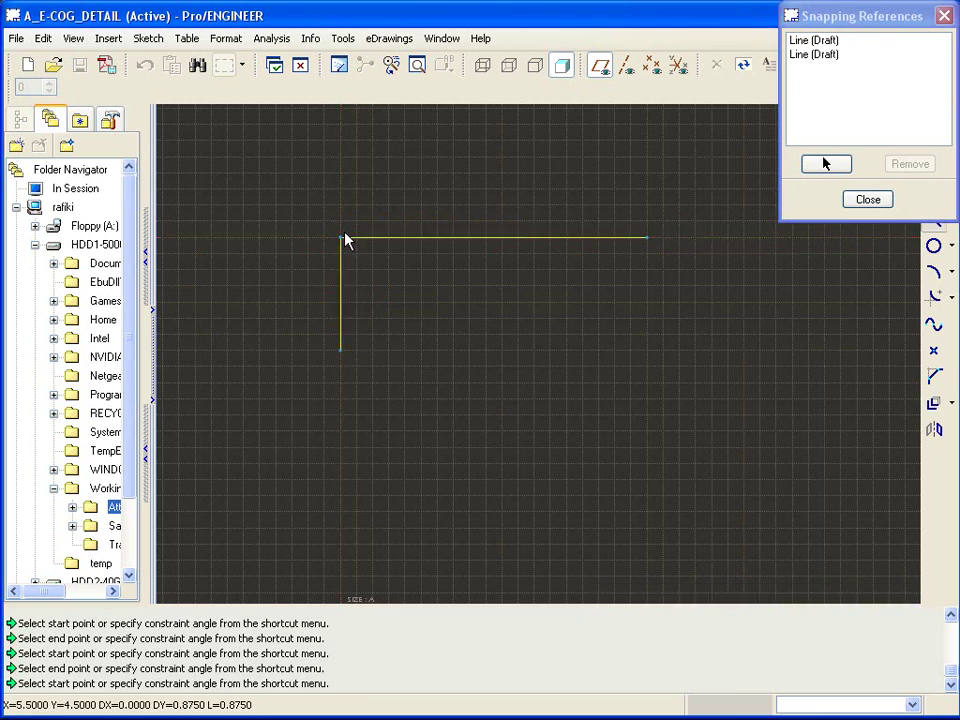
pyautogui.middleClick(400, 330)
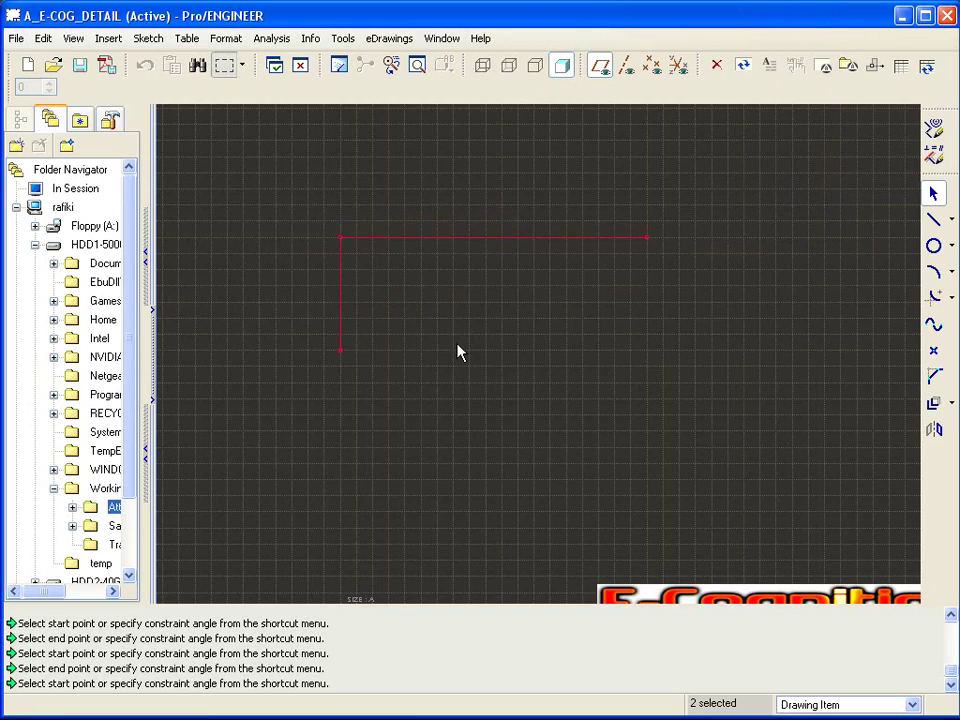
pyautogui.hotkey('ctrl', 'd')
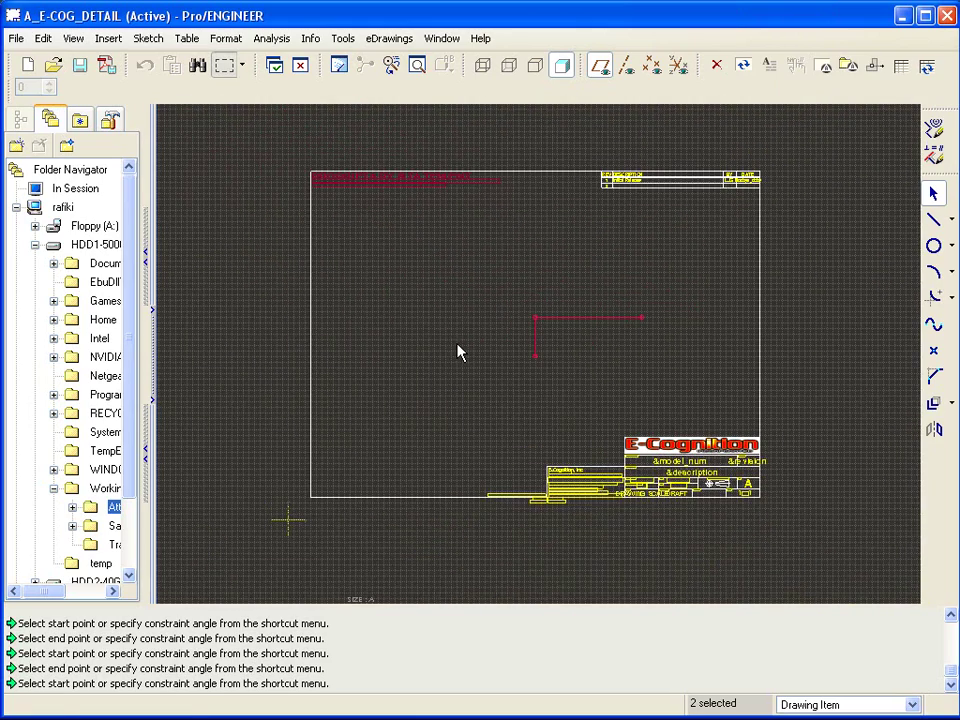
pyautogui.click(418, 66)
# - Delete the two test lines and turn off horizontal/vertical and grid-intersection snapping
pyautogui.press('Delete')
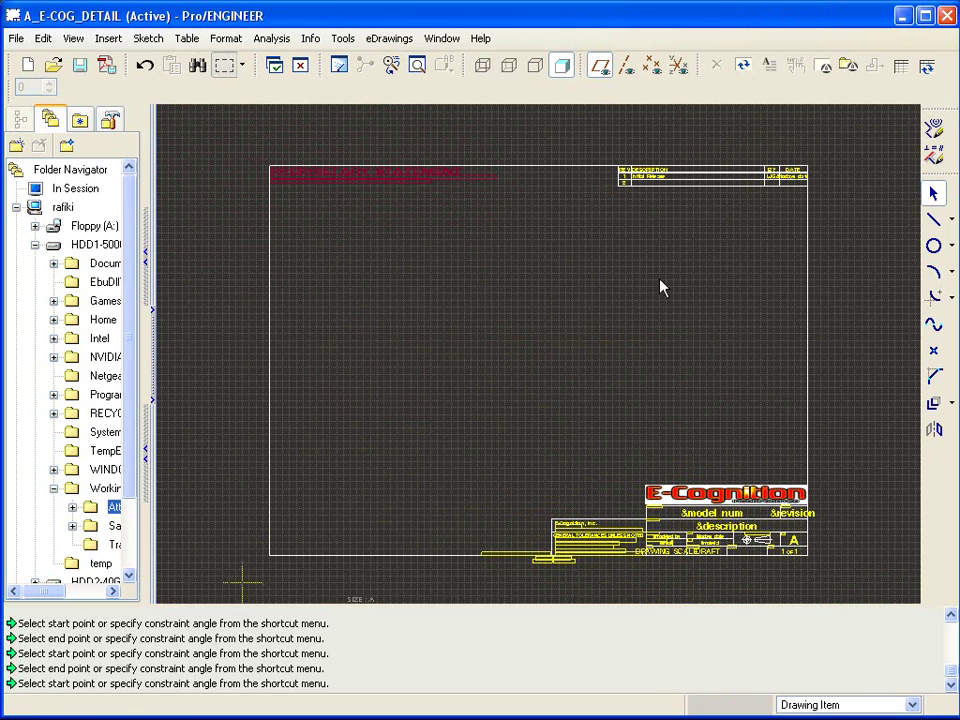
pyautogui.click(148, 38)
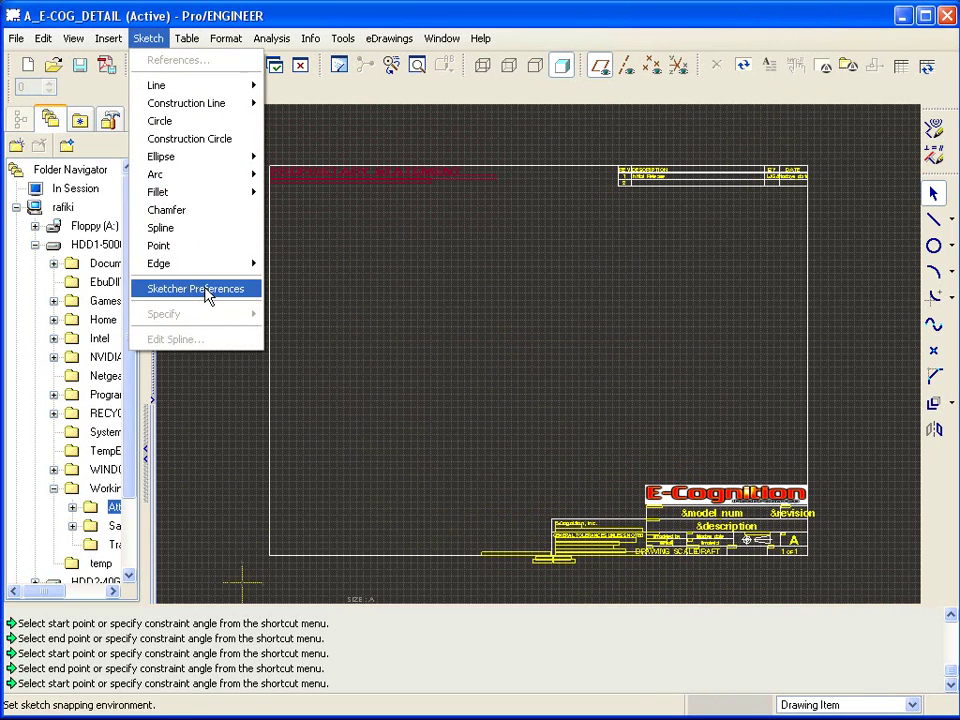
pyautogui.click(206, 287)
pyautogui.click(749, 57)
pyautogui.click(749, 85)
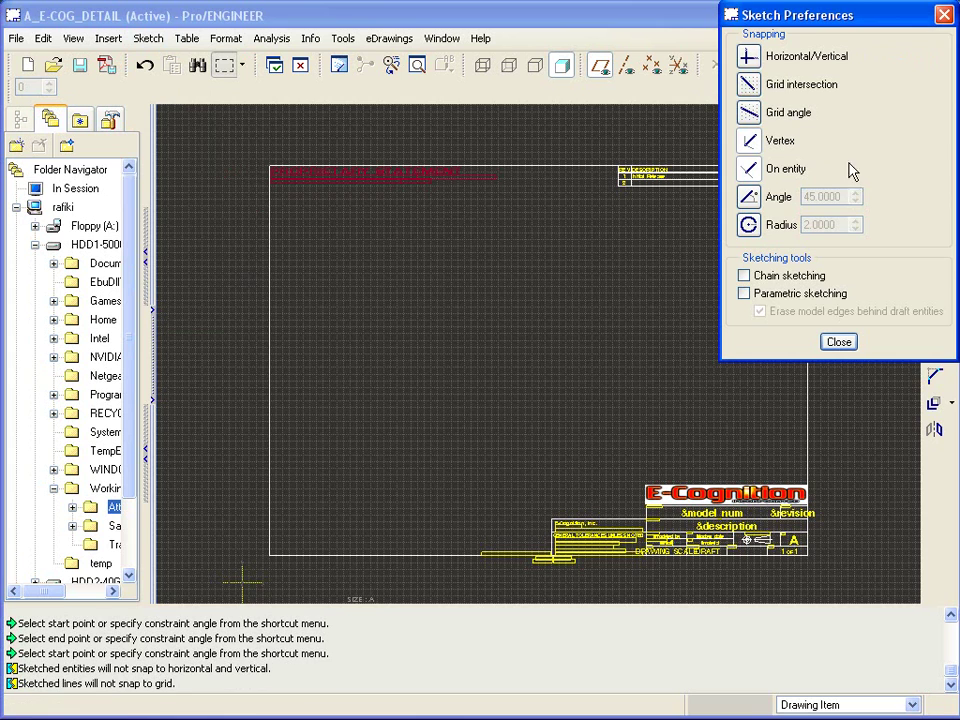
pyautogui.click(840, 342)
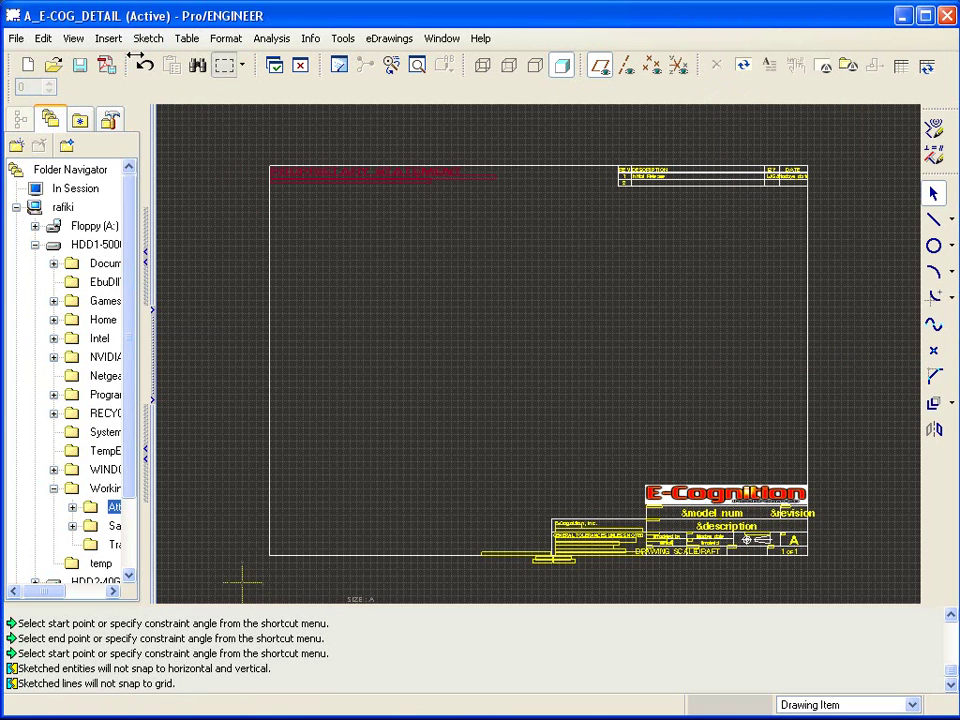
# - Hide the draft grid on the format sheet
pyautogui.click(73, 38)
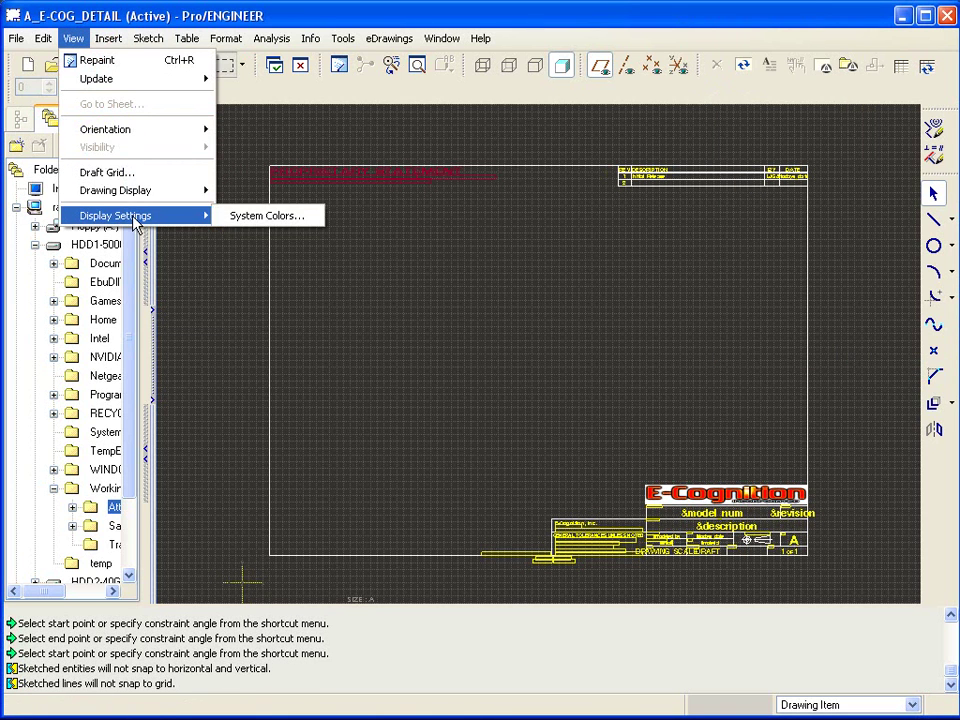
pyautogui.click(88, 172)
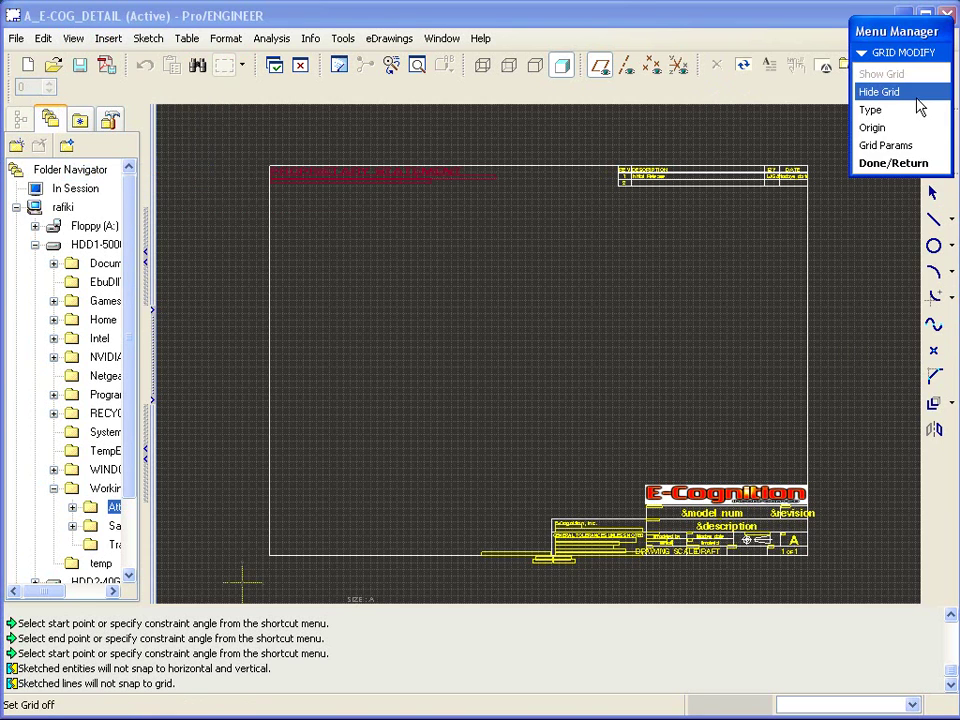
pyautogui.click(917, 97)
pyautogui.click(915, 163)
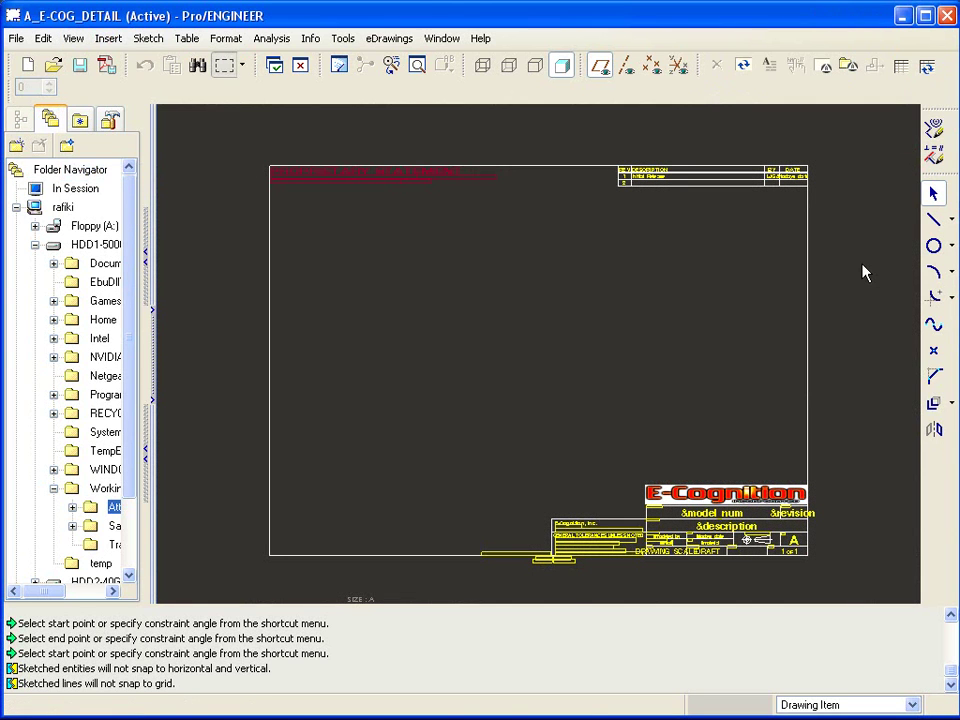
pyautogui.scroll(-10, 865, 272)
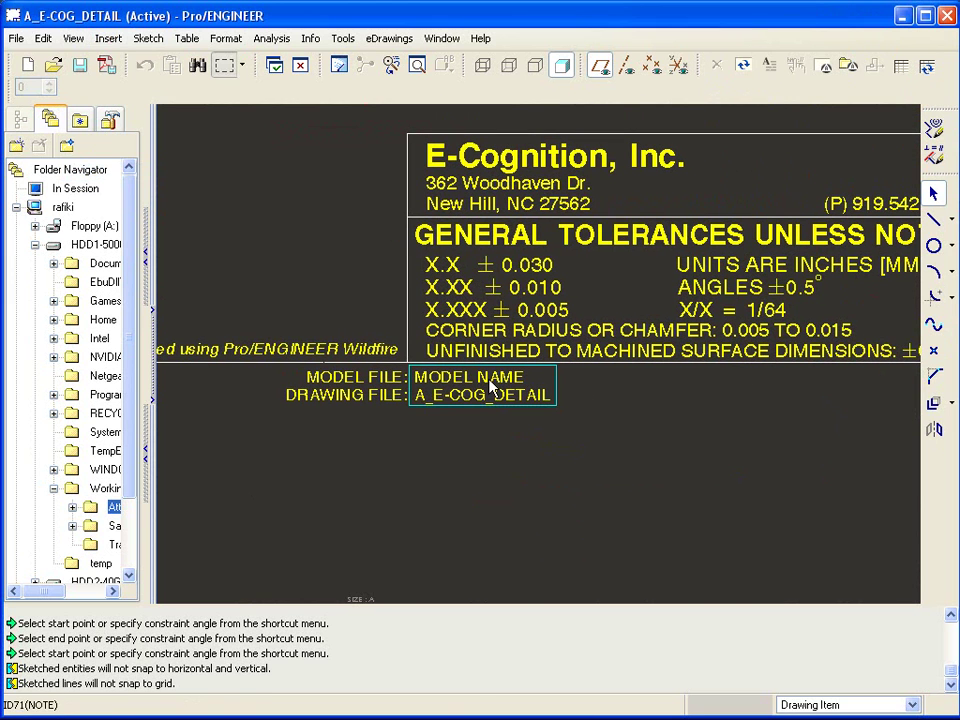
# - Change the file-name note text to &model_name and &dwg_name, showing MODEL NAME and A_E-COG_DETAIL
pyautogui.doubleClick(364, 381)
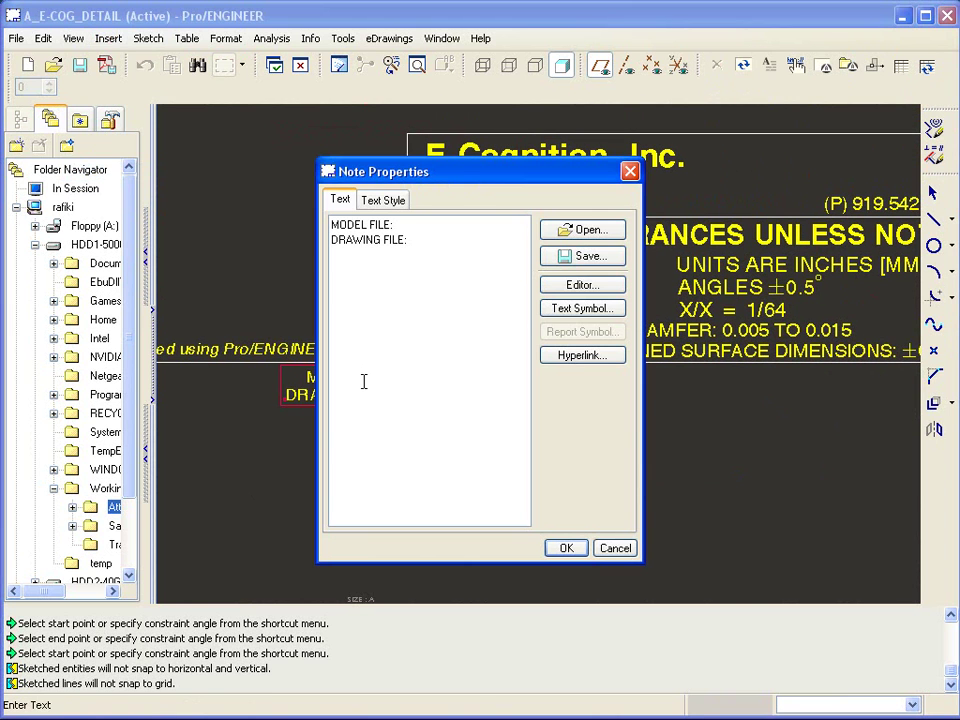
pyautogui.click(615, 548)
pyautogui.doubleClick(431, 378)
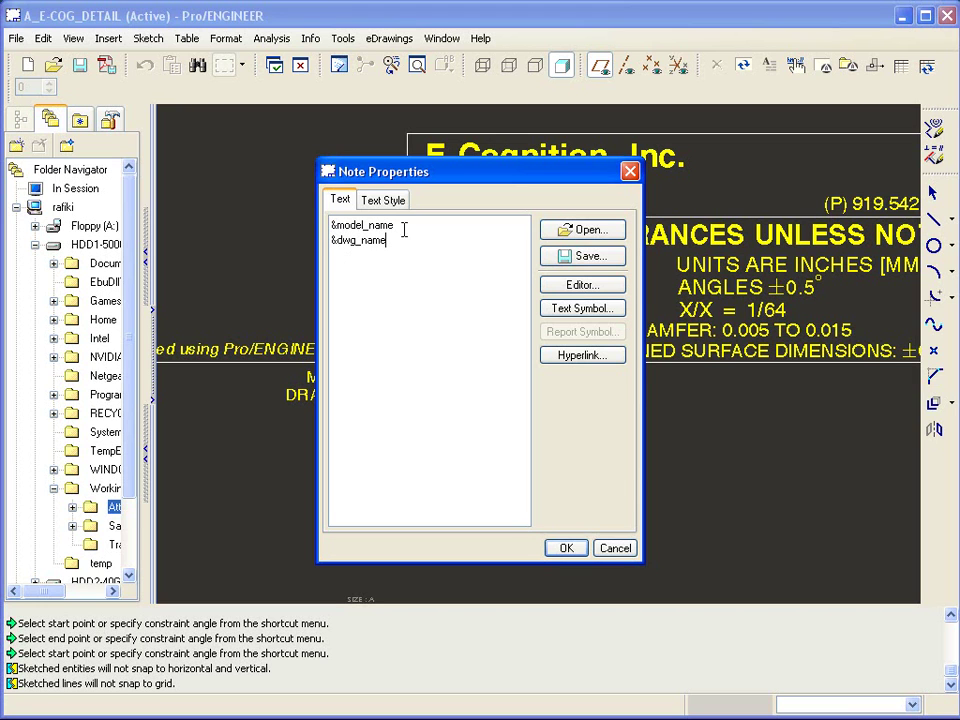
pyautogui.click(566, 549)
pyautogui.click(575, 553)
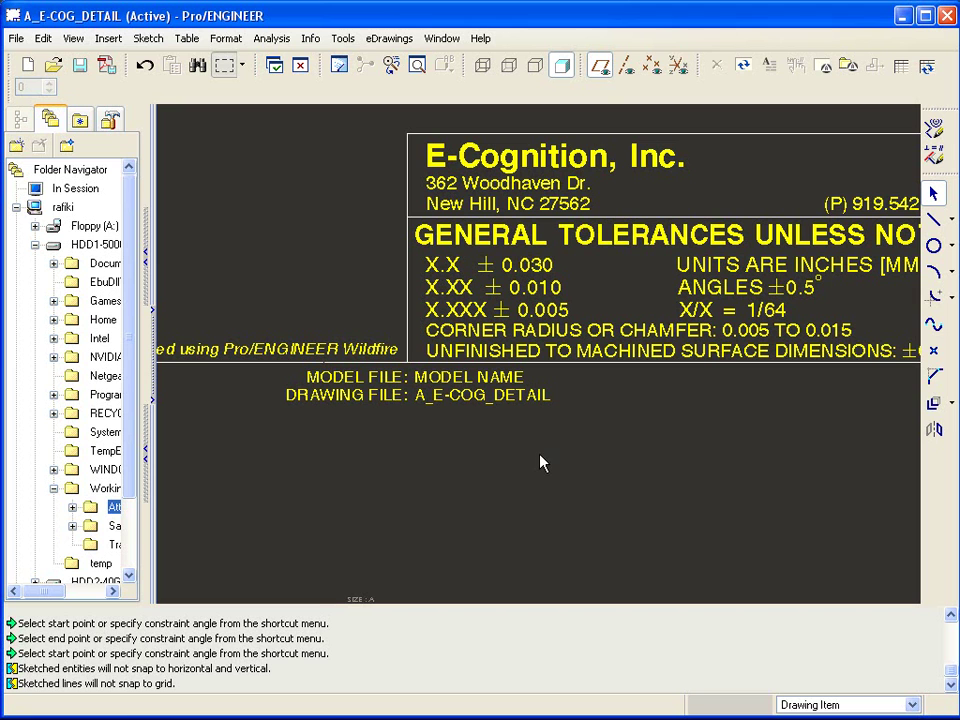
pyautogui.click(480, 38)
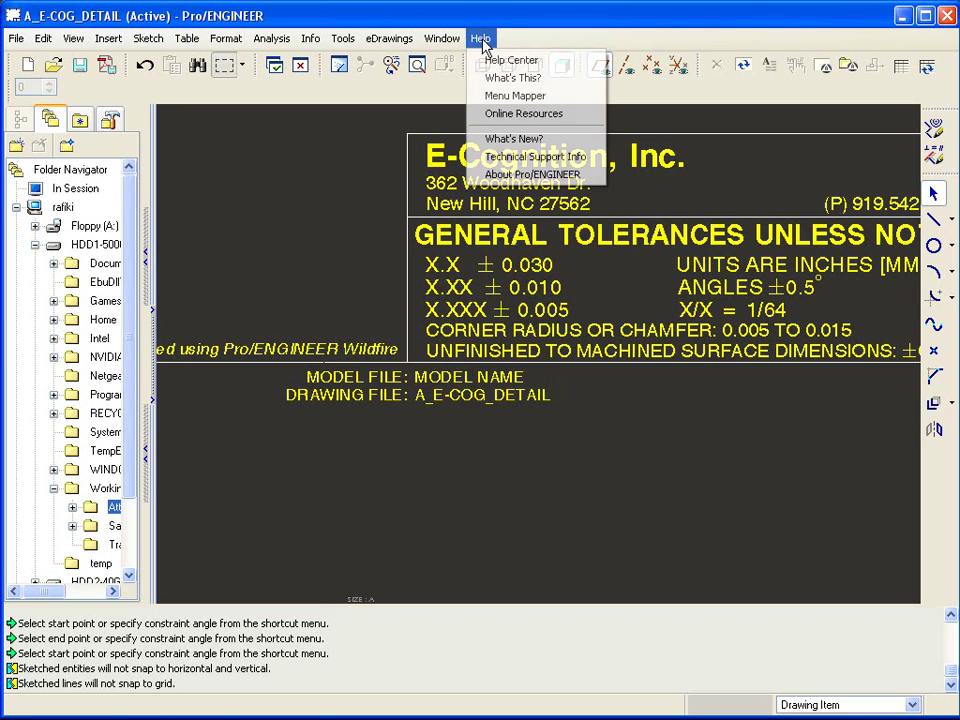
pyautogui.click(511, 60)
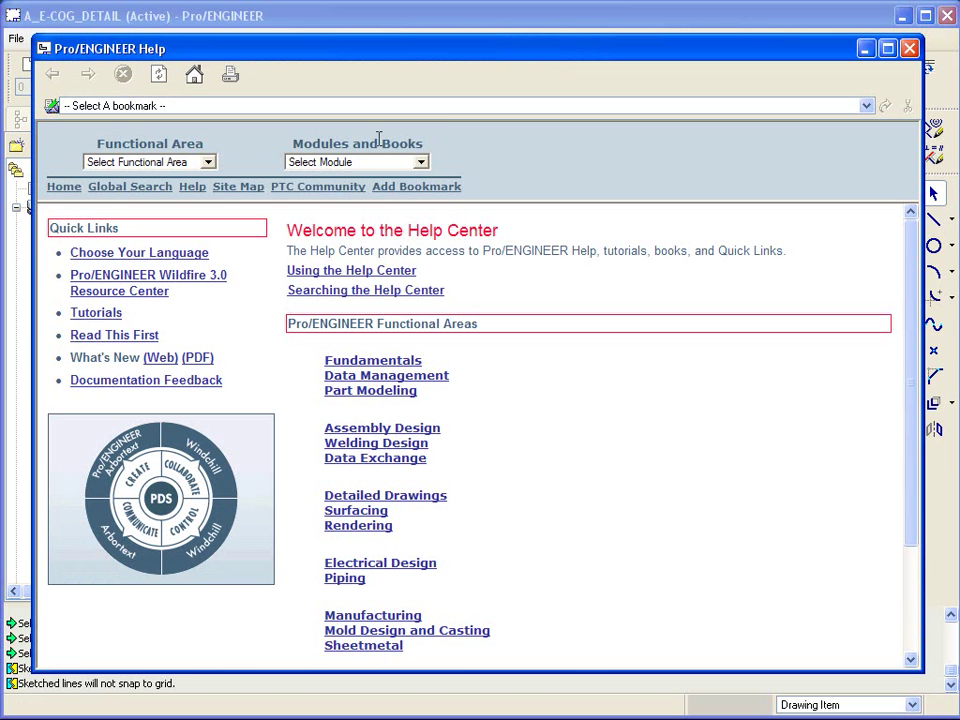
pyautogui.click(145, 161)
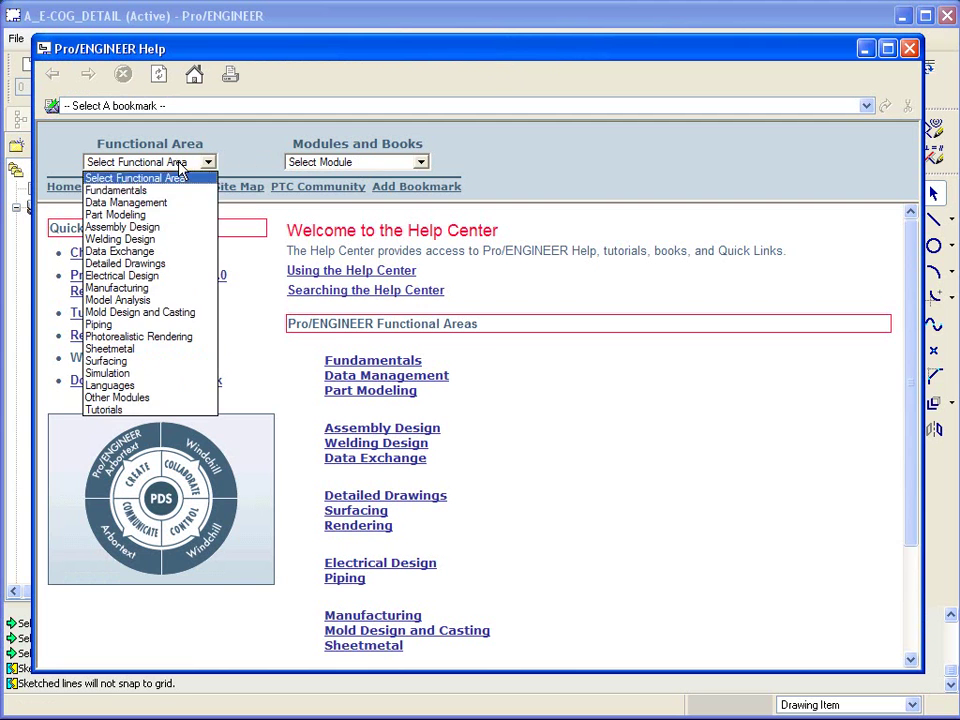
pyautogui.click(157, 267)
pyautogui.click(352, 424)
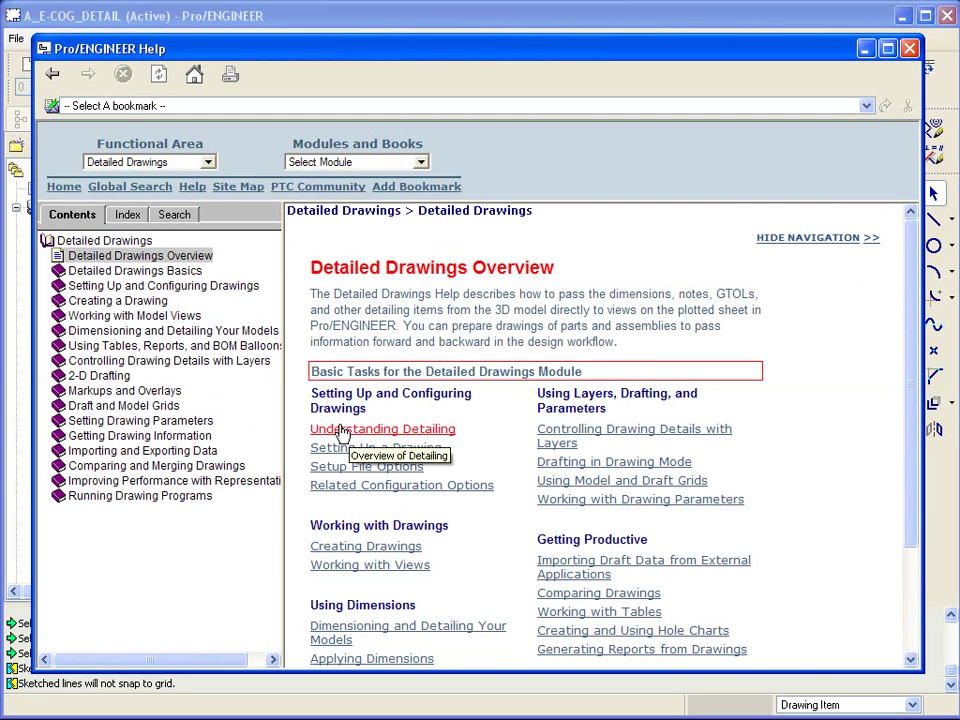
pyautogui.click(165, 420)
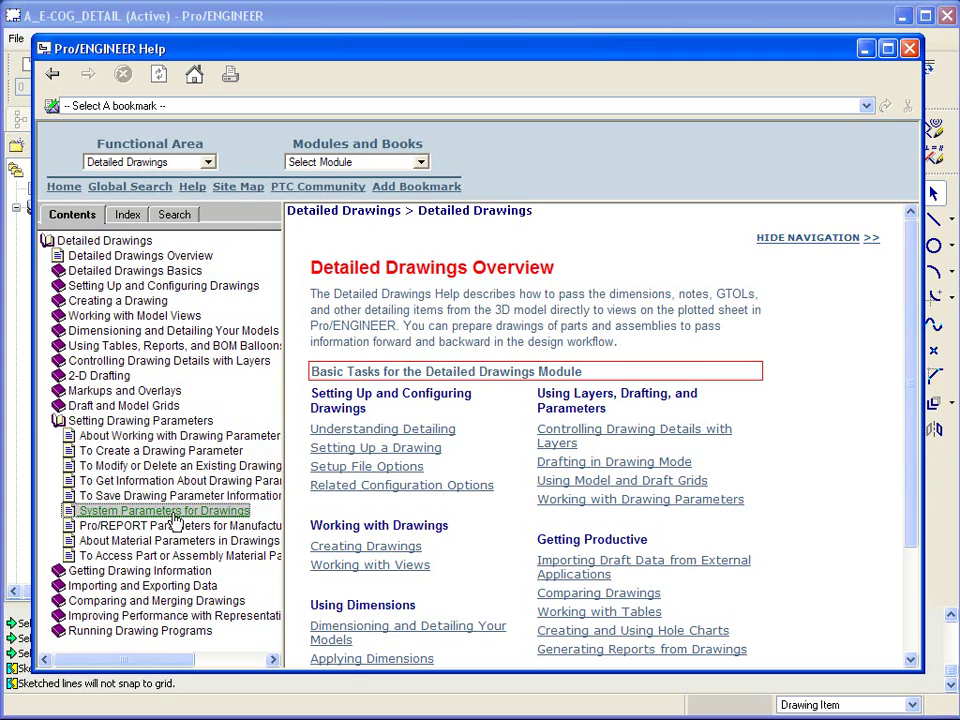
pyautogui.click(215, 510)
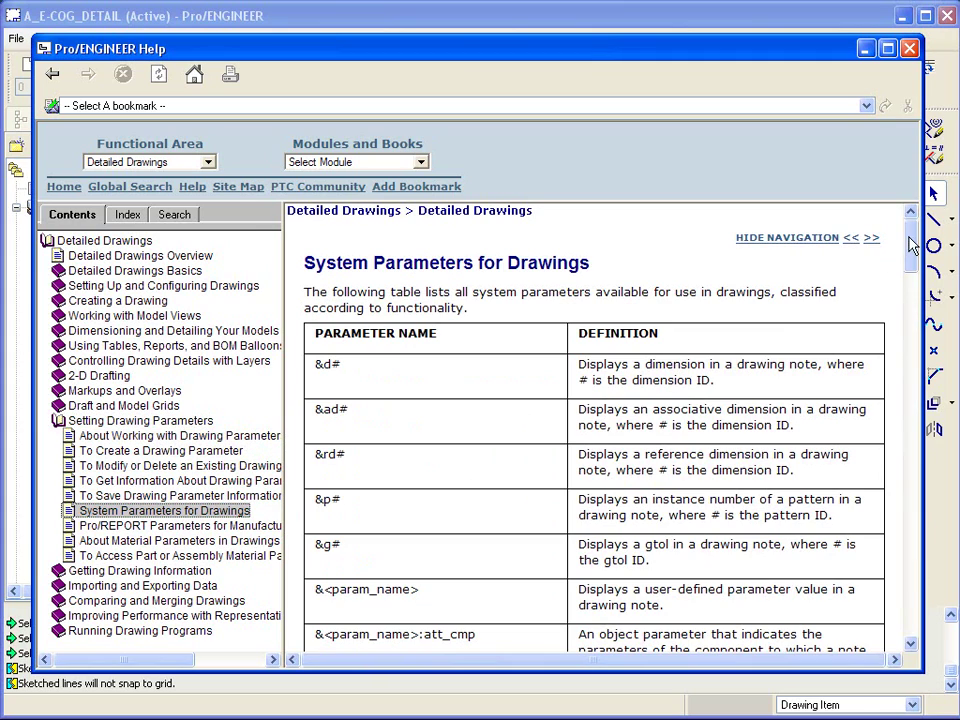
pyautogui.moveTo(911, 240); pyautogui.dragTo(911, 380)
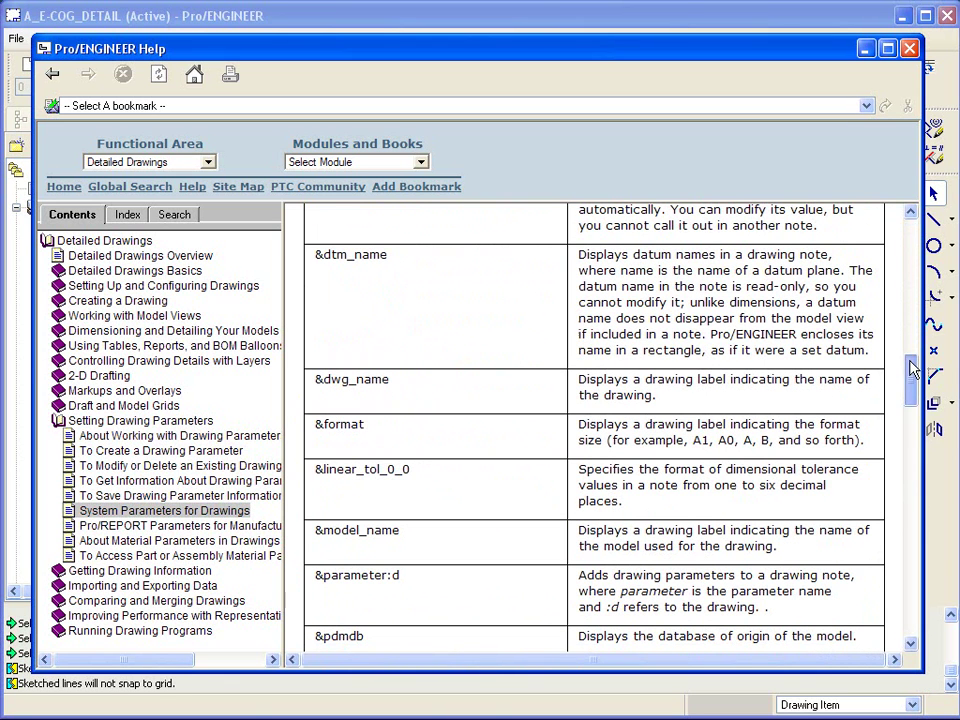
pyautogui.moveTo(909, 364); pyautogui.dragTo(910, 458)
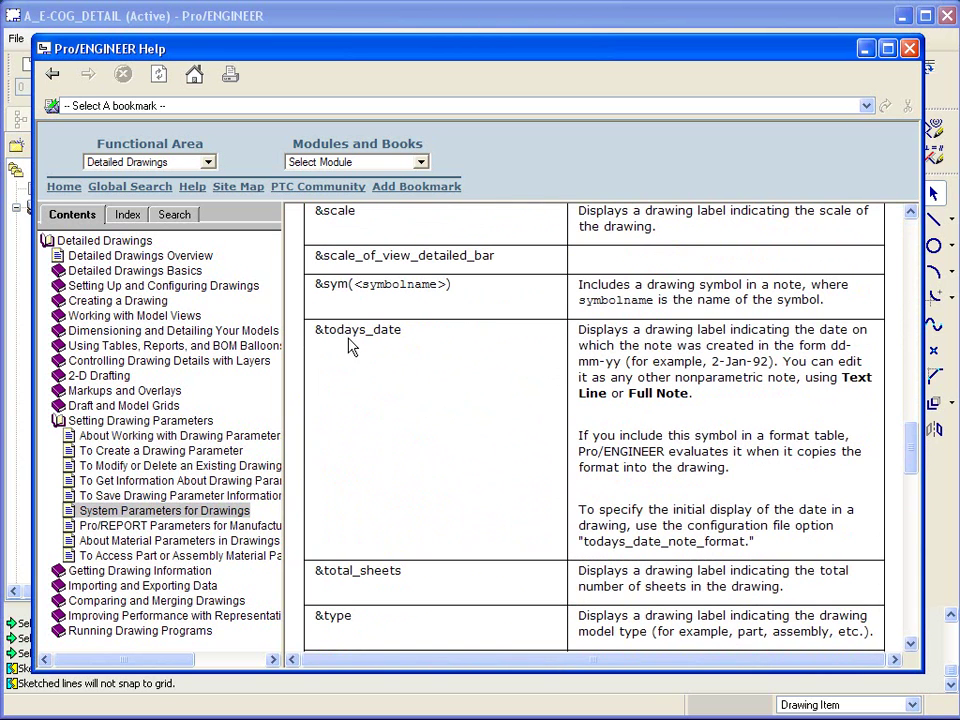
pyautogui.scroll(-5, 360, 594)
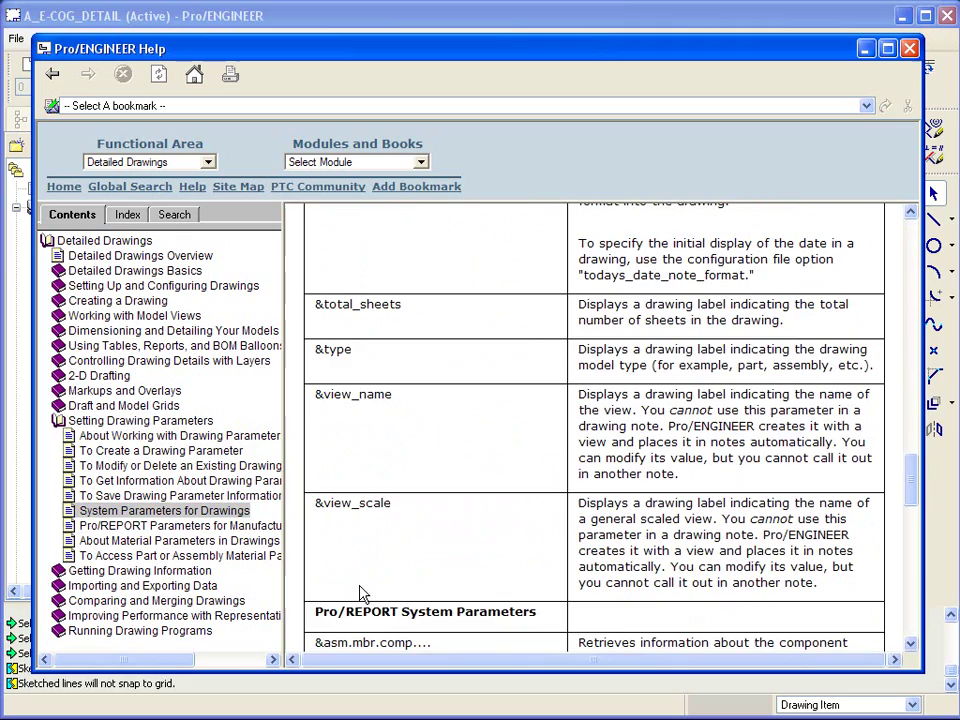
pyautogui.scroll(-14, 435, 545)
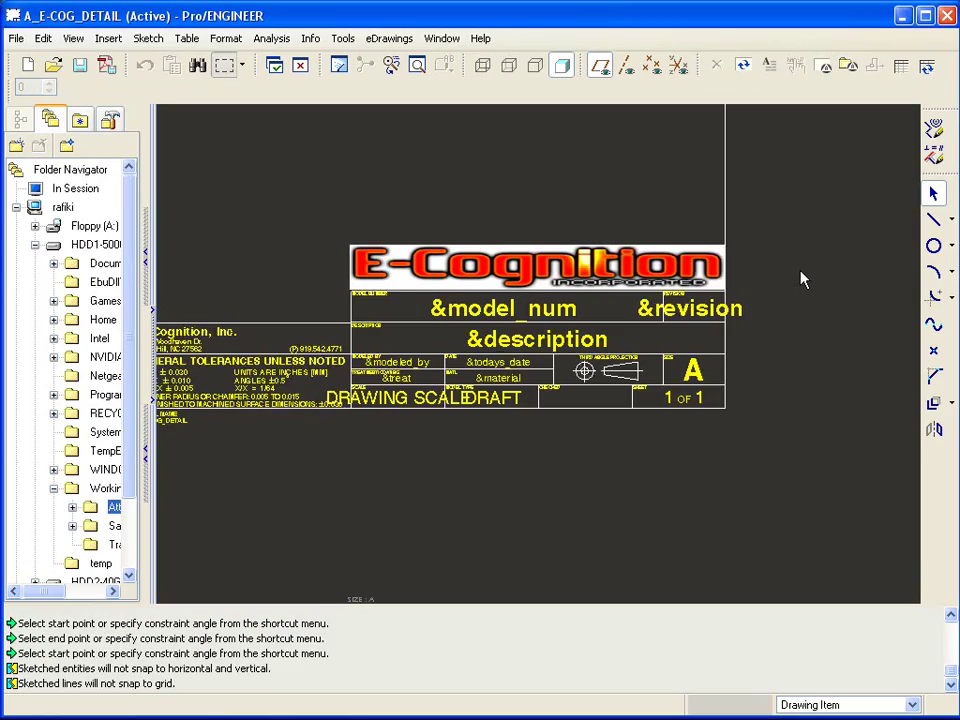
pyautogui.scroll(5, 801, 276)
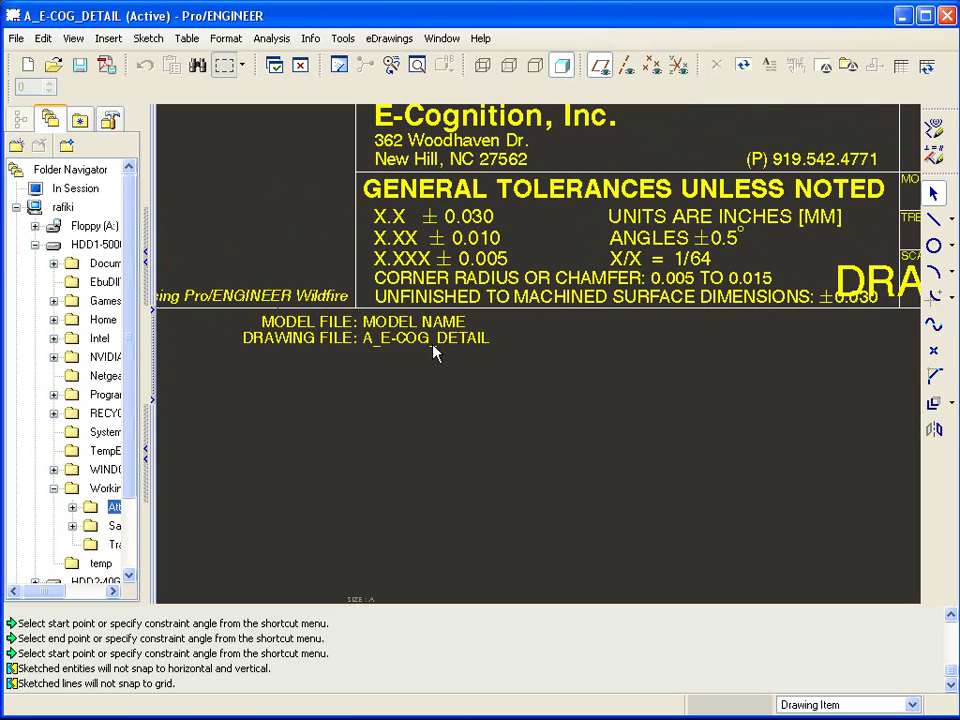
# - Drag the whole &model_num/&revision/&description parameter table up and left, above the title block
pyautogui.scroll(-3, 500, 448)
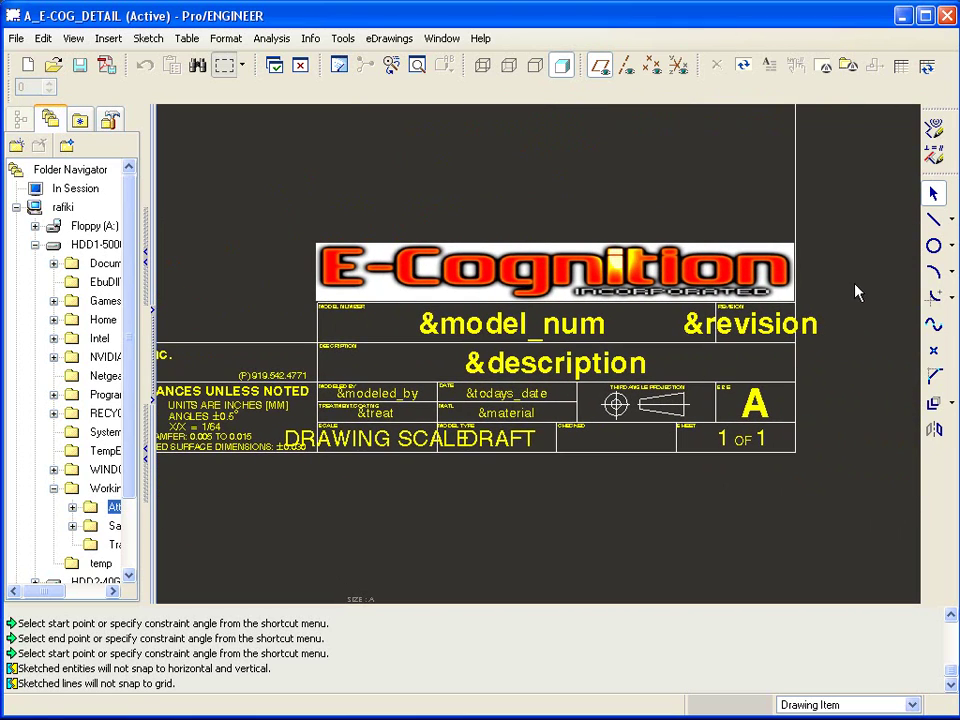
pyautogui.rightClick(753, 367)
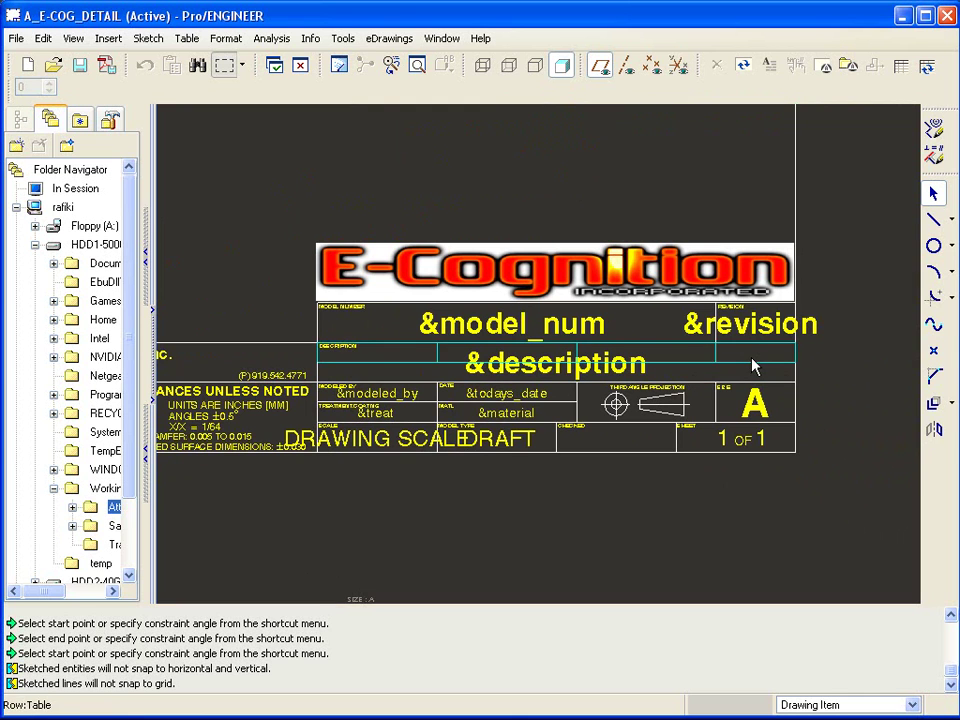
pyautogui.rightClick(753, 367)
pyautogui.rightClick(753, 367)
pyautogui.rightClick(753, 367)
pyautogui.rightClick(753, 367)
pyautogui.rightClick(753, 367)
pyautogui.rightClick(753, 367)
pyautogui.click(753, 367)
pyautogui.scroll(-1, 692, 366)
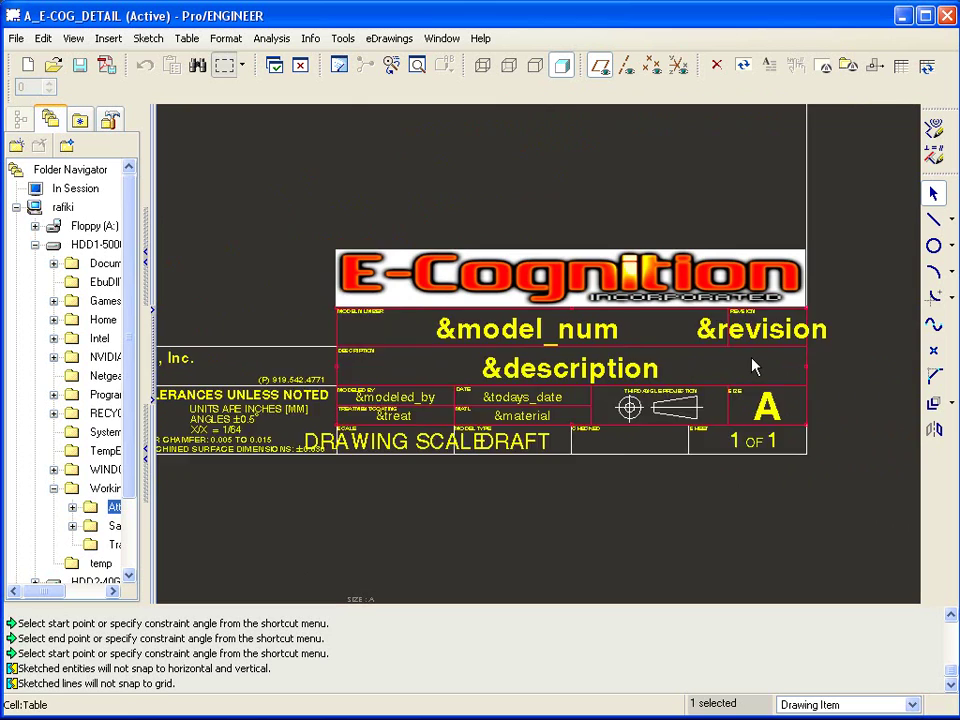
pyautogui.moveTo(455, 342); pyautogui.dragTo(219, 128)
pyautogui.click(765, 216)
pyautogui.scroll(3, 765, 216)
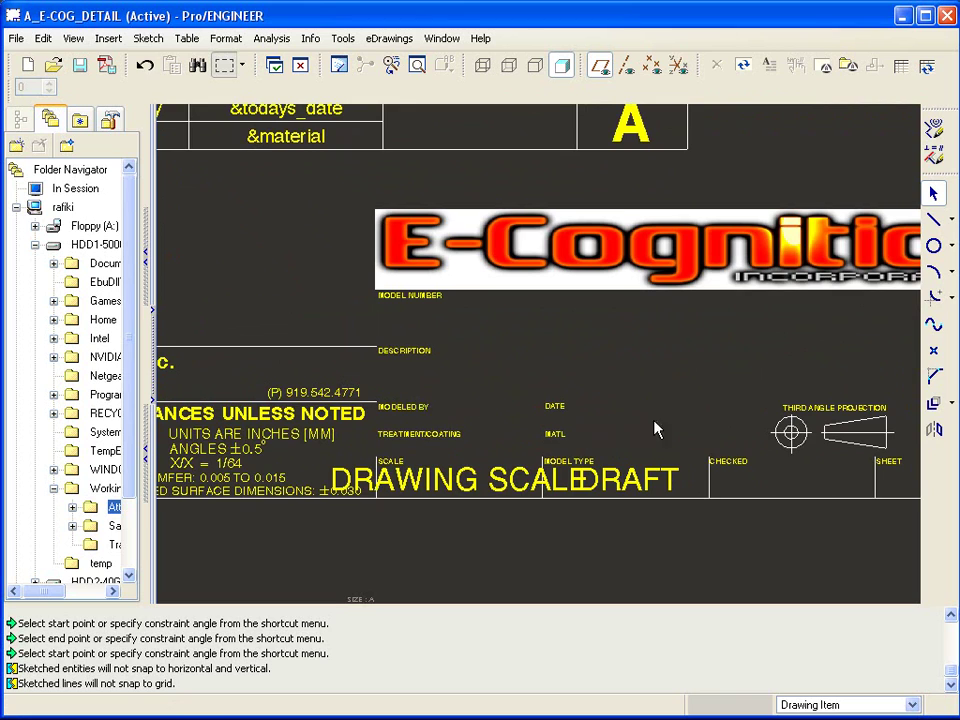
pyautogui.scroll(-2, 733, 390)
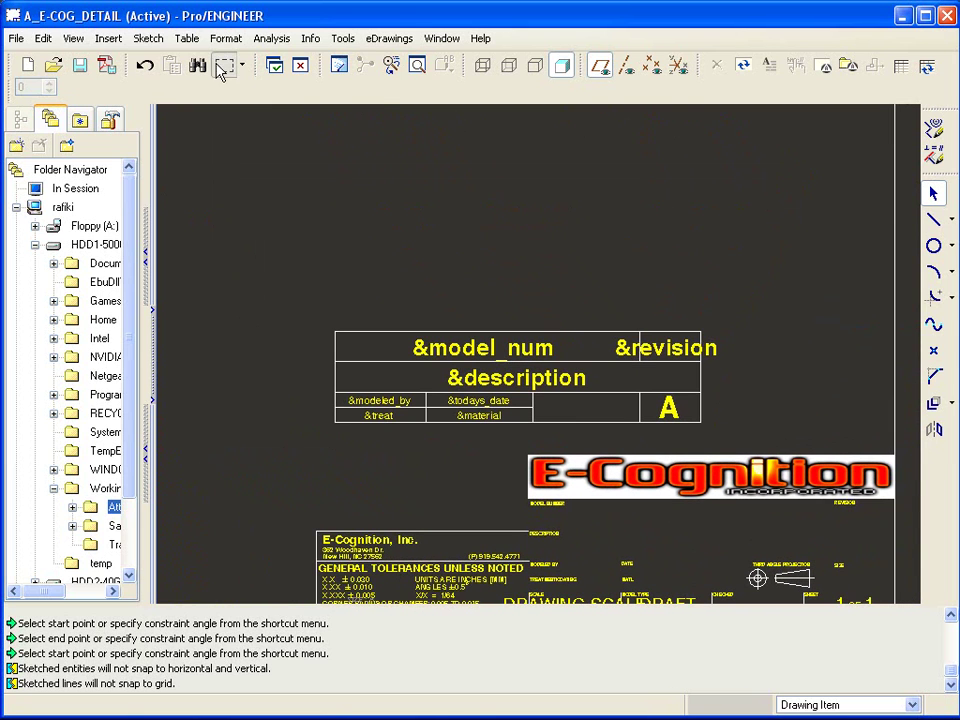
# - Start a new table growing upward and leftward, cornered above the parameter table
pyautogui.click(187, 38)
pyautogui.moveTo(210, 58)
pyautogui.click(328, 59)
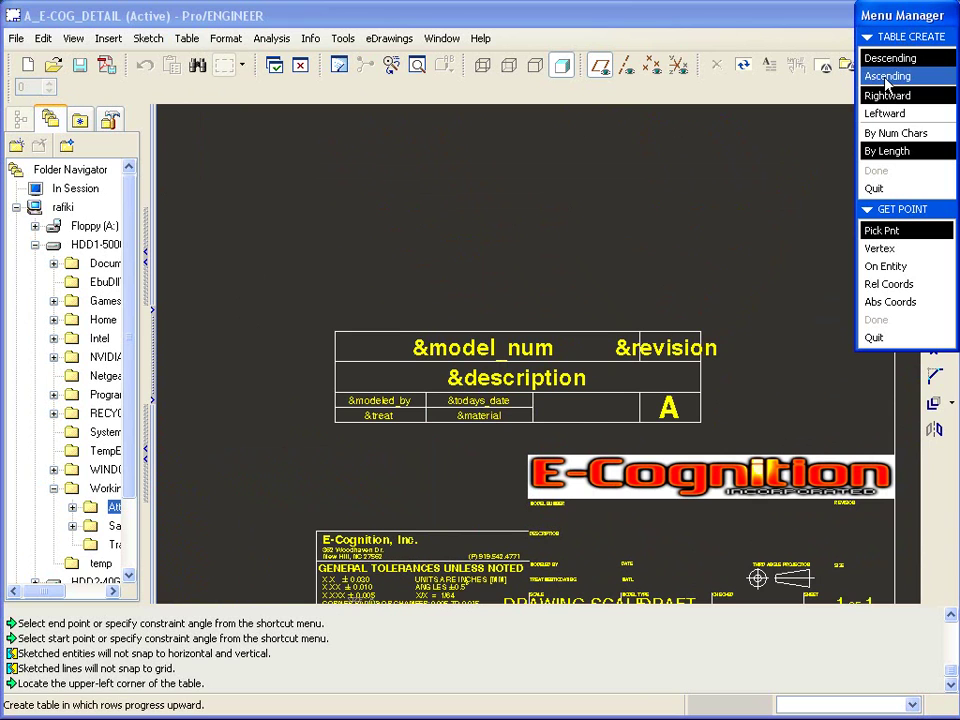
pyautogui.click(886, 78)
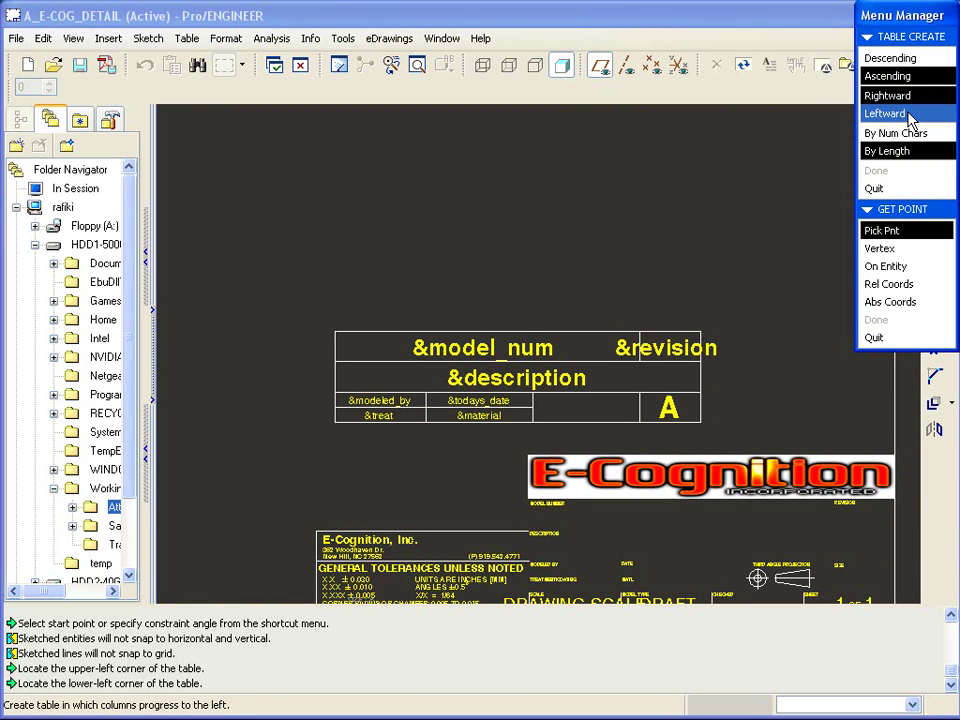
pyautogui.click(909, 116)
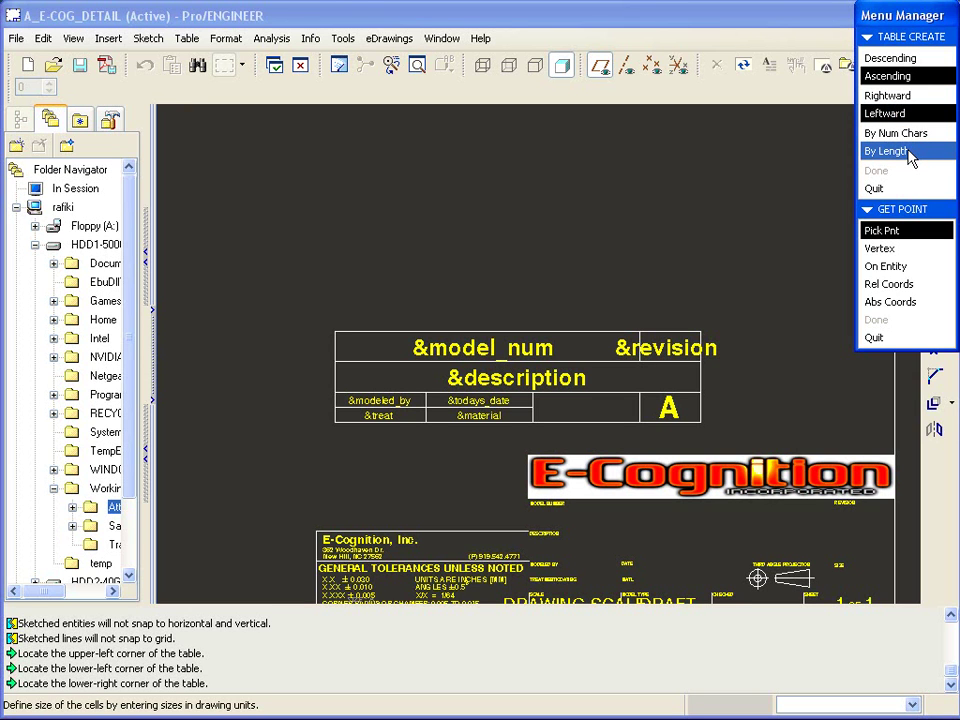
pyautogui.click(681, 226)
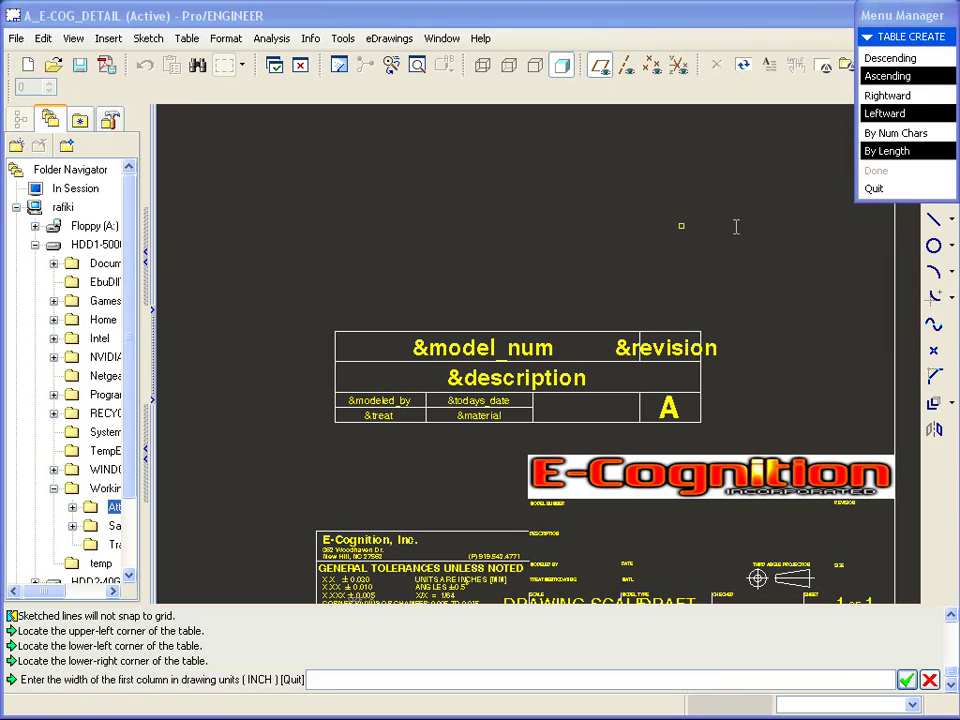
# - Give the new table column widths 1, 1, 3 and .5 inch with .25-inch rows
pyautogui.write('1')
pyautogui.press('Return')
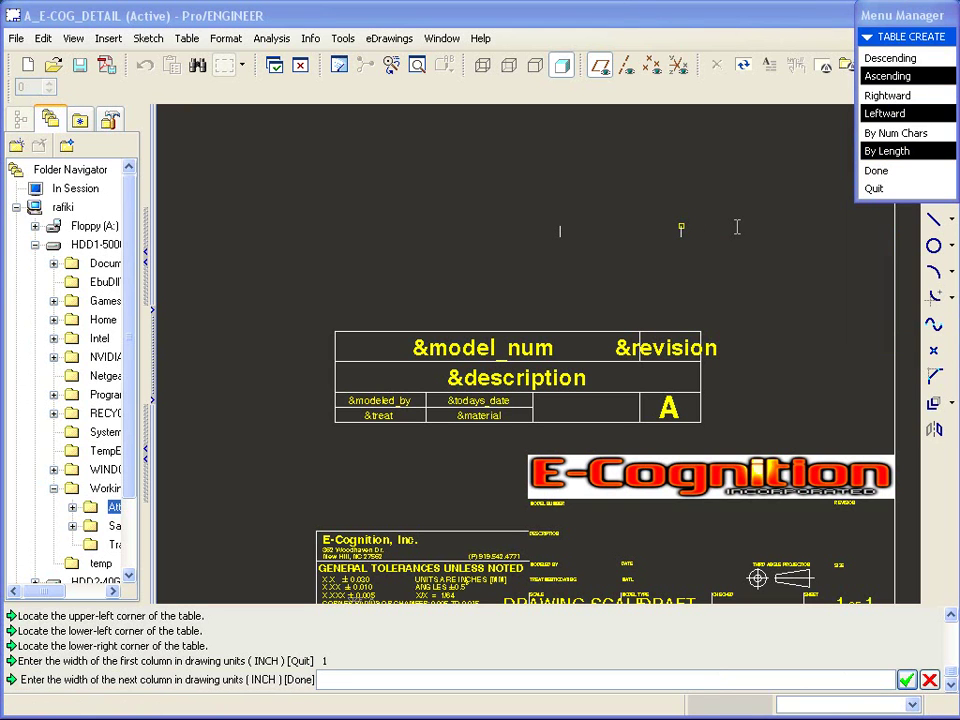
pyautogui.write('1')
pyautogui.press('Return')
pyautogui.write('3')
pyautogui.press('Return')
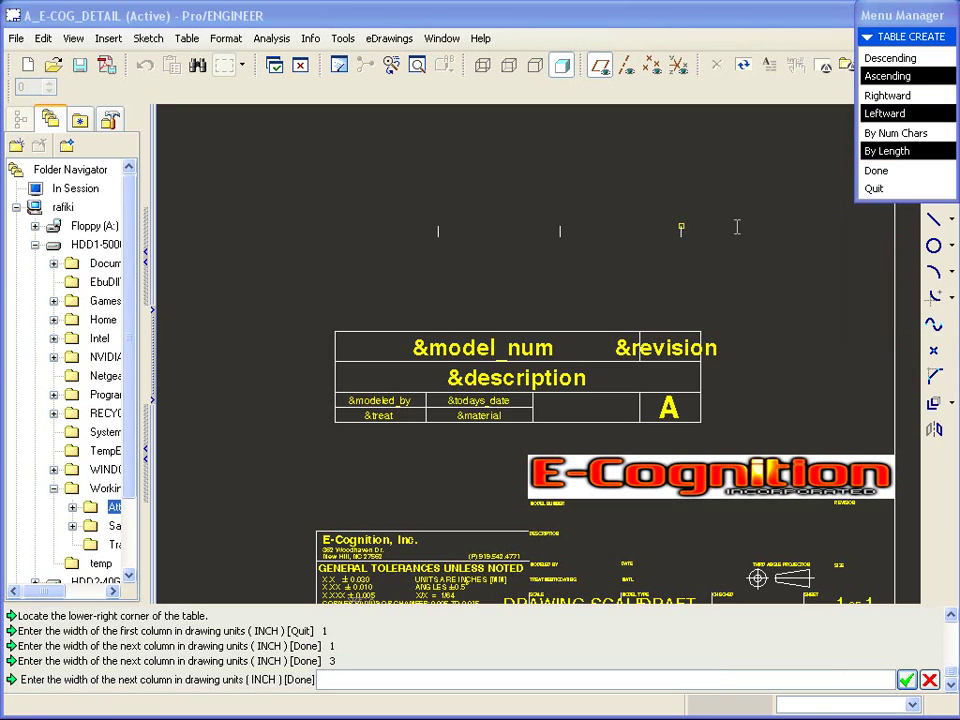
pyautogui.write('.5')
pyautogui.press('Return')
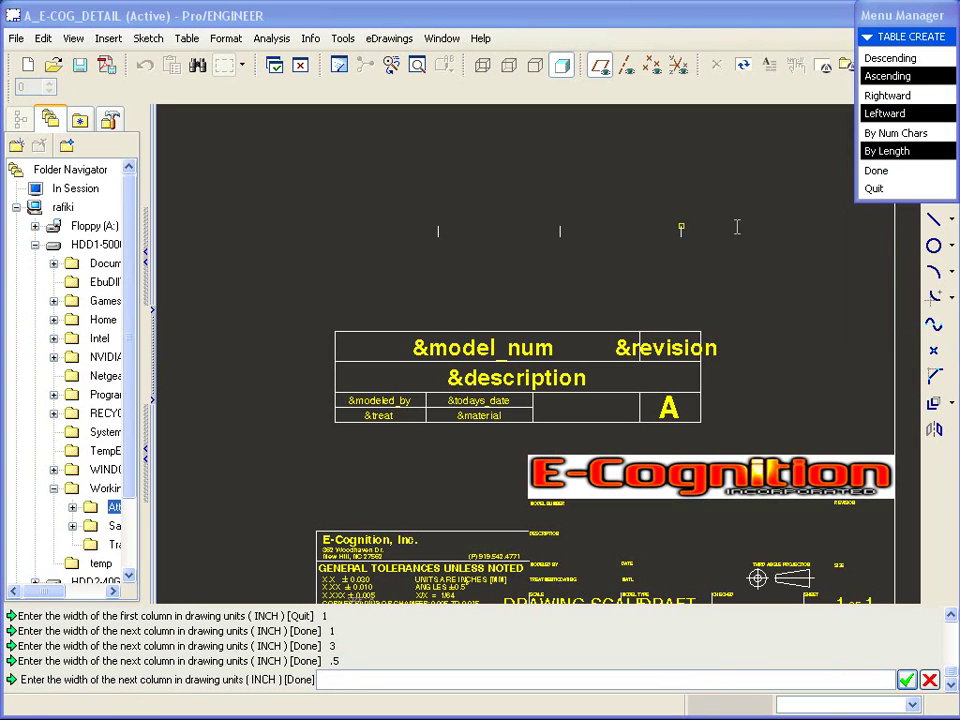
pyautogui.press('Return')
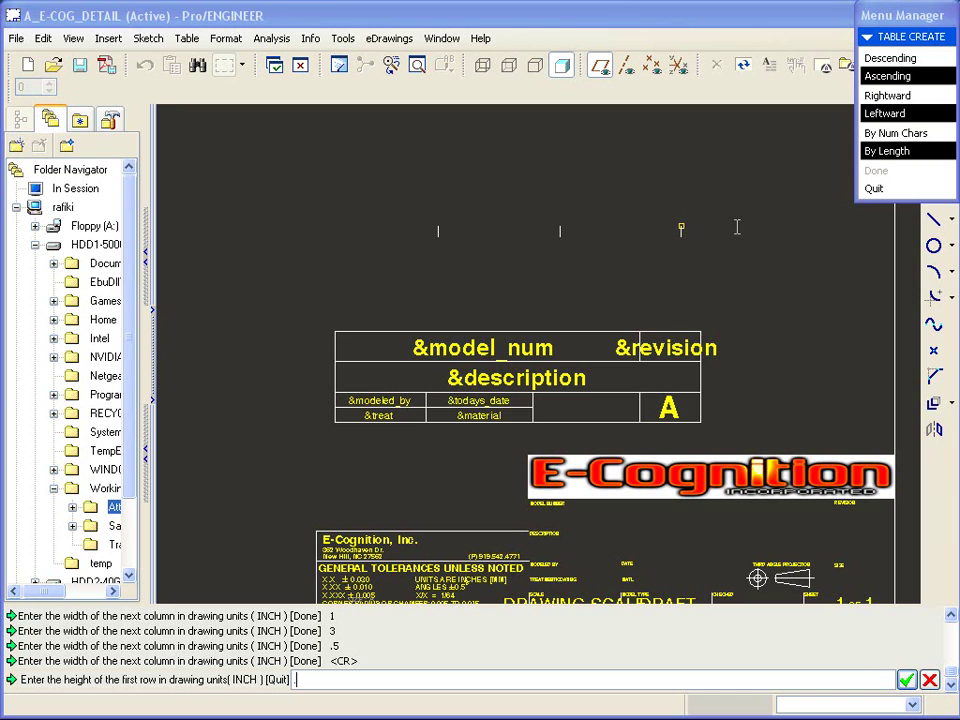
pyautogui.write('.25')
pyautogui.press('Return')
pyautogui.press('Return')
pyautogui.press('Return')
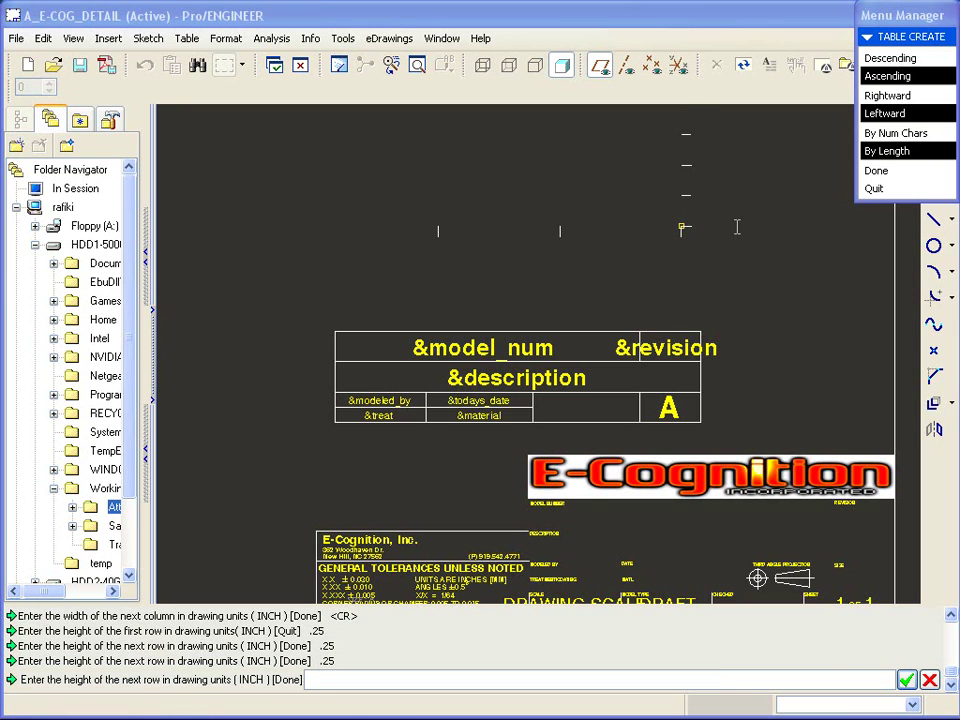
pyautogui.press('Return')
pyautogui.press('Return')
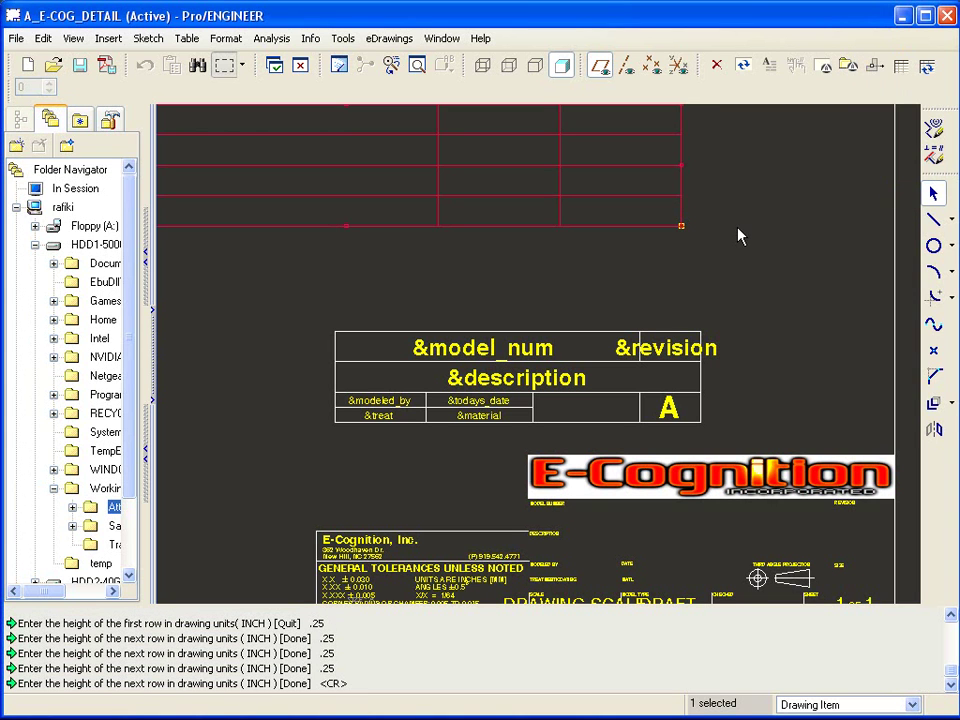
# - Select the entire new table by cycling the pick from cell to whole table
pyautogui.scroll(-2, 739, 234)
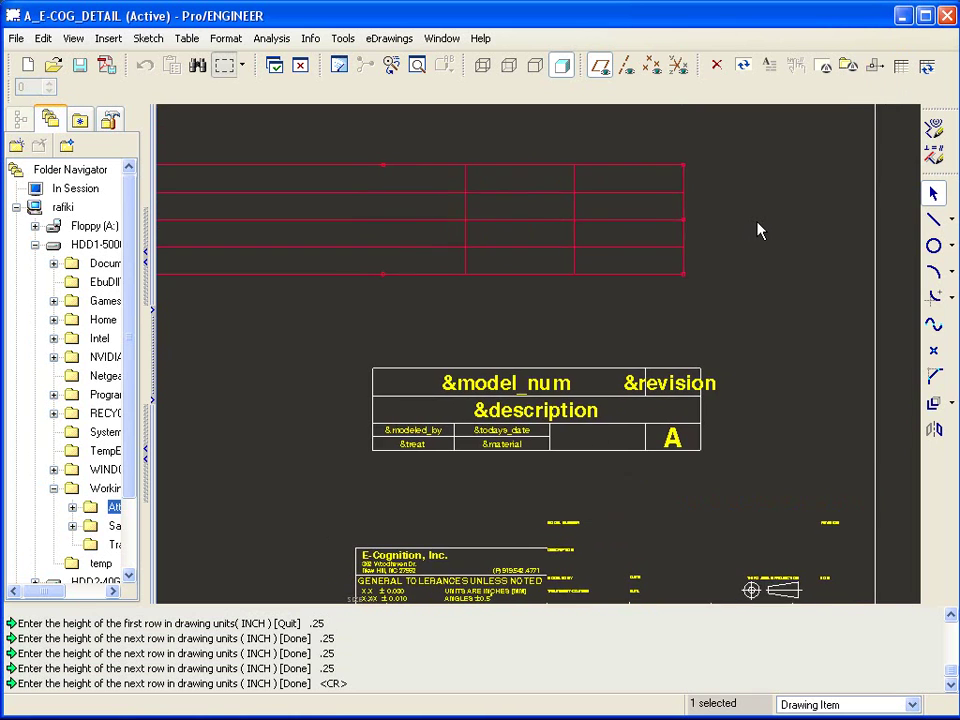
pyautogui.scroll(-1, 758, 231)
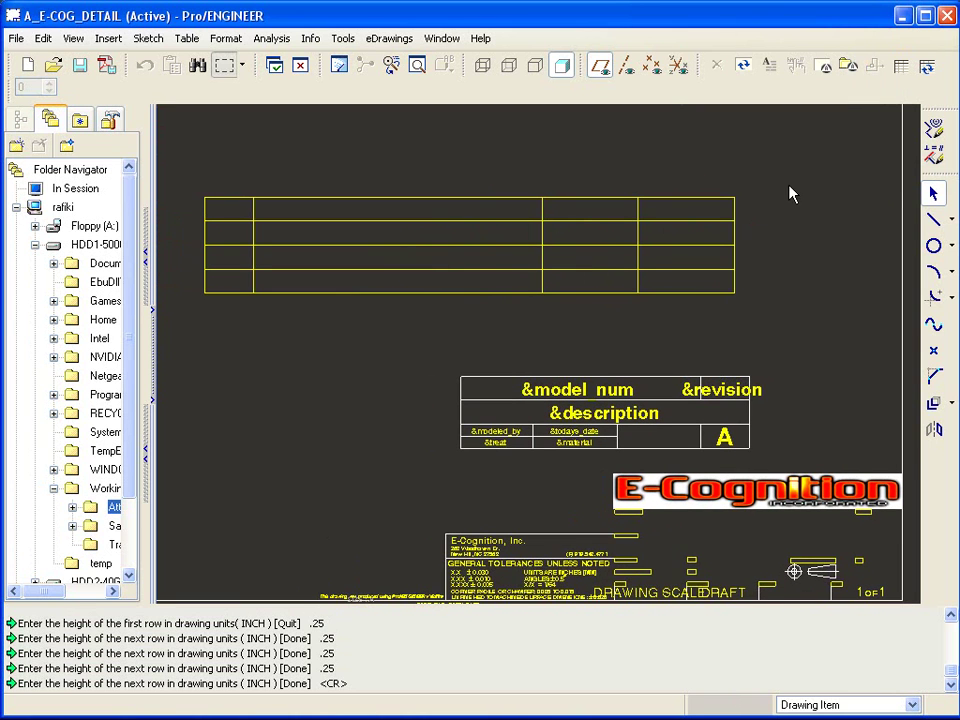
pyautogui.scroll(1, 789, 193)
pyautogui.click(699, 252)
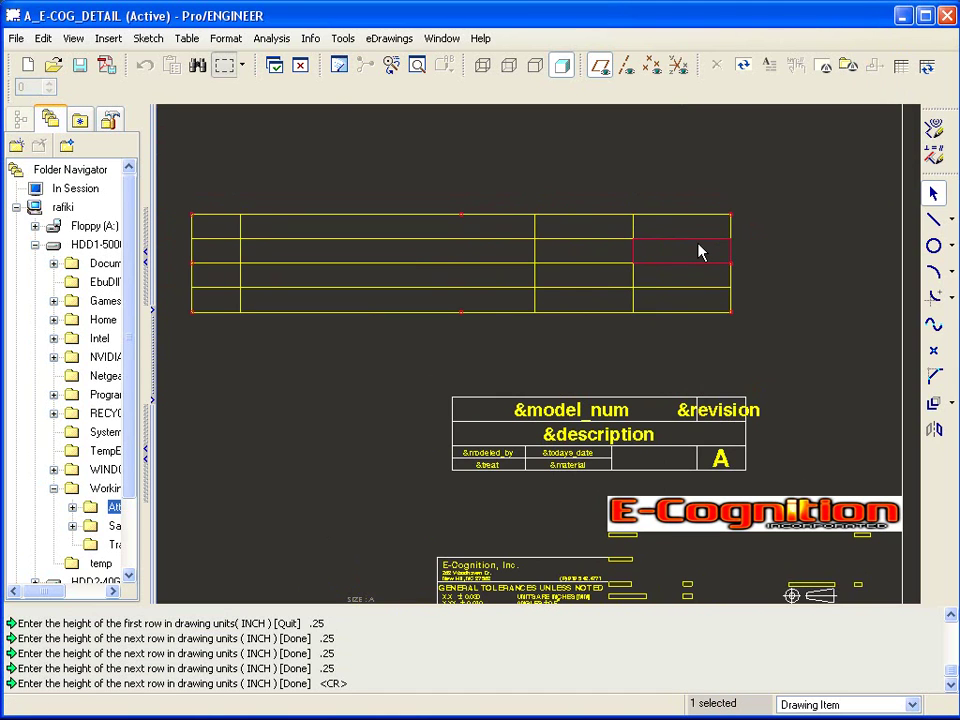
pyautogui.click(748, 238)
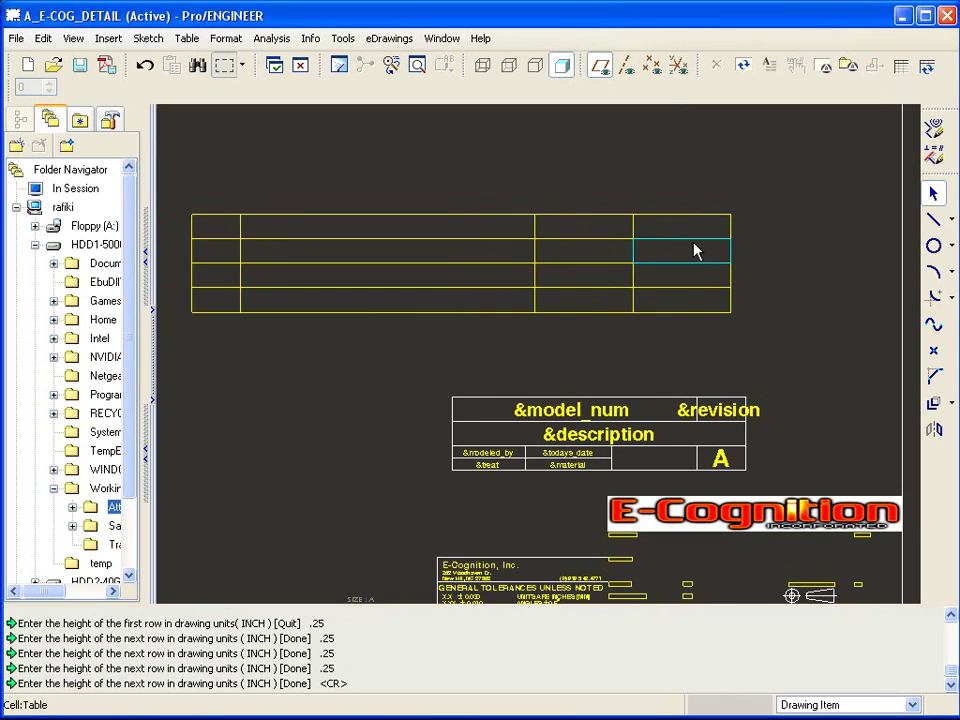
pyautogui.rightClick(685, 254)
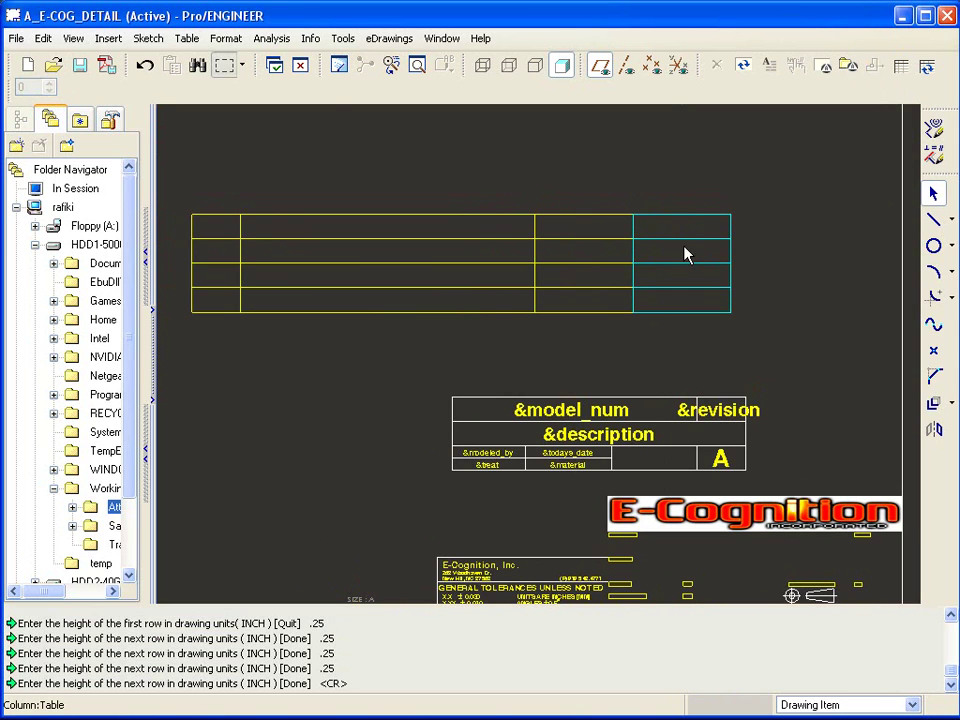
pyautogui.rightClick(685, 254)
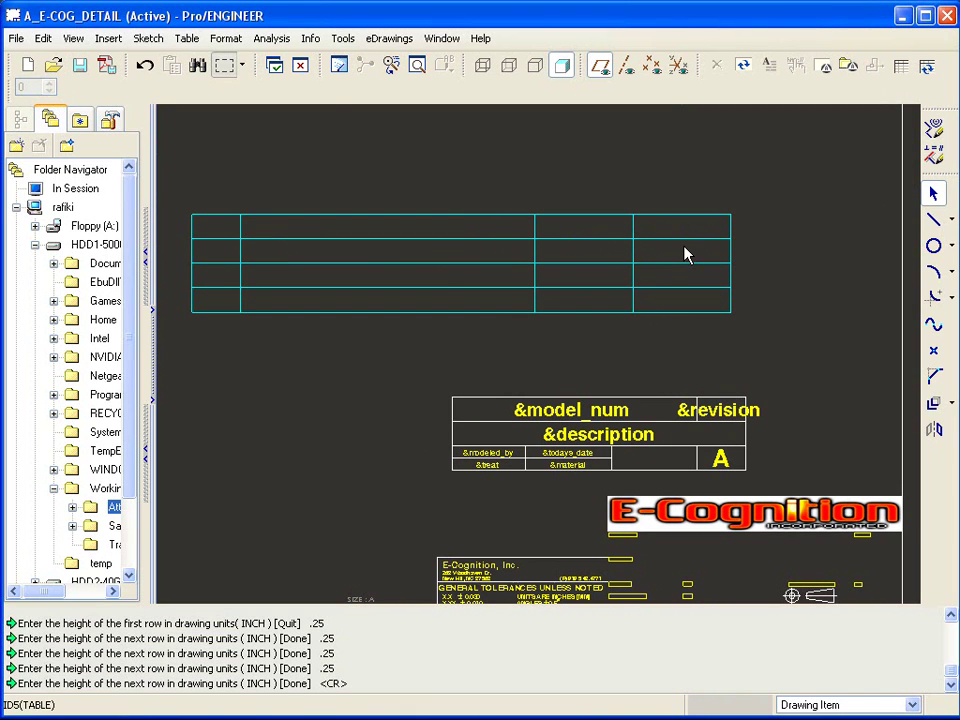
pyautogui.click(685, 254)
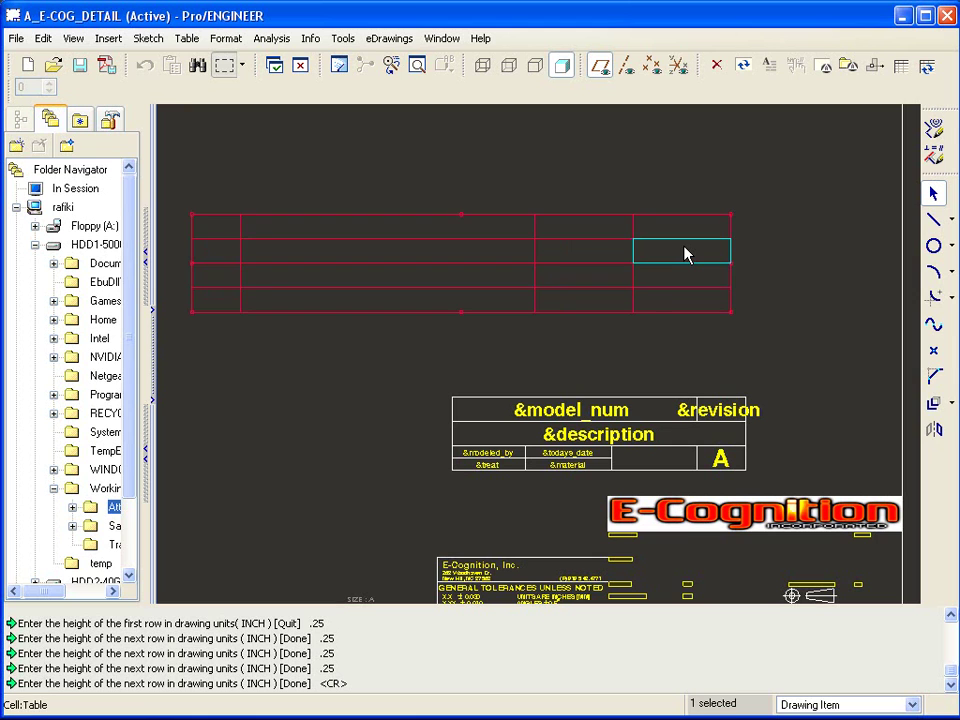
# - Blank the interior line segments in the table's upper-right block via Line Display
pyautogui.rightClick(685, 254)
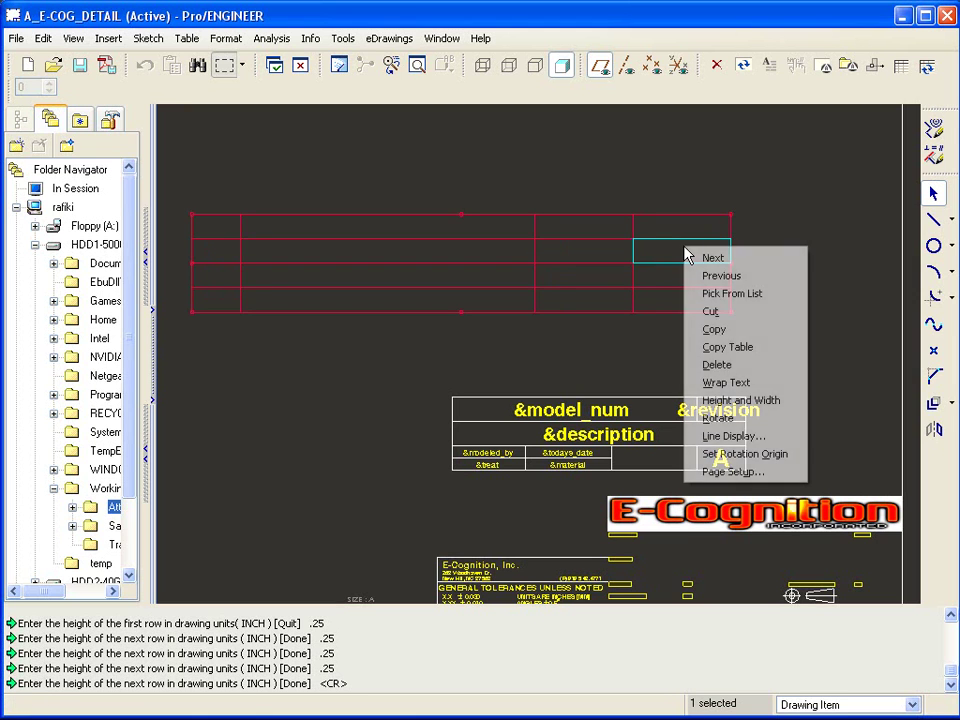
pyautogui.click(766, 438)
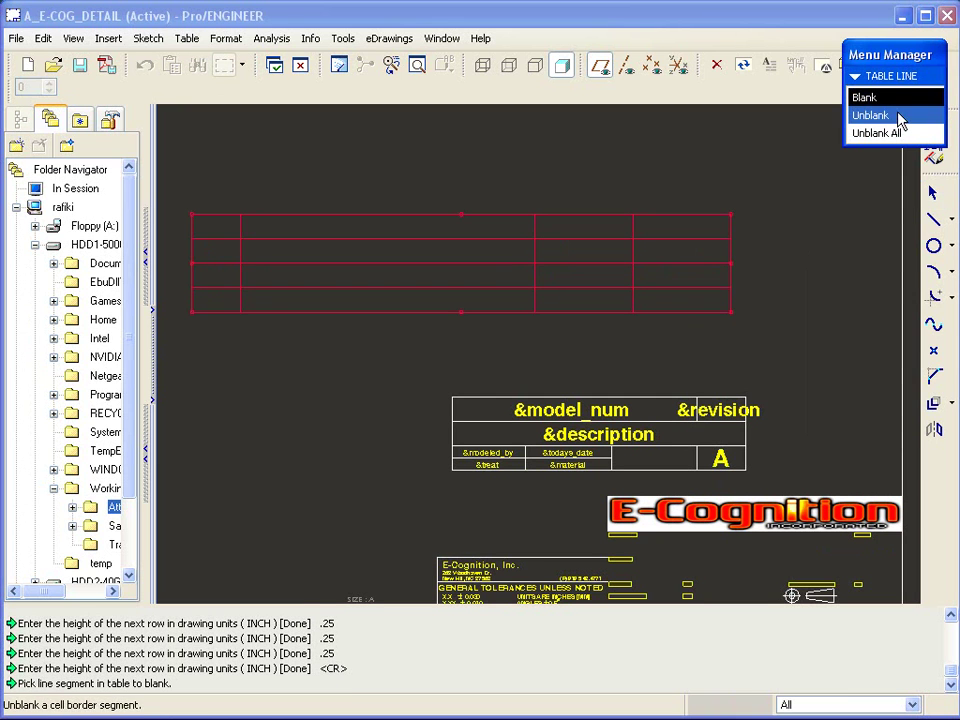
pyautogui.click(657, 247)
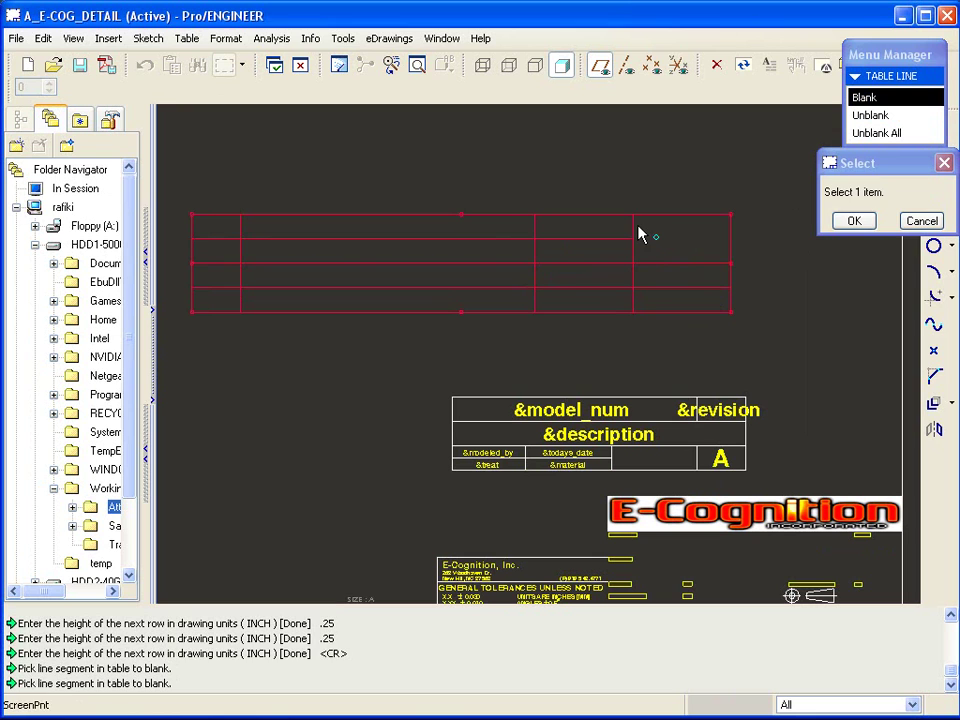
pyautogui.click(639, 229)
pyautogui.click(684, 254)
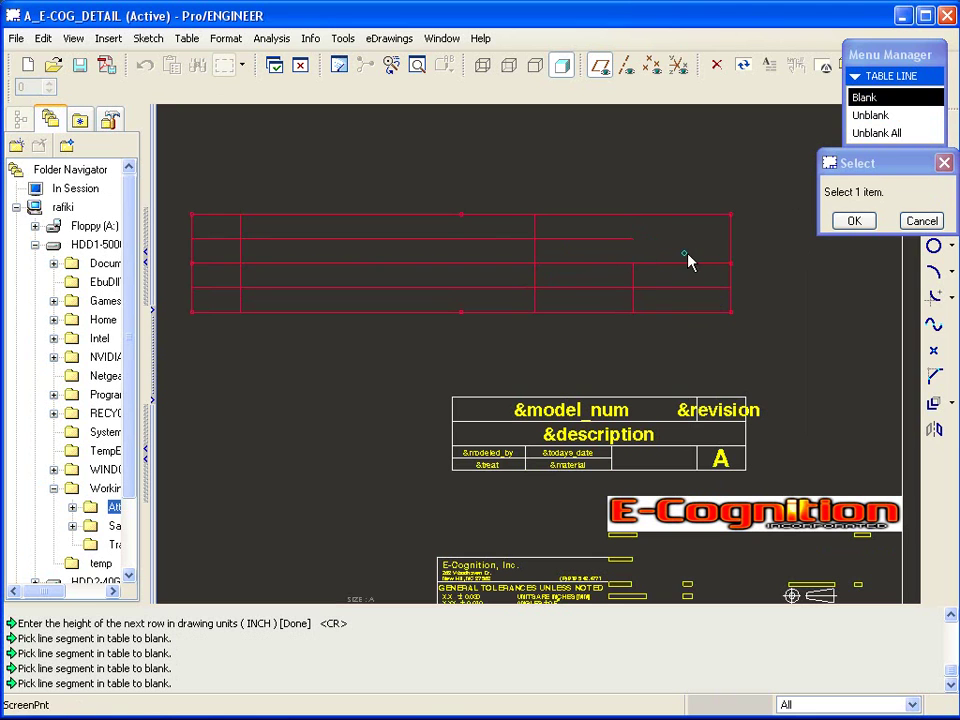
pyautogui.click(600, 240)
pyautogui.click(854, 221)
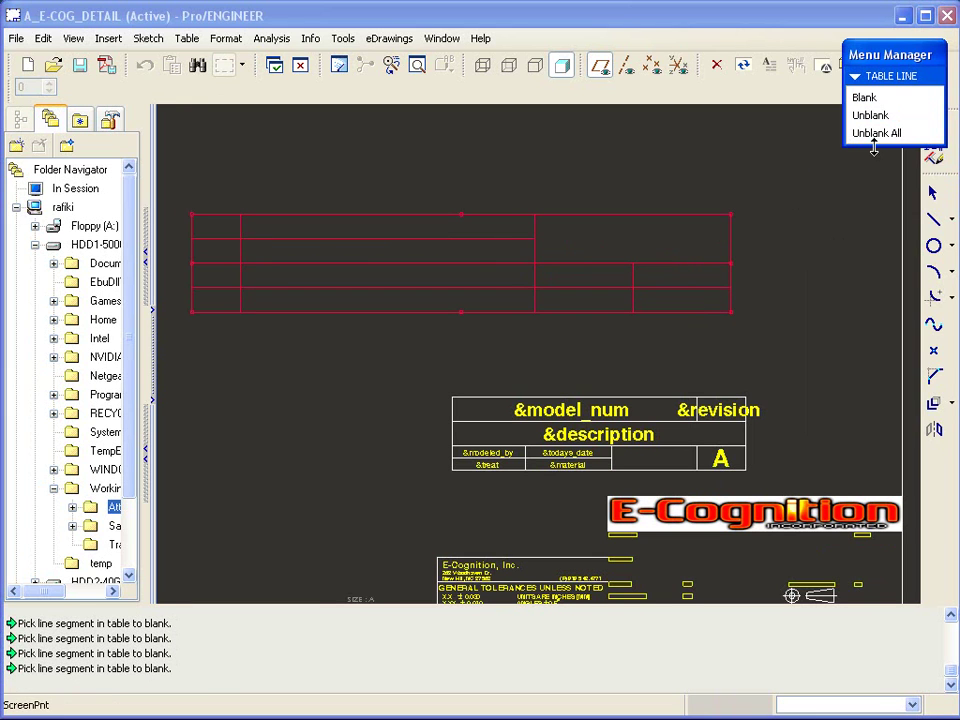
pyautogui.click(837, 208)
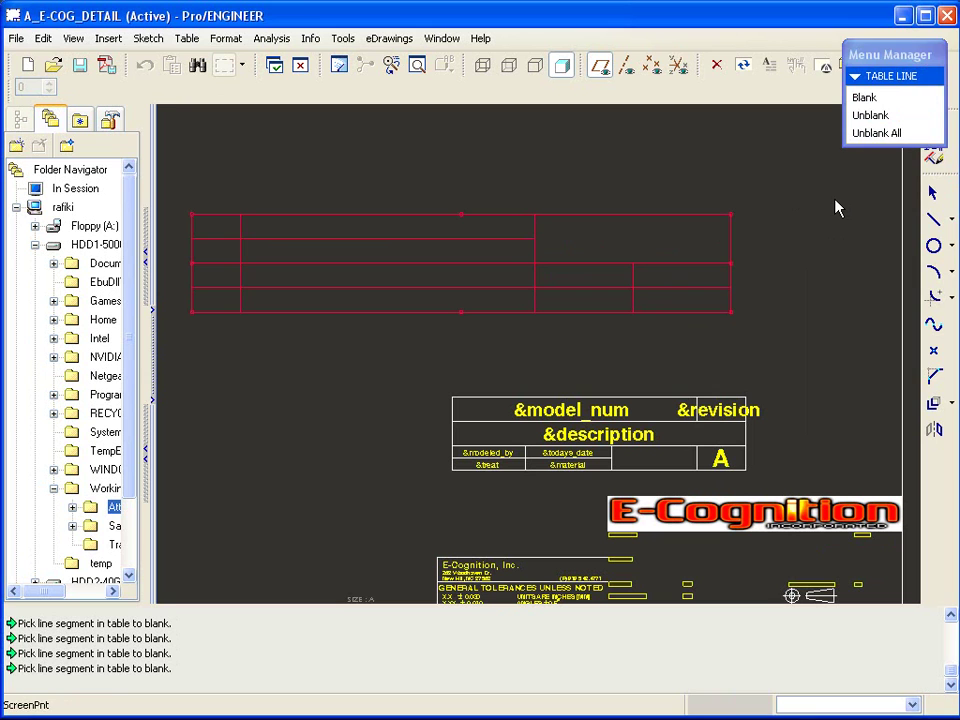
# - Merge the 3-inch column's top two cells, then merge the top-right cell with it
pyautogui.middleClick(838, 192)
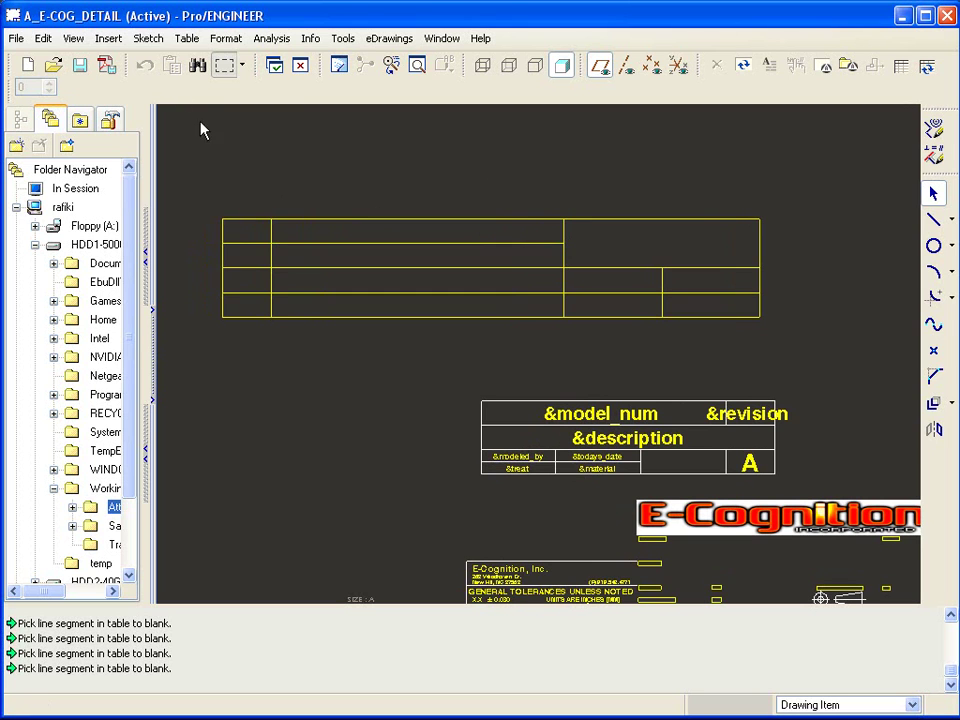
pyautogui.click(189, 39)
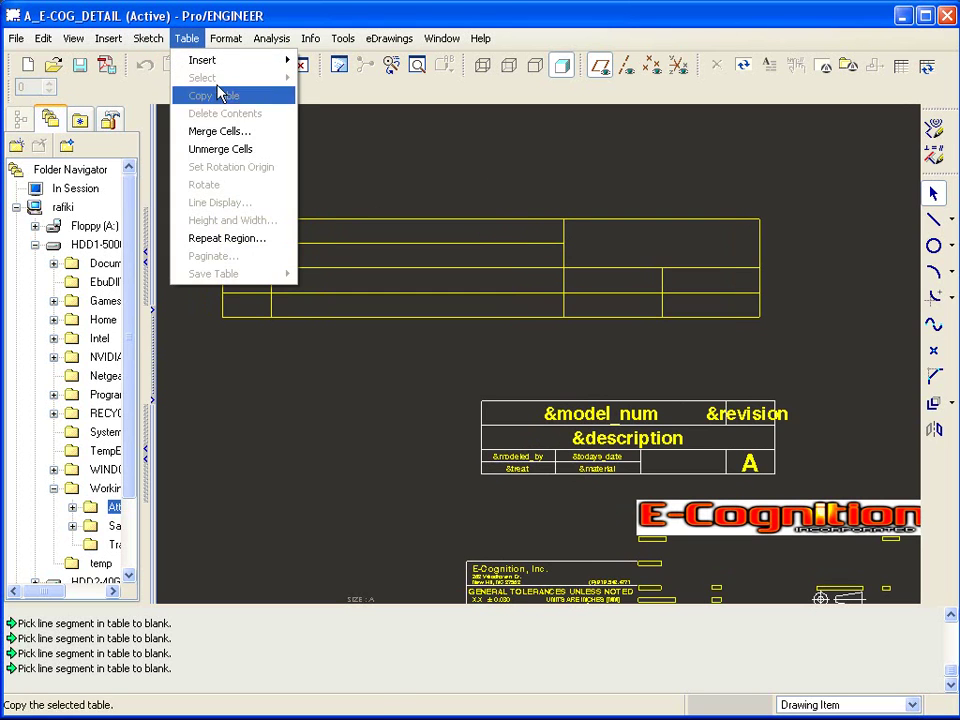
pyautogui.click(225, 131)
pyautogui.click(360, 235)
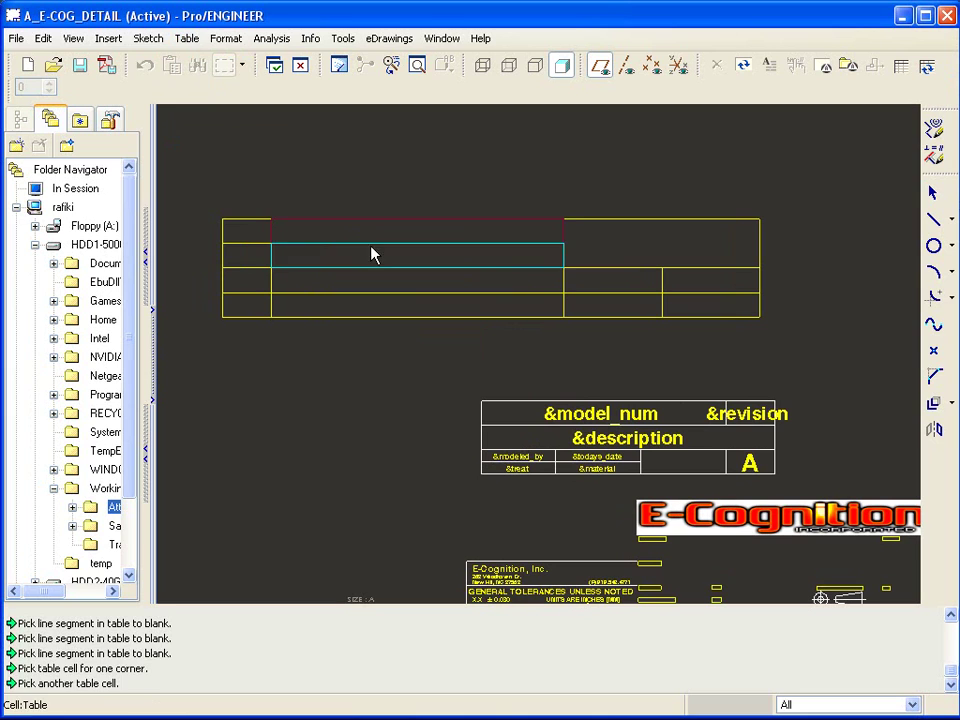
pyautogui.click(371, 255)
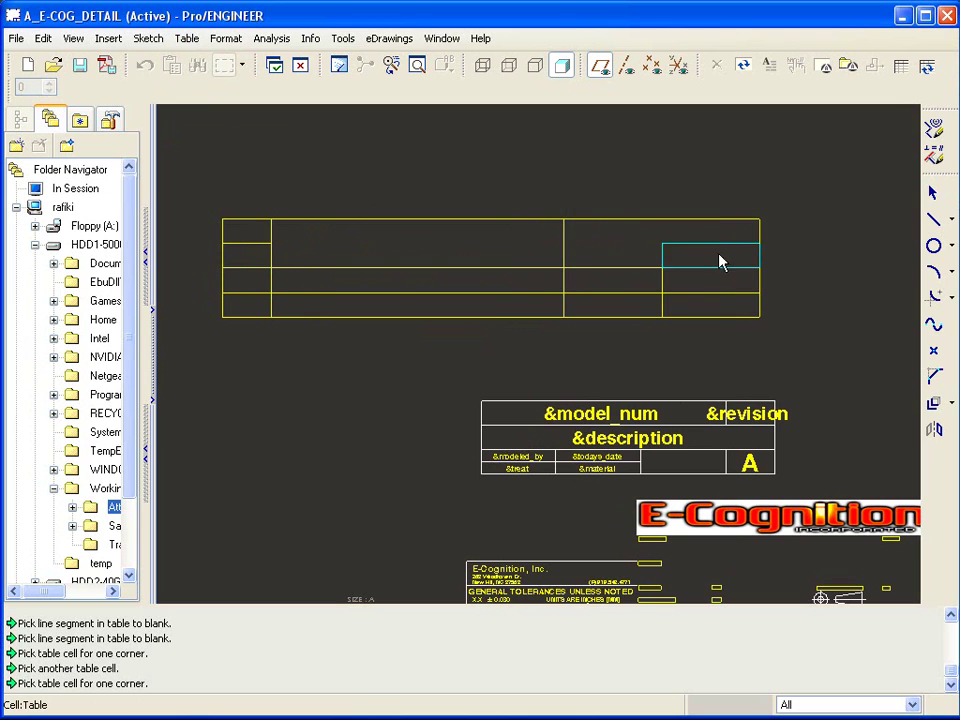
pyautogui.click(720, 262)
pyautogui.click(628, 261)
# - Restyle the new table's lines to solid white in the Geometry color instead of red
pyautogui.click(226, 40)
pyautogui.click(283, 174)
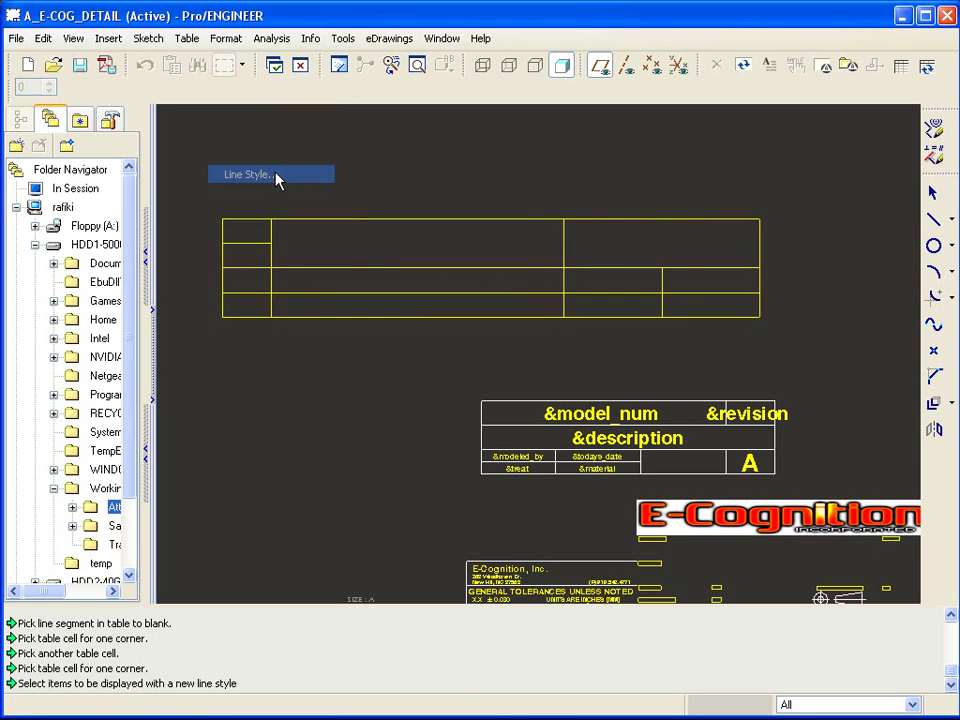
pyautogui.click(364, 259)
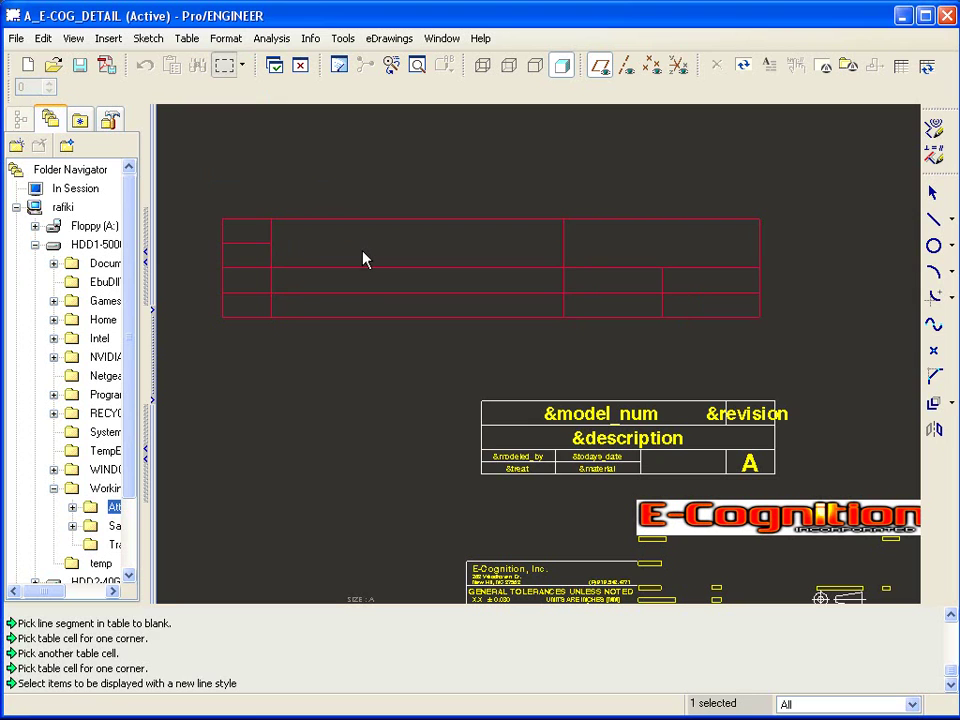
pyautogui.middleClick(364, 259)
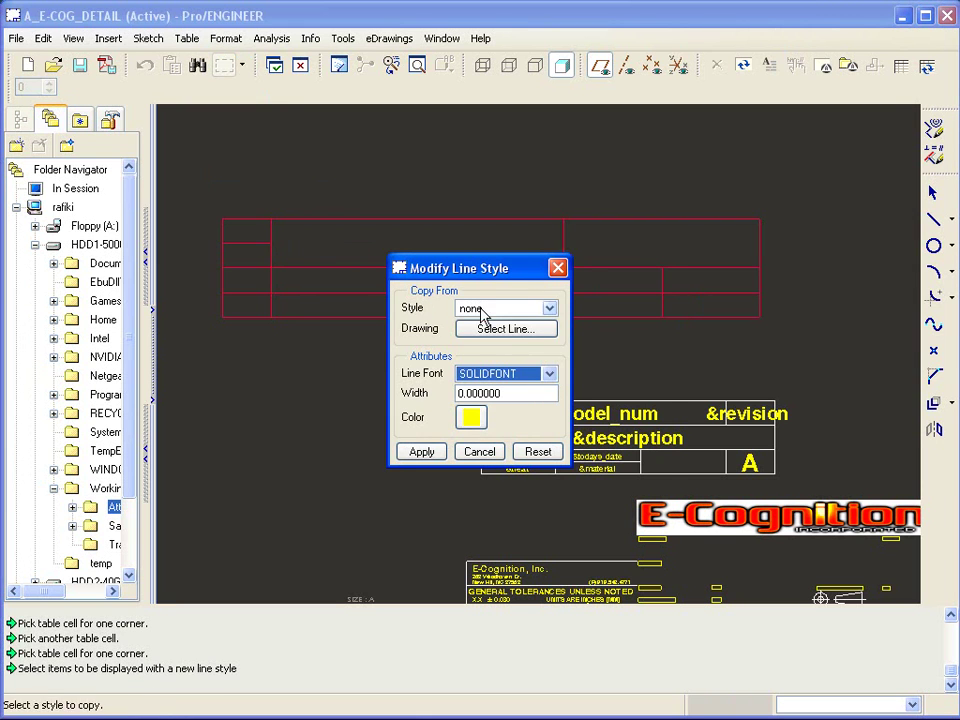
pyautogui.click(471, 417)
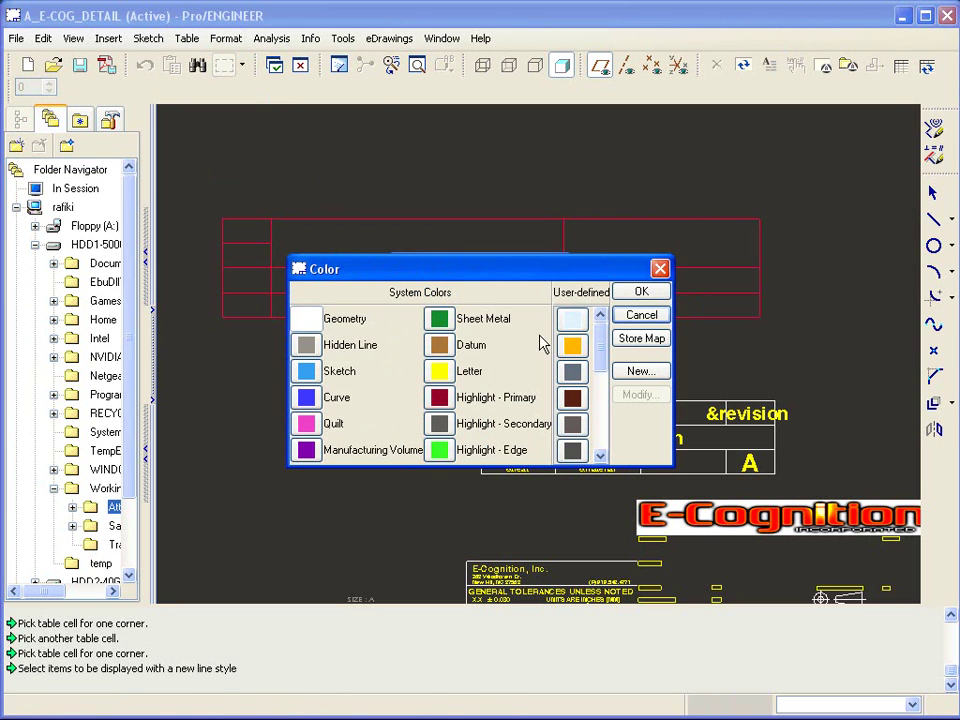
pyautogui.click(645, 292)
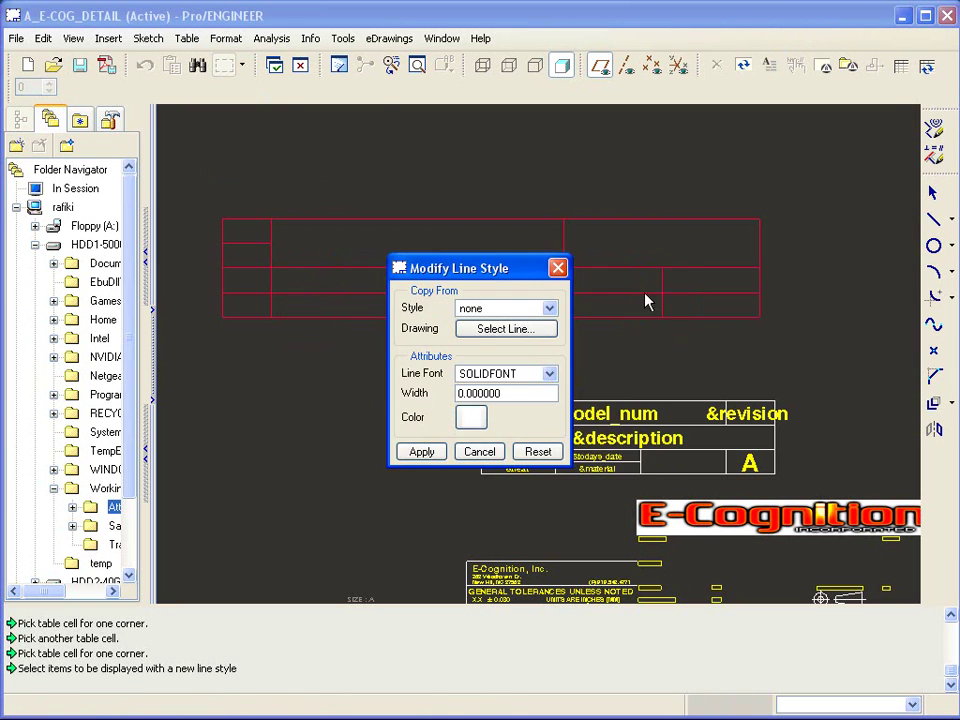
pyautogui.click(421, 452)
pyautogui.click(480, 452)
pyautogui.scroll(-2, 765, 324)
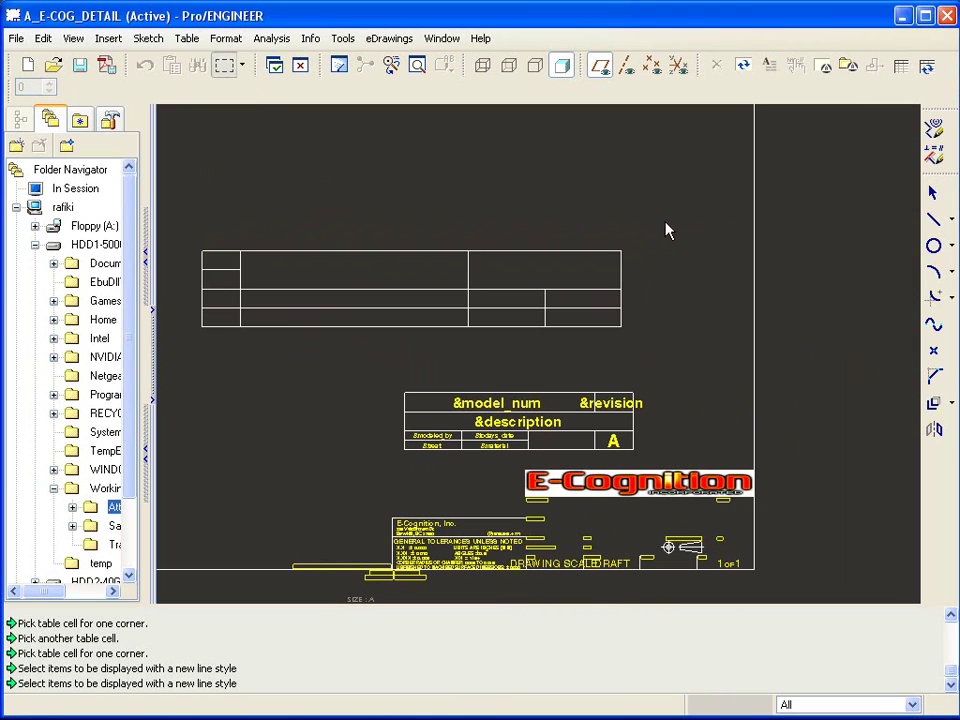
pyautogui.click(637, 323)
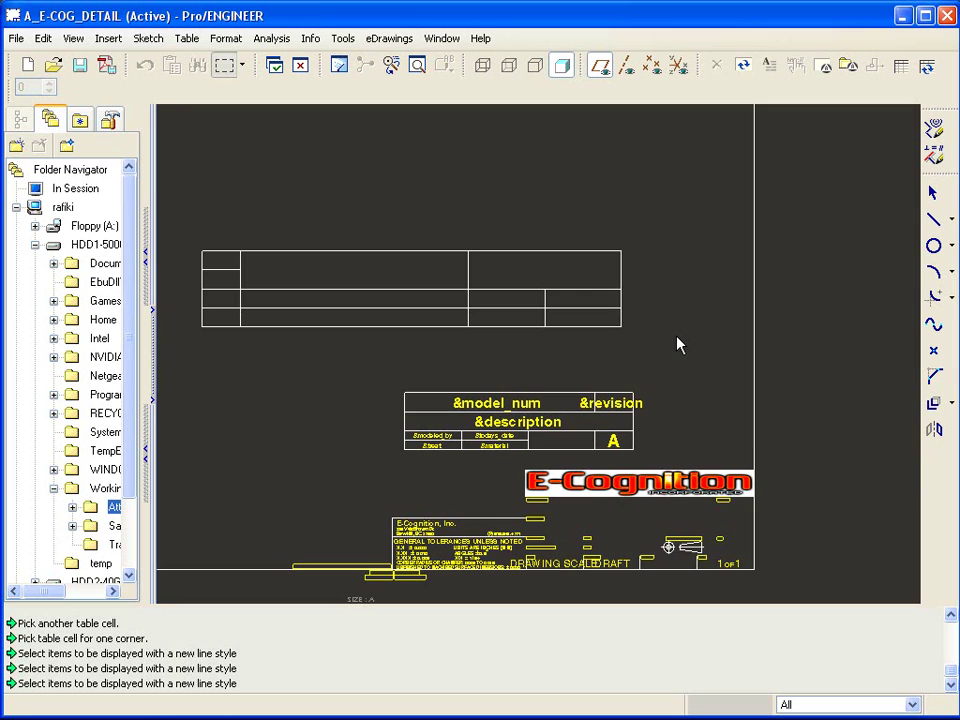
pyautogui.scroll(5, 662, 310)
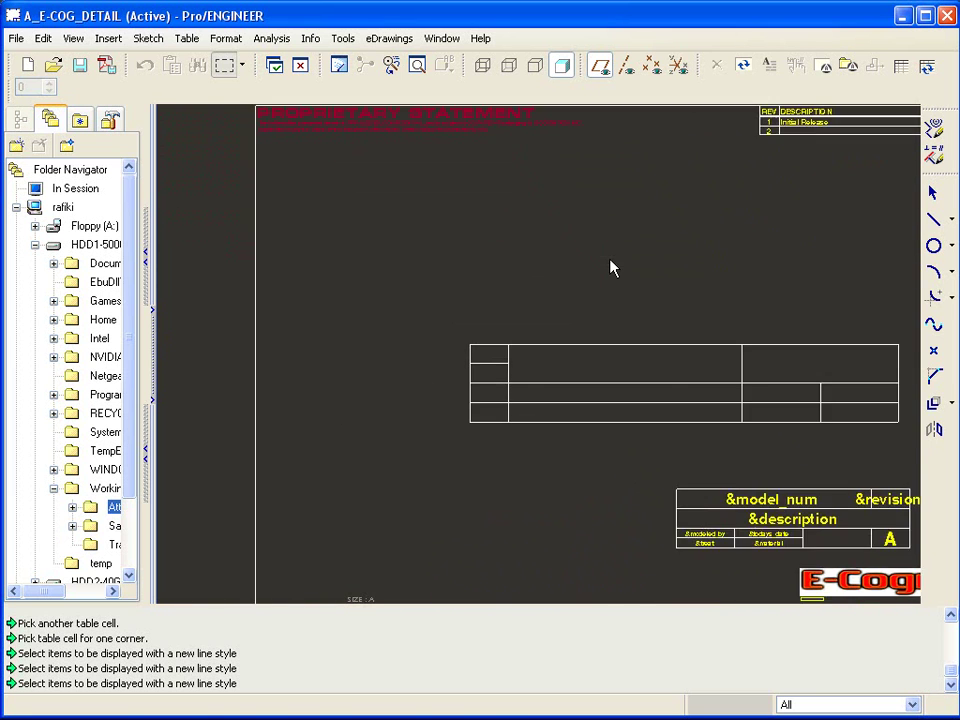
# - Embed the image E-Cog_Logo_Color.bmp on the sheet as an object from file
pyautogui.click(109, 39)
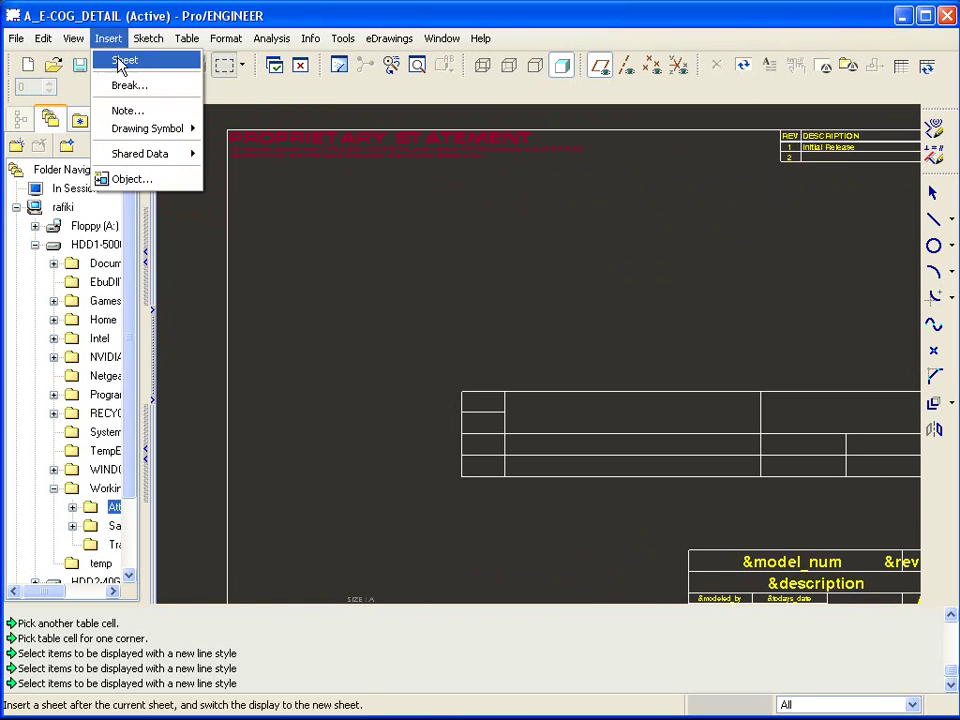
pyautogui.click(156, 182)
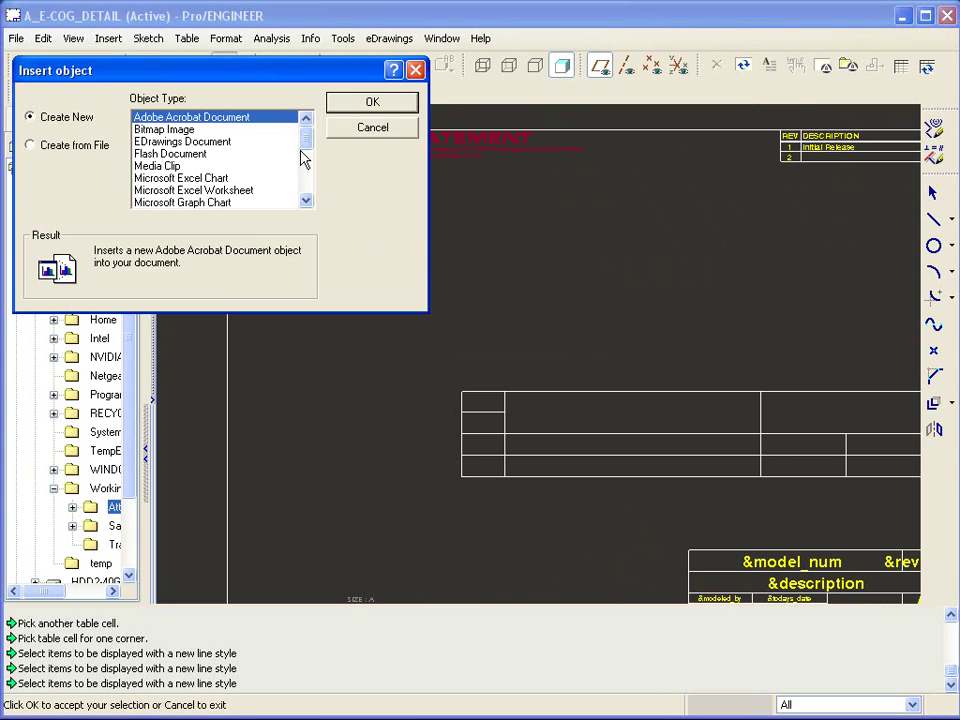
pyautogui.click(67, 148)
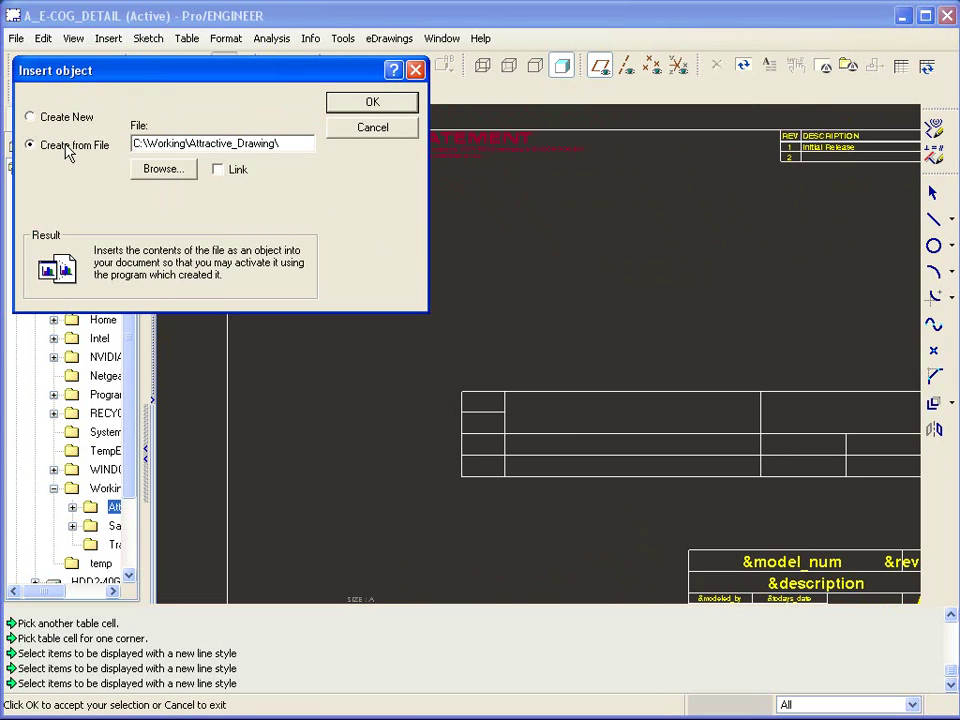
pyautogui.click(156, 170)
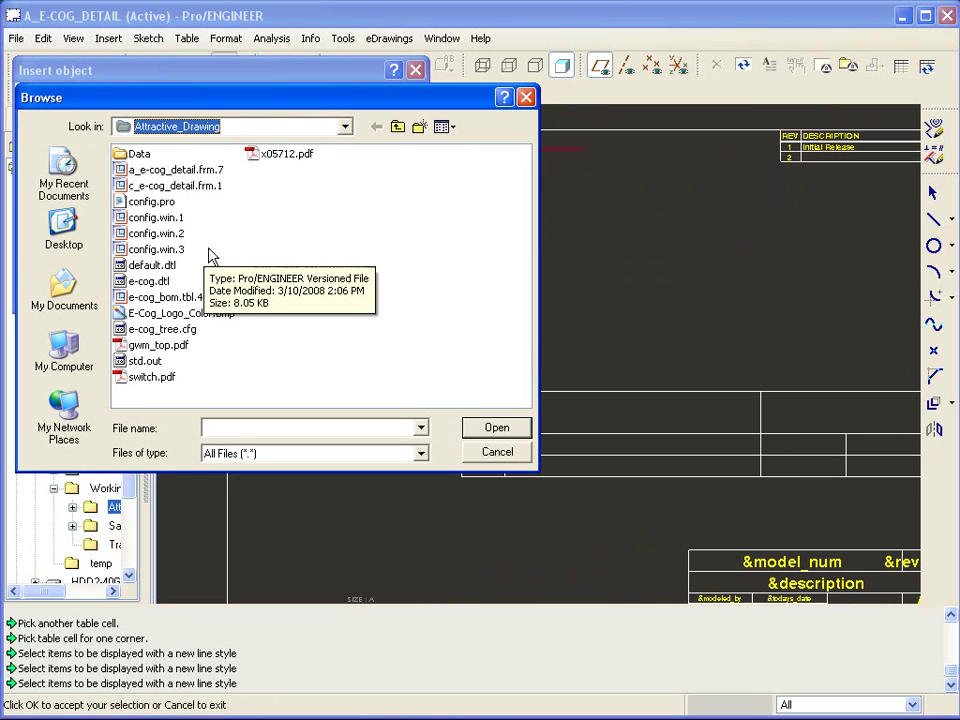
pyautogui.click(205, 314)
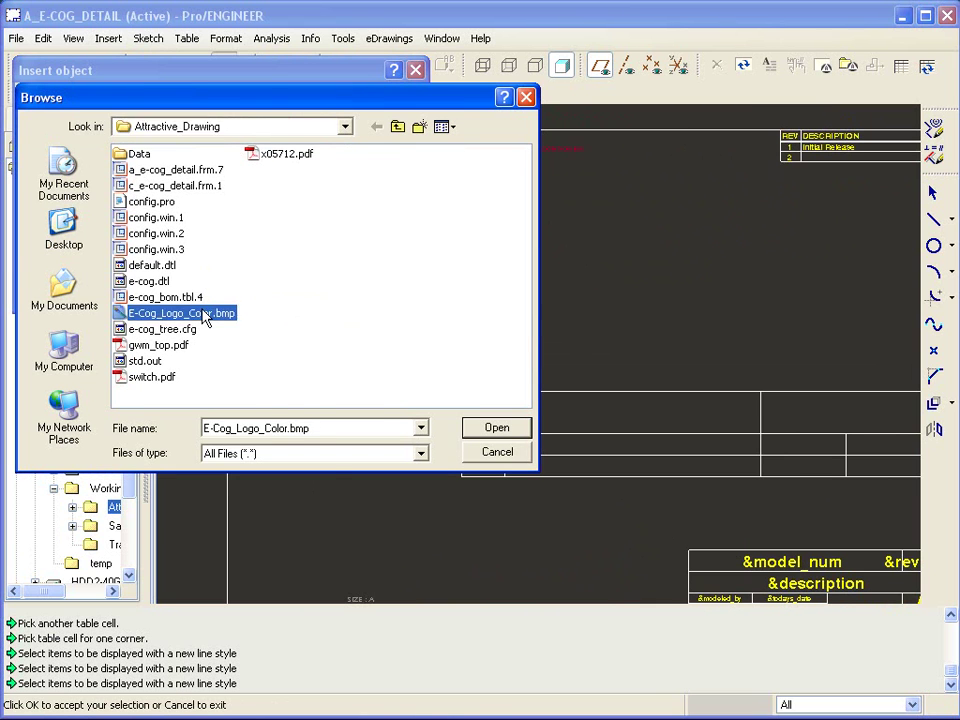
pyautogui.doubleClick(205, 316)
pyautogui.press('Return')
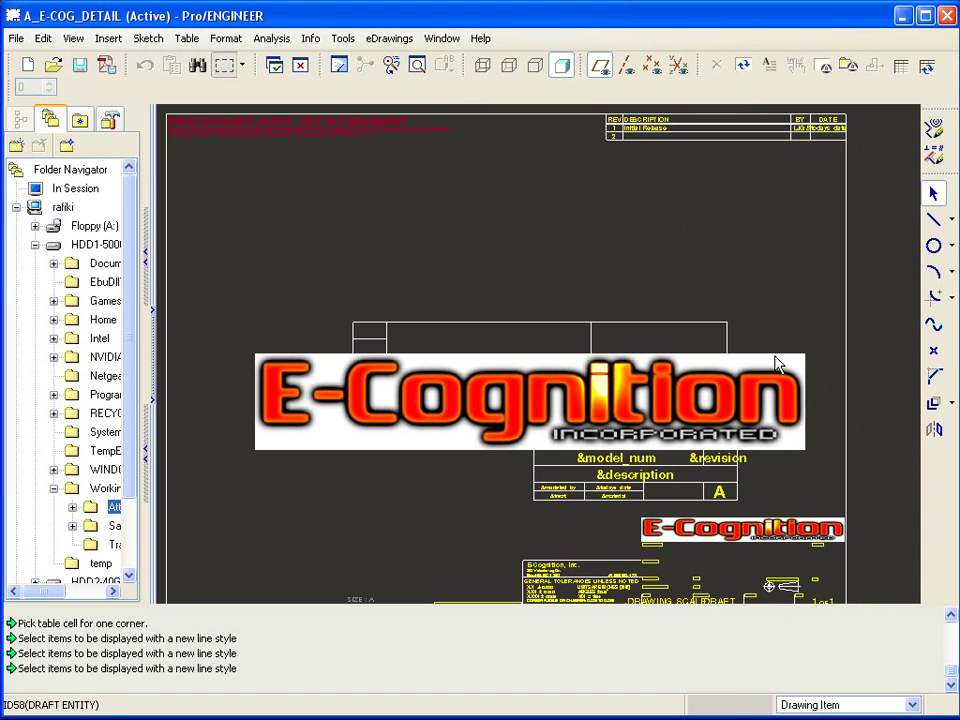
# - Shrink the logo, move it above the &model_num title block, then delete it
pyautogui.click(778, 365)
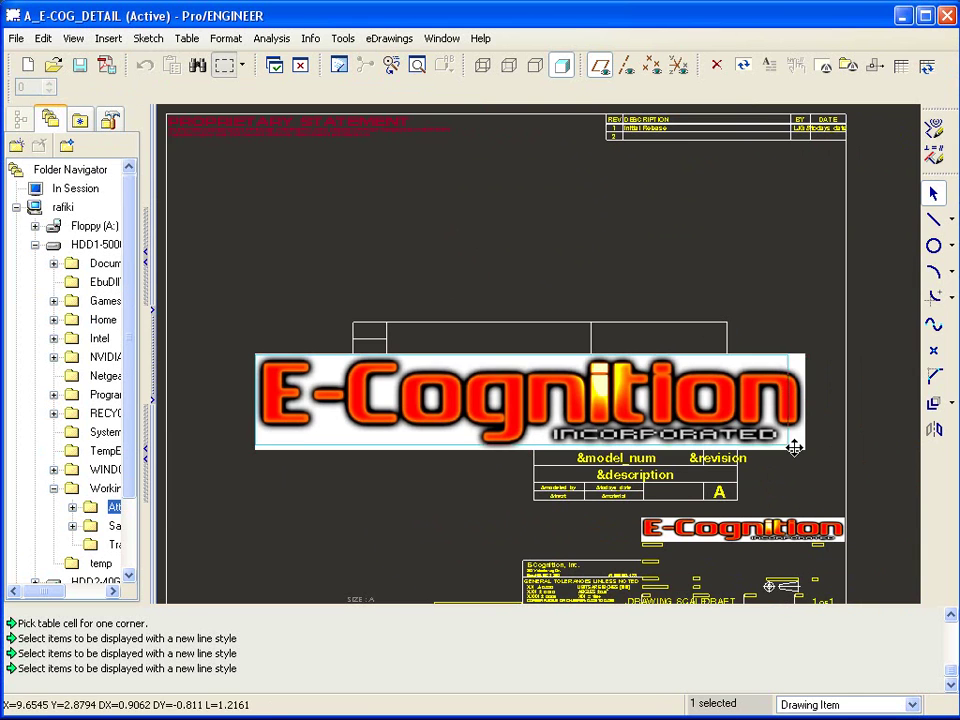
pyautogui.moveTo(794, 447); pyautogui.dragTo(450, 383)
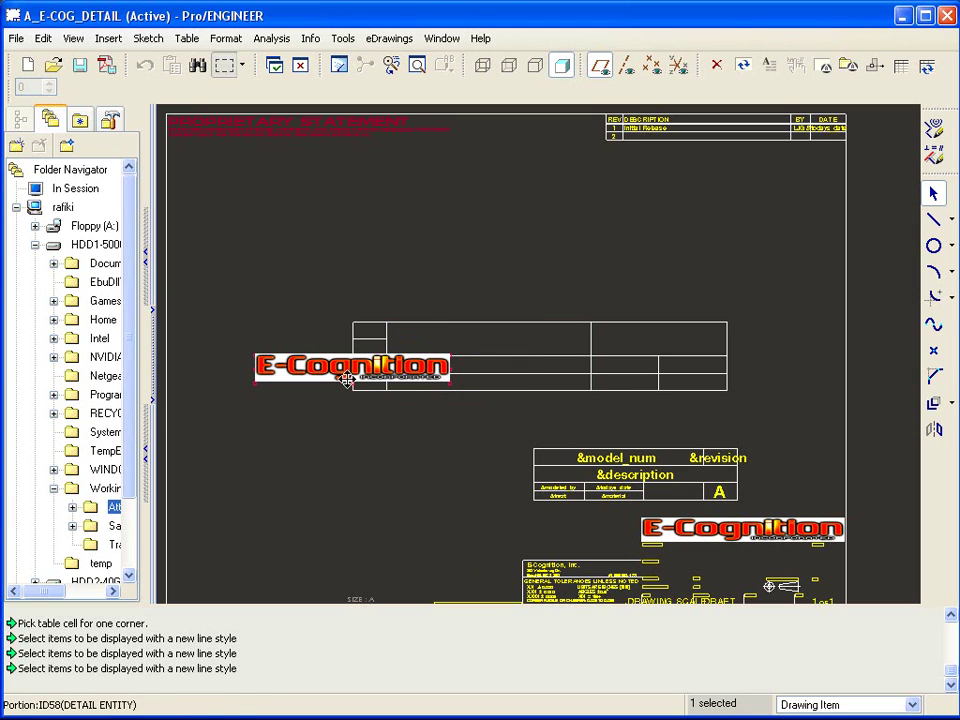
pyautogui.moveTo(347, 380); pyautogui.dragTo(701, 432)
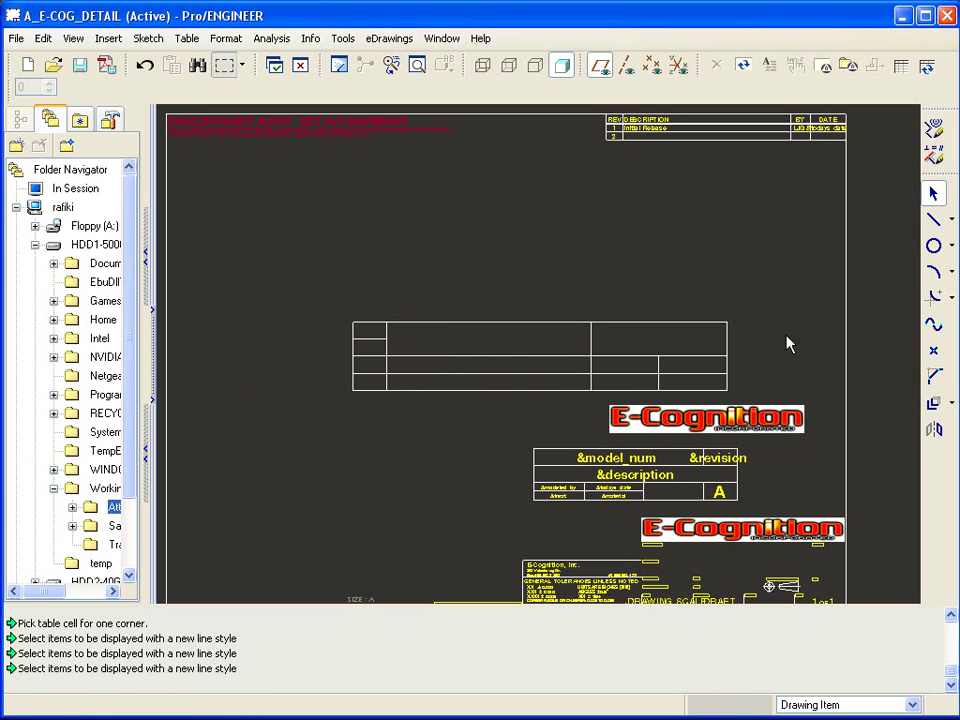
pyautogui.click(755, 420)
pyautogui.press('Delete')
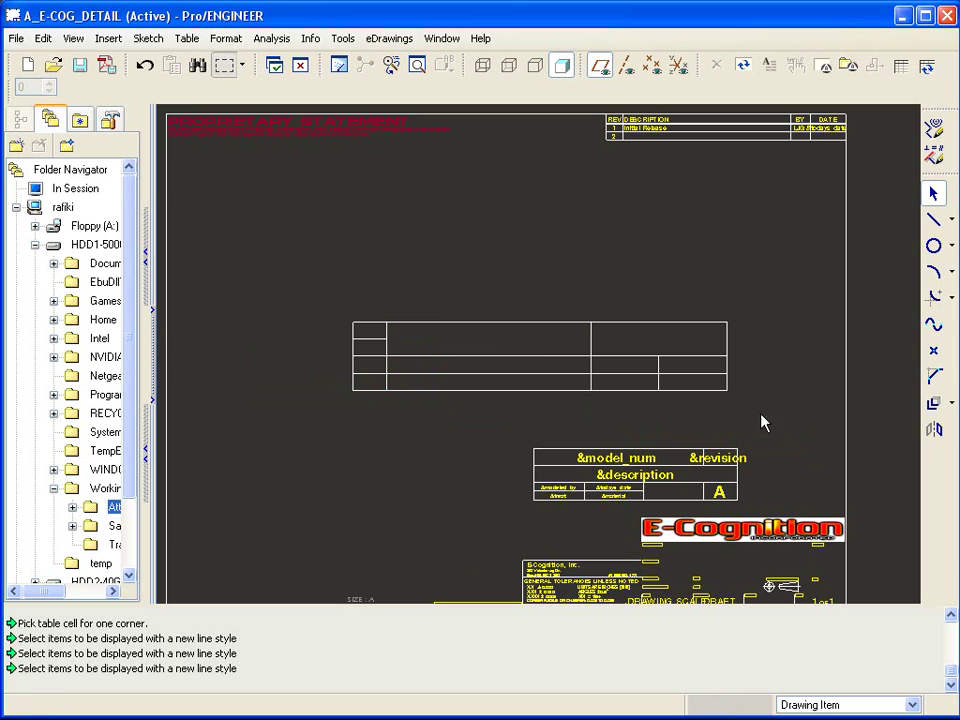
# - Select the whole blank table near the sheet centre and delete it
pyautogui.rightClick(709, 362)
pyautogui.rightClick(709, 362)
pyautogui.click(709, 363)
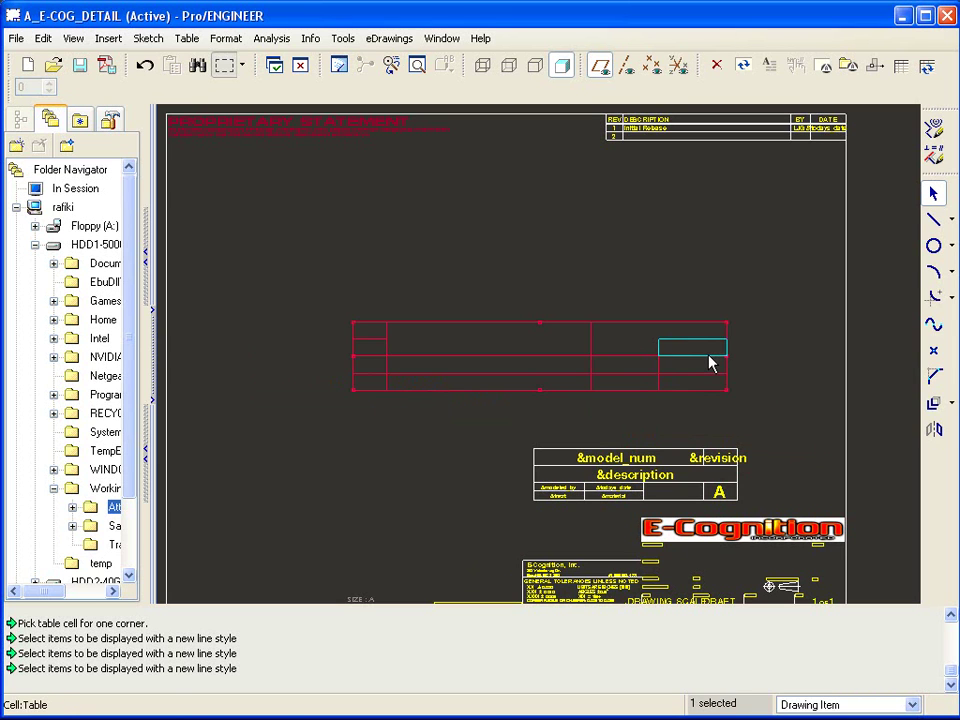
pyautogui.press('Delete')
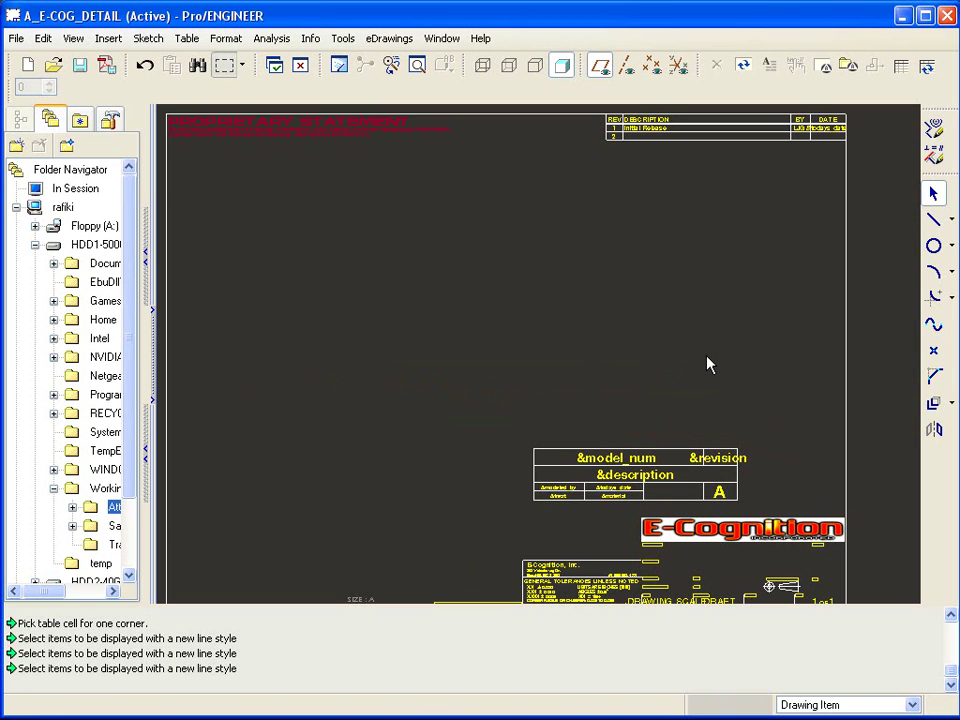
# - Zoom in on the title block, select then deselect it, and show the Window menu
pyautogui.scroll(-5, 707, 364)
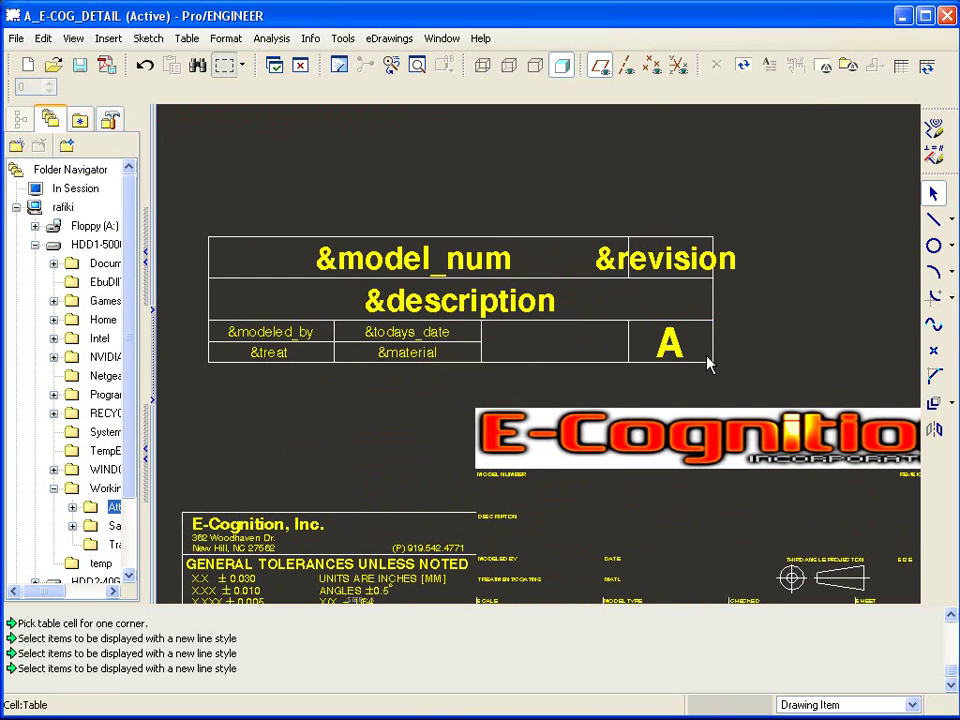
pyautogui.click(669, 258)
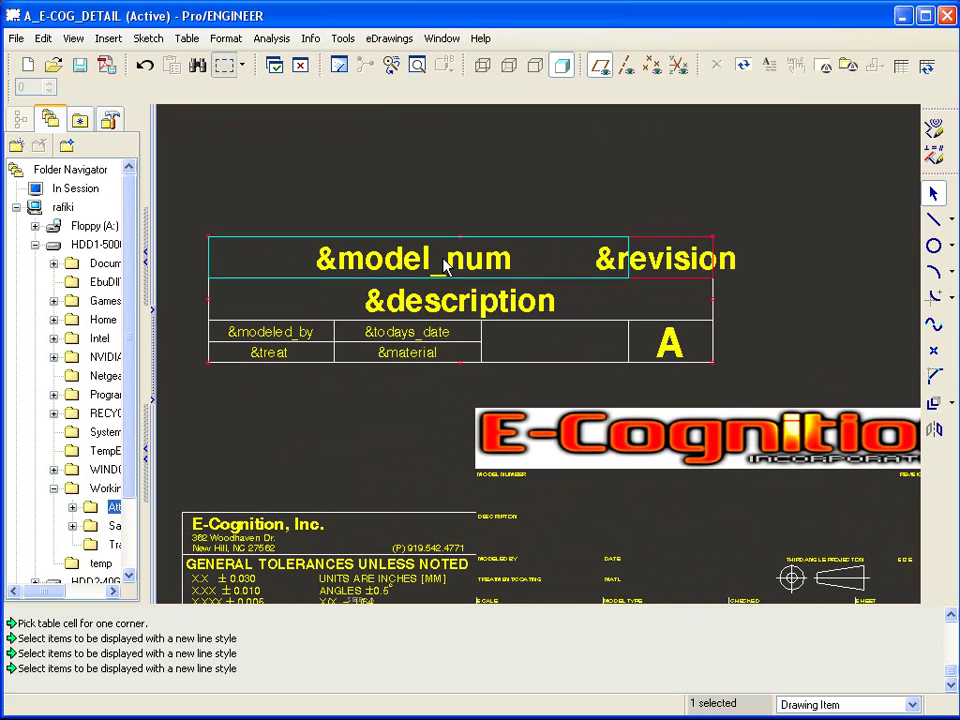
pyautogui.click(557, 205)
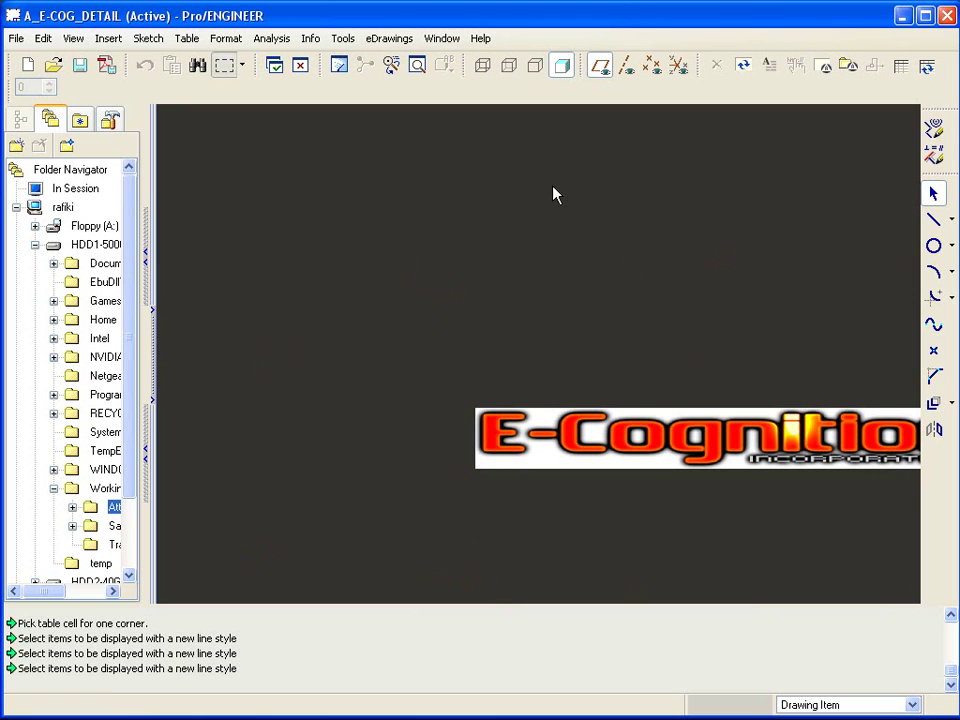
pyautogui.click(443, 40)
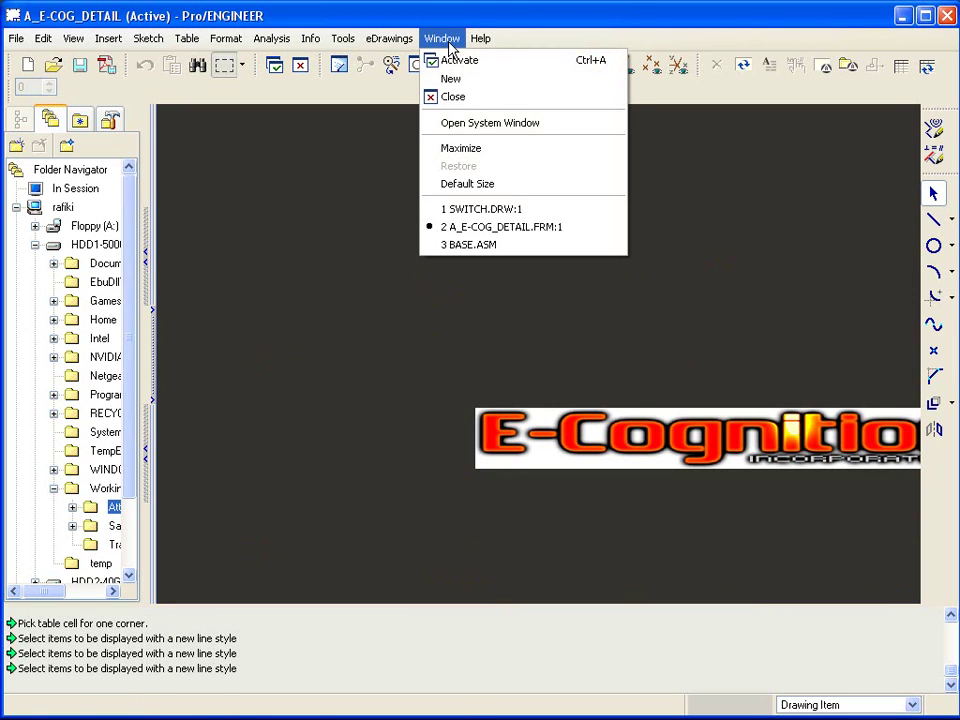
# - Switch to SWITCH.DRW and open the BASE.ASM assembly in its own window
pyautogui.click(506, 209)
pyautogui.rightClick(88, 200)
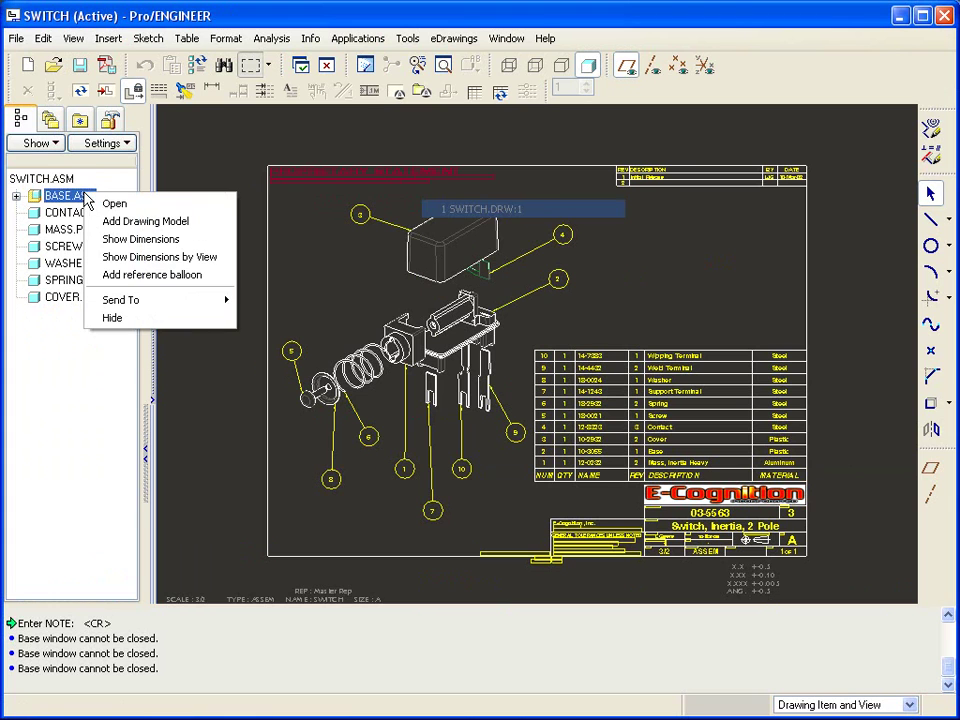
pyautogui.click(112, 204)
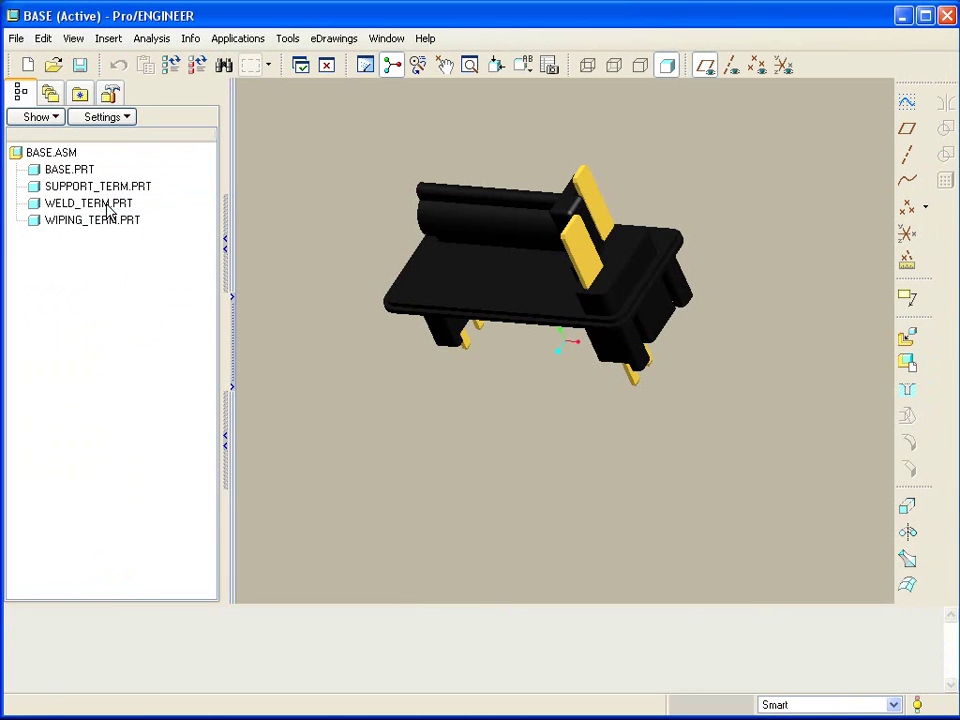
# - Load the e-cog_tree.cfg model tree settings and widen the tree to show all columns
pyautogui.click(126, 119)
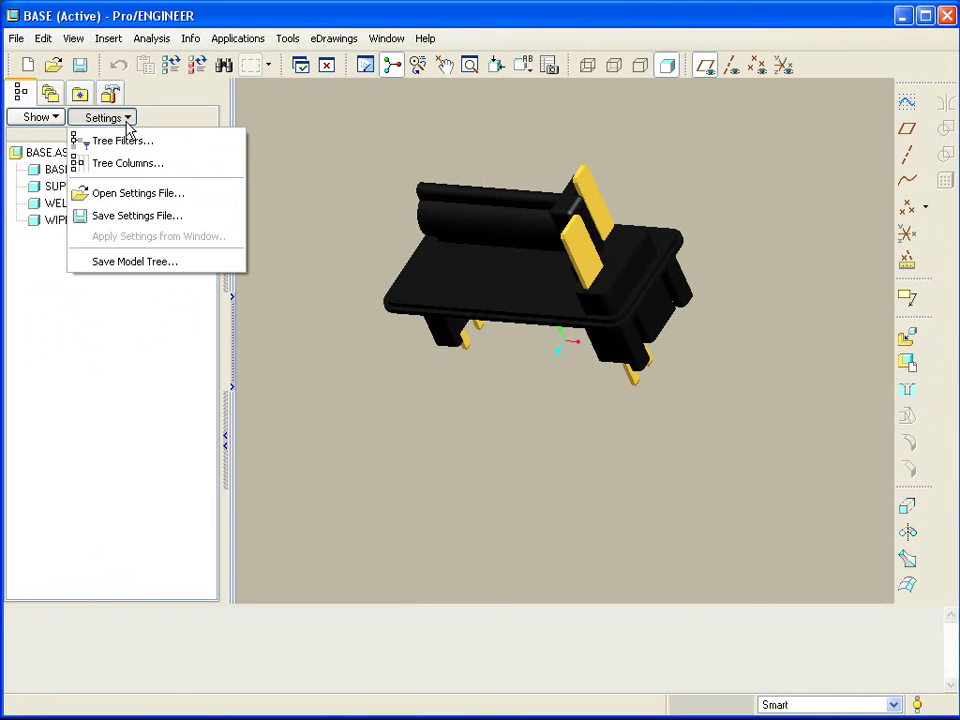
pyautogui.click(172, 199)
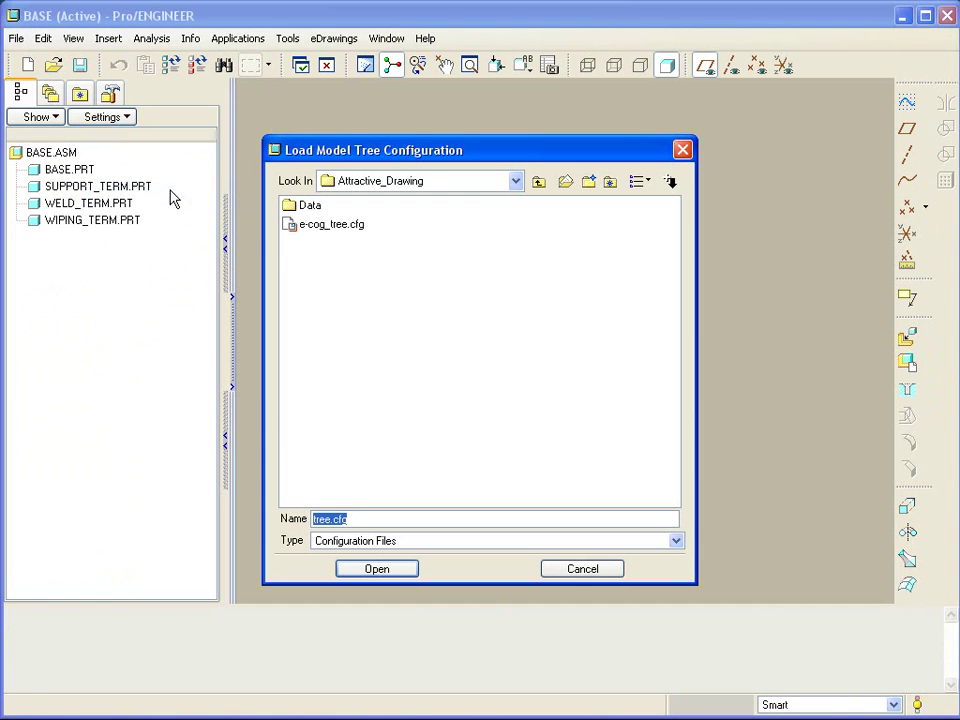
pyautogui.click(350, 231)
pyautogui.doubleClick(350, 231)
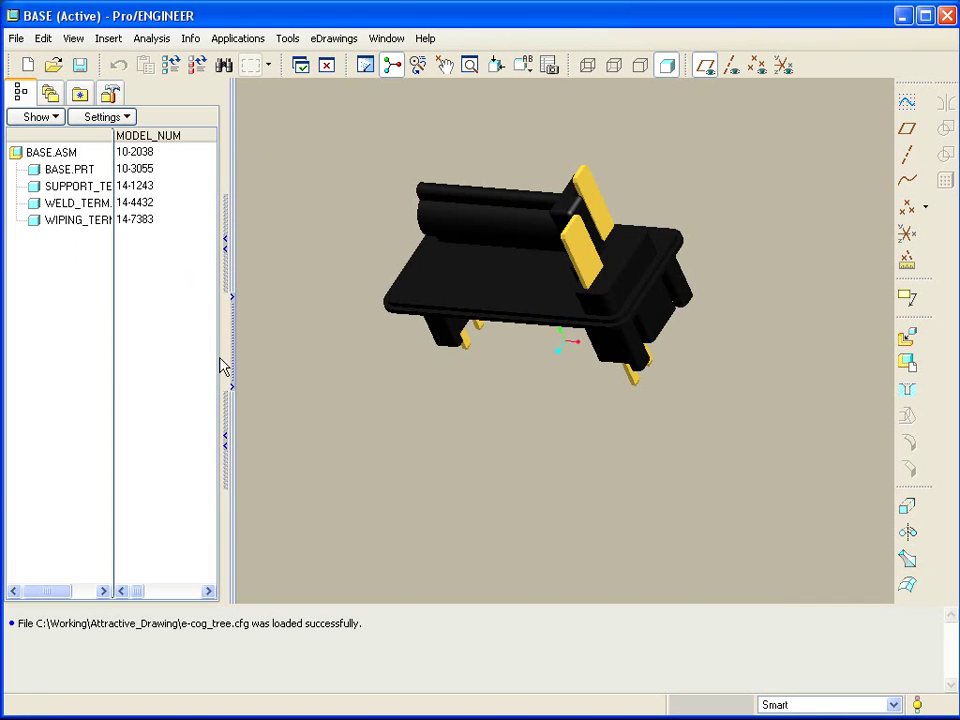
pyautogui.moveTo(226, 344); pyautogui.dragTo(656, 332)
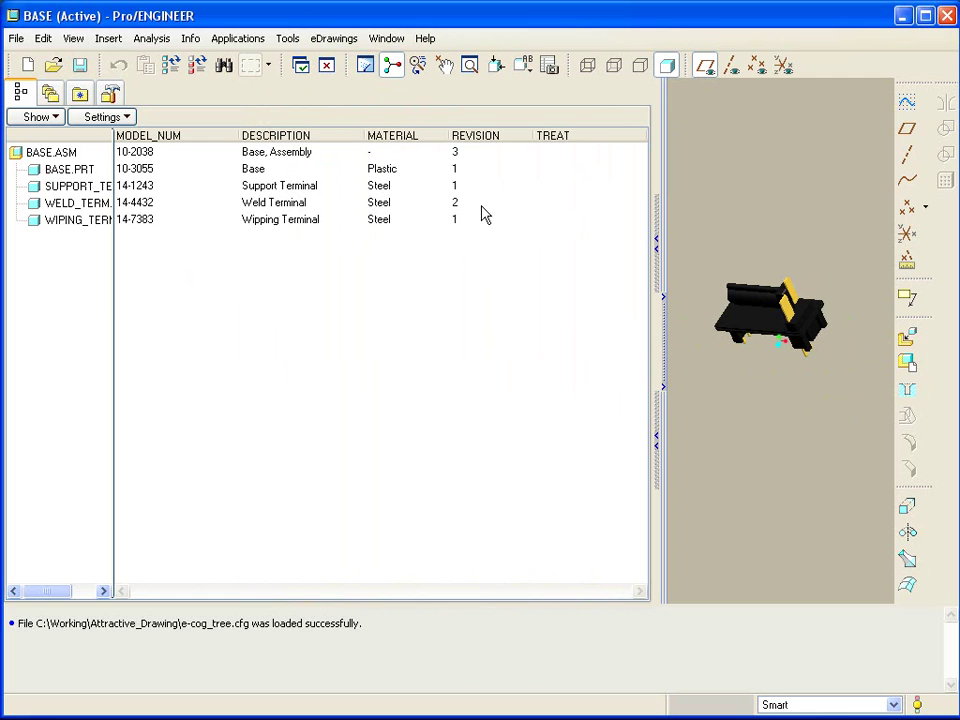
# - Make BASE.PRT's TREAT a String parameter and confirm it
pyautogui.click(558, 170)
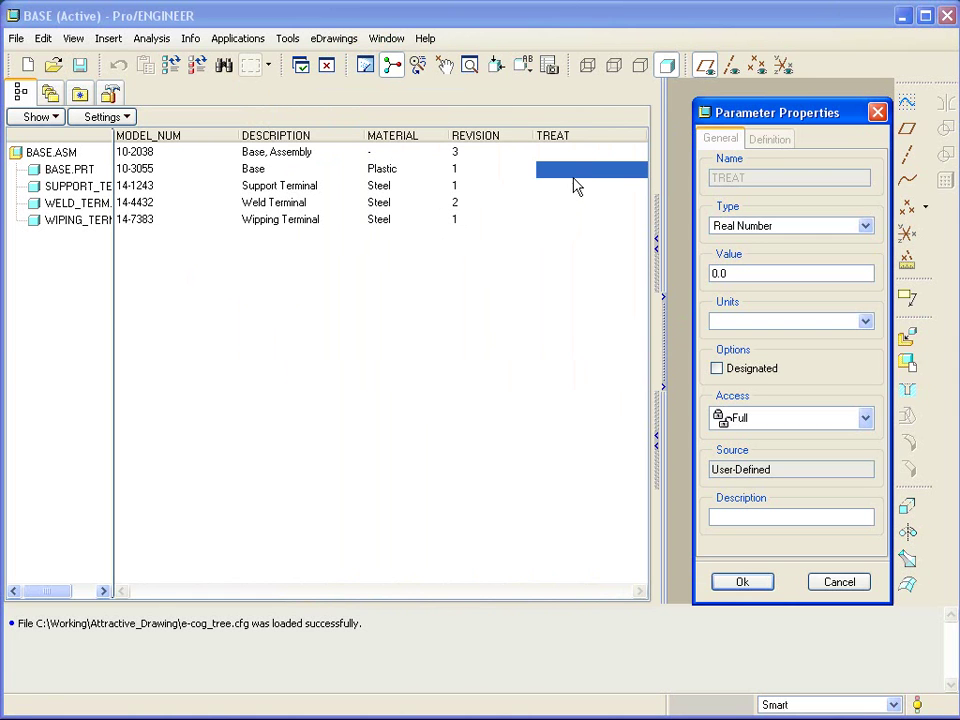
pyautogui.click(786, 232)
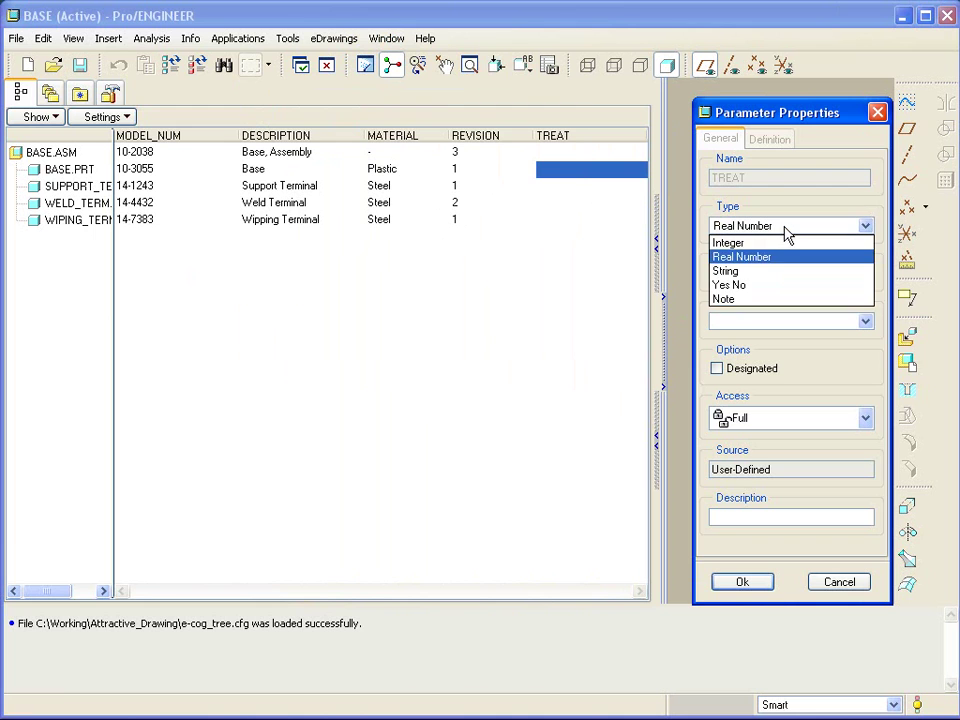
pyautogui.click(752, 272)
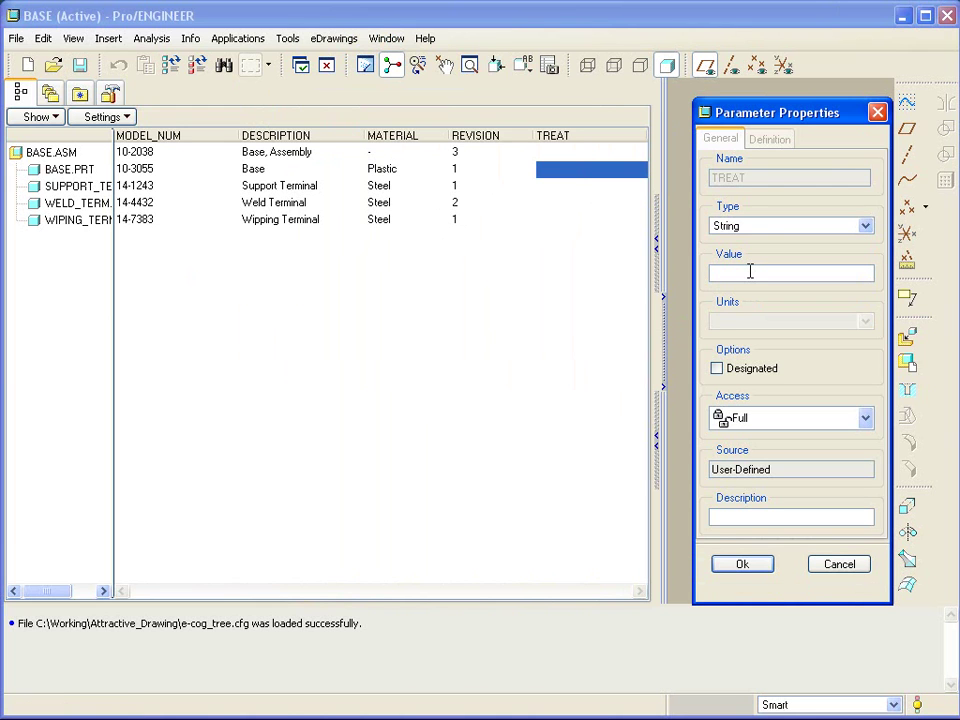
pyautogui.click(750, 270)
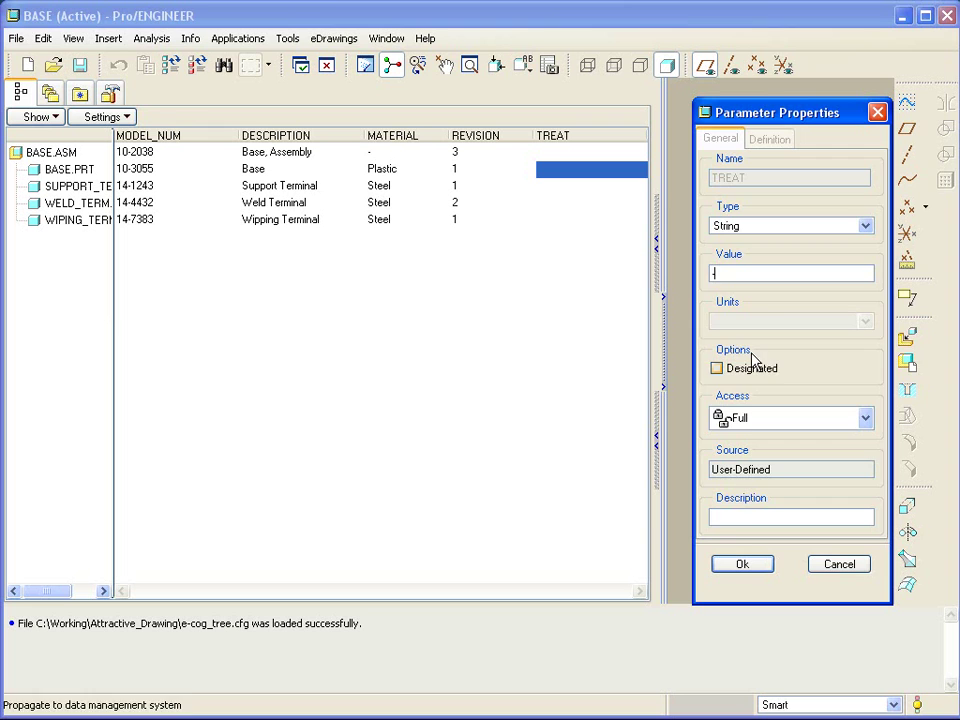
pyautogui.click(744, 564)
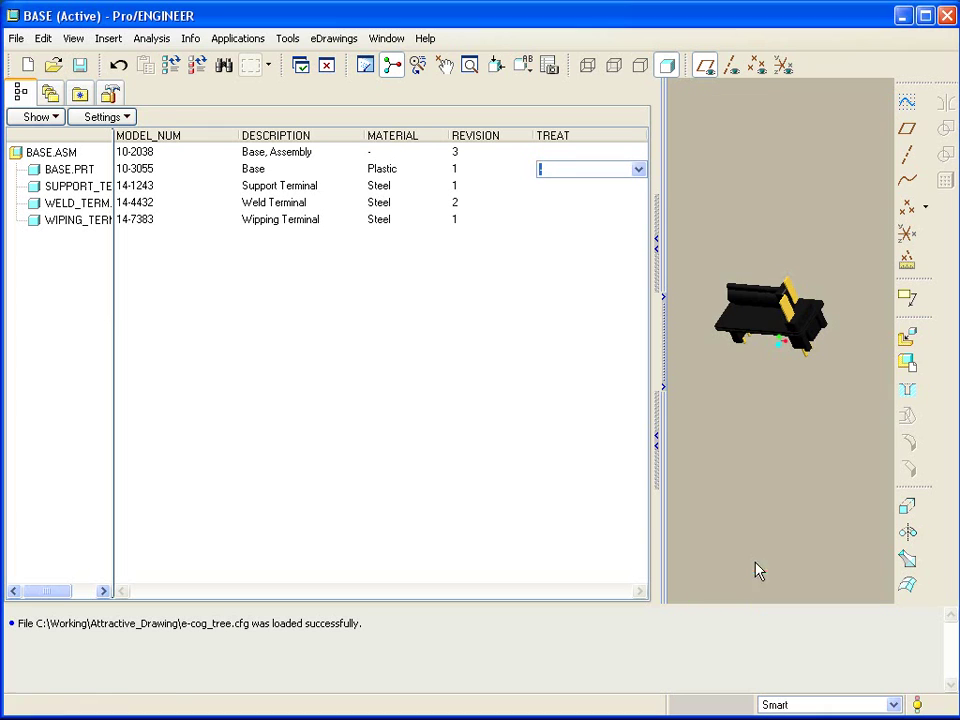
# - Set the Support Terminal's TREAT to the String value 'Paint'
pyautogui.click(563, 189)
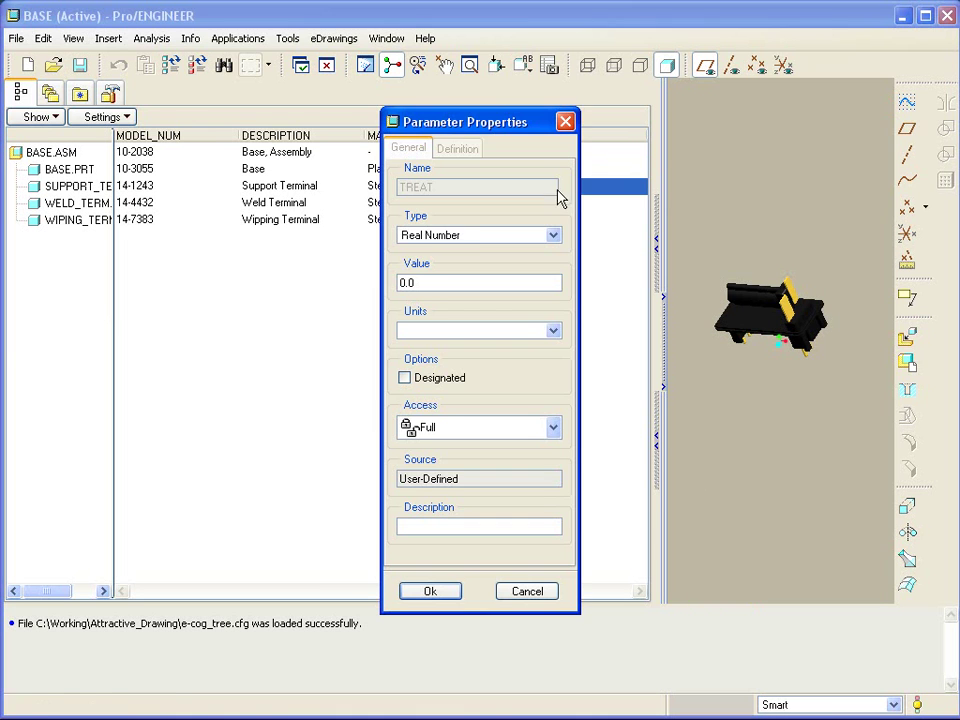
pyautogui.click(476, 238)
pyautogui.click(448, 281)
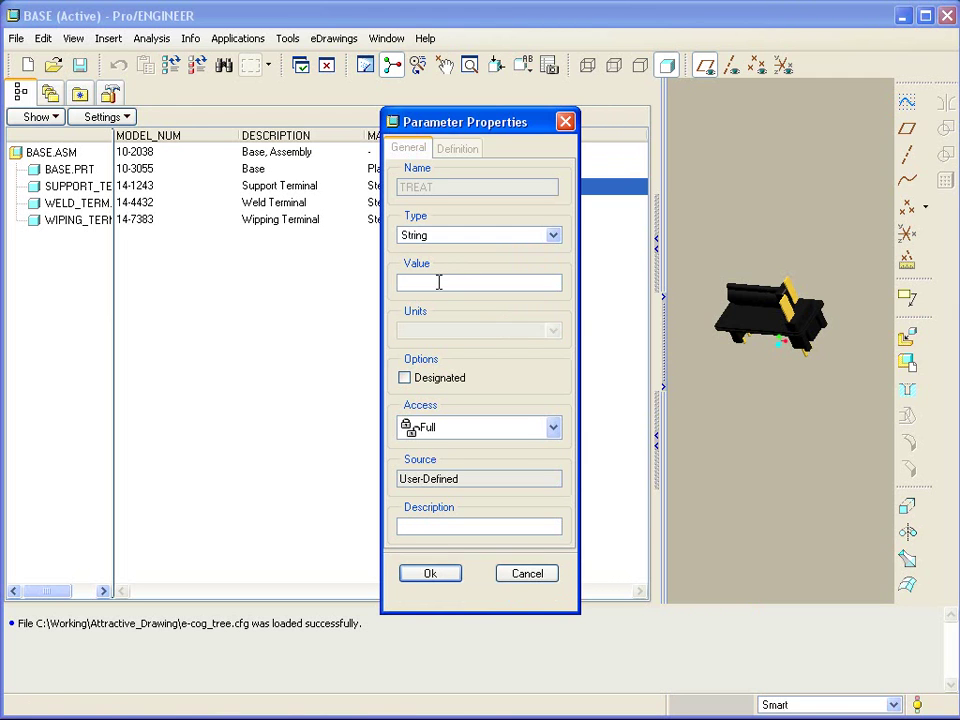
pyautogui.write('Paint')
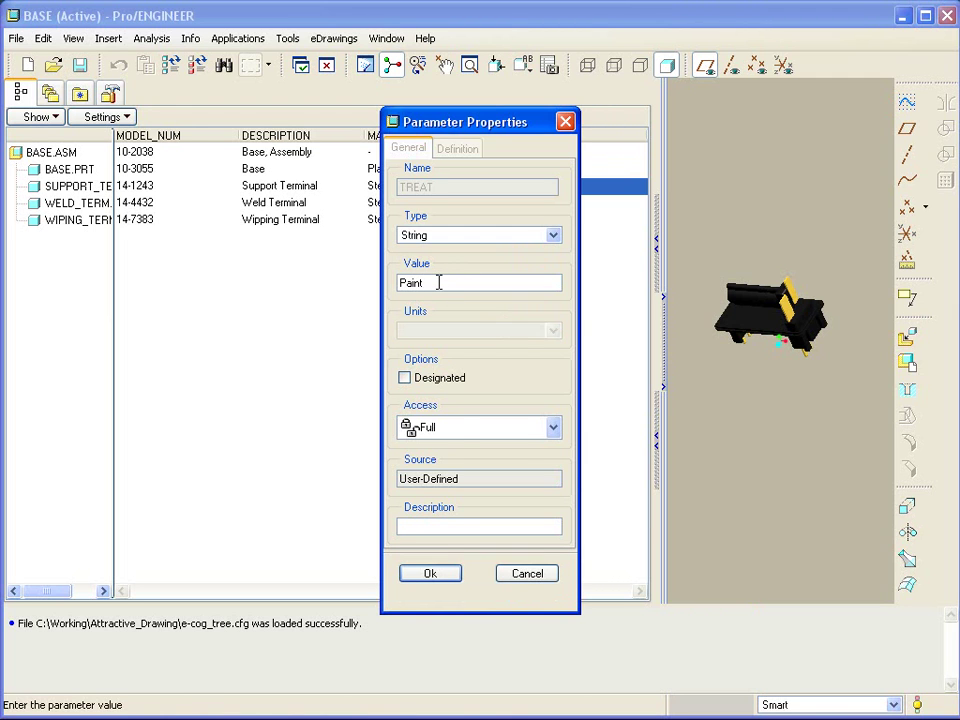
pyautogui.click(433, 576)
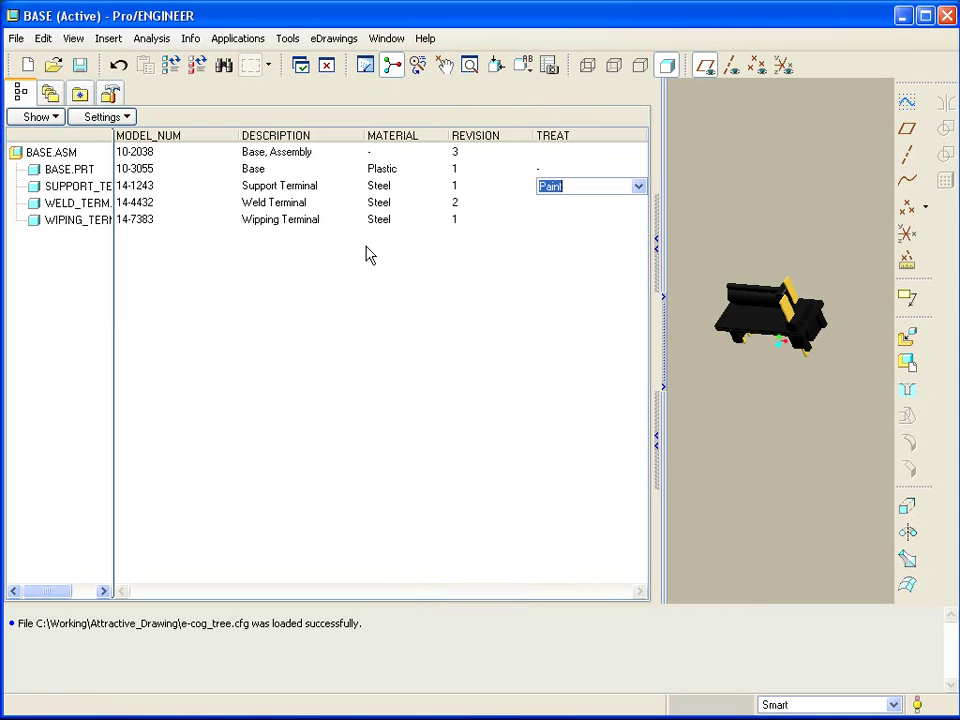
# - Check the MATERIAL cells for the Base part and the terminals
pyautogui.click(385, 219)
pyautogui.click(382, 185)
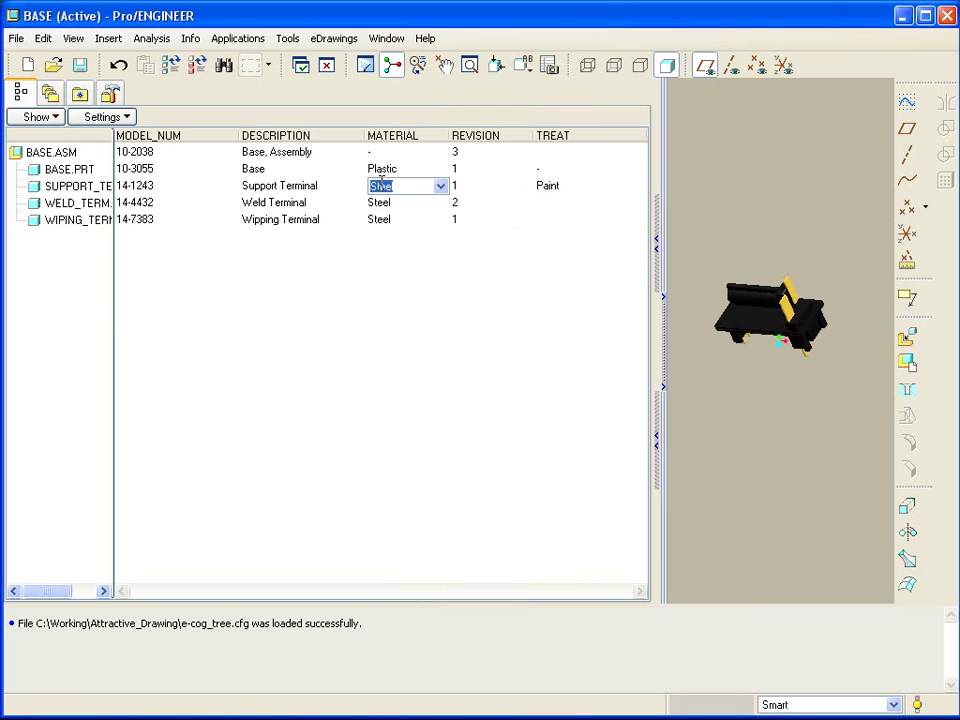
pyautogui.click(386, 169)
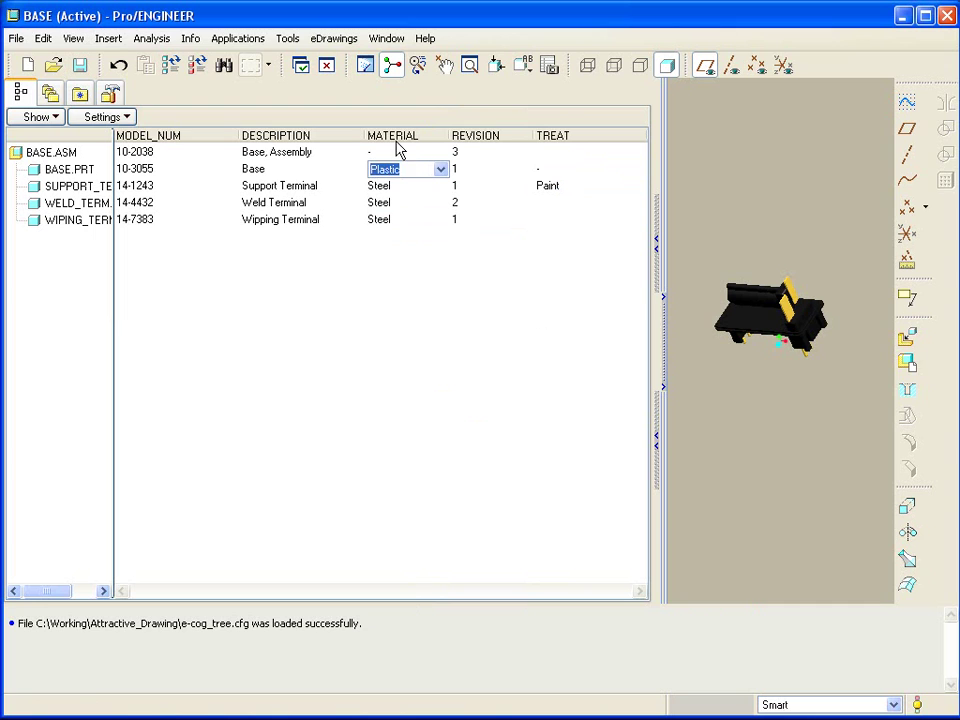
# - Switch to SWITCH.DRW and review the SWITCH.ASM assembly-level parameters, including TREAT
pyautogui.click(387, 40)
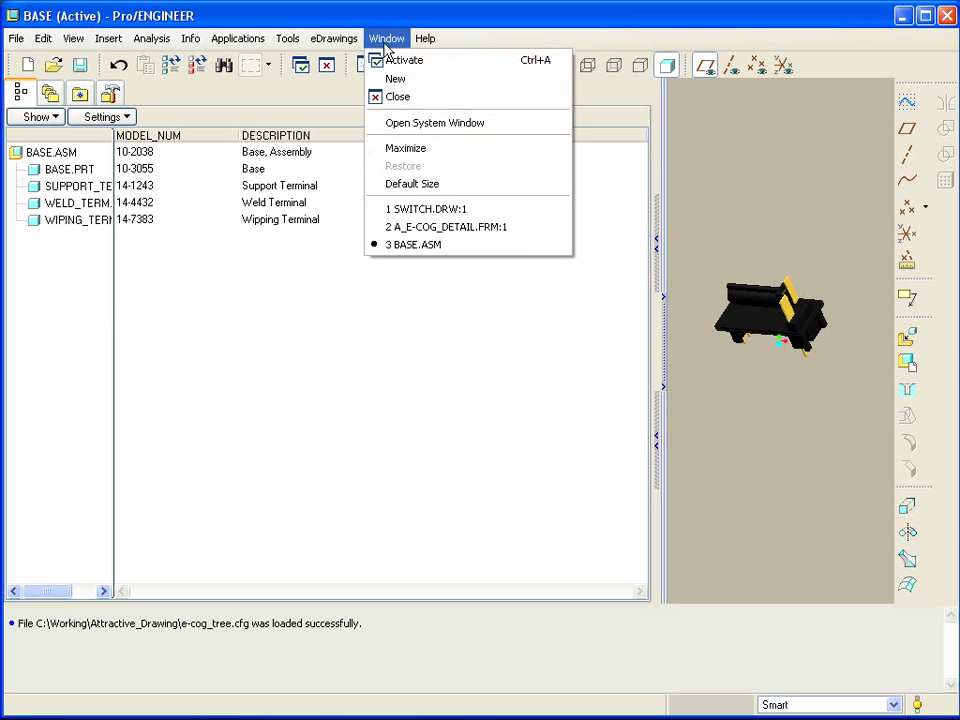
pyautogui.click(425, 209)
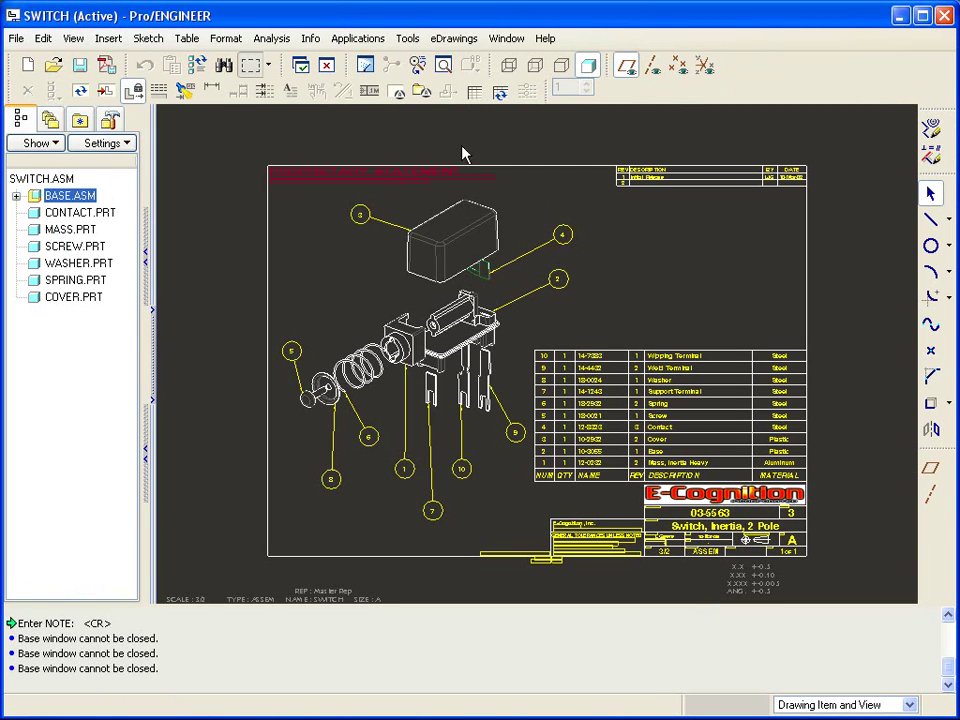
pyautogui.click(407, 38)
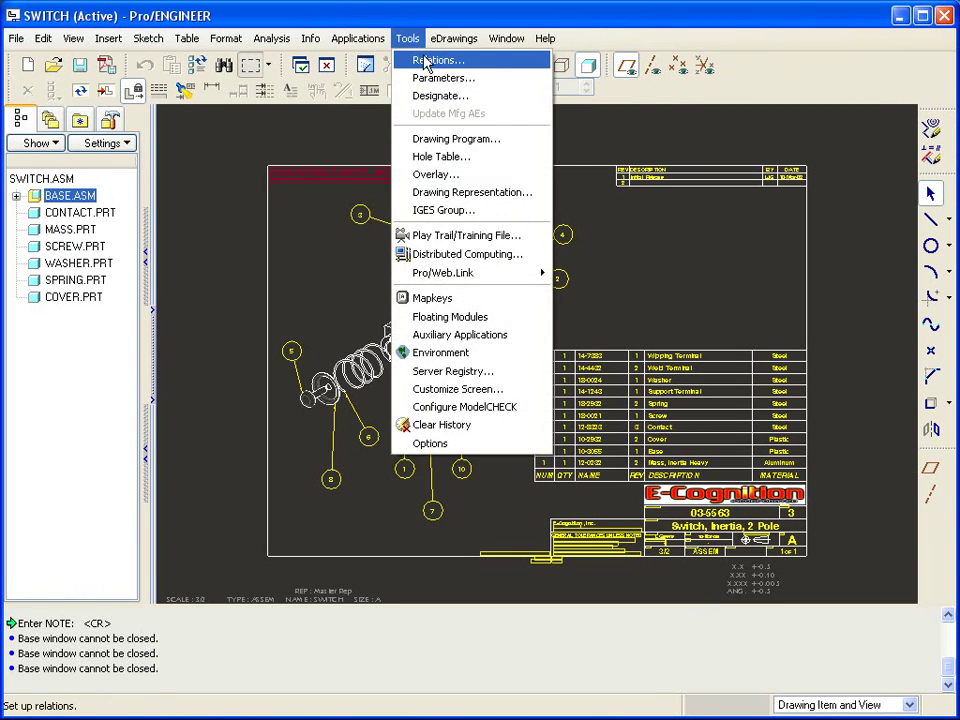
pyautogui.click(440, 77)
pyautogui.click(630, 147)
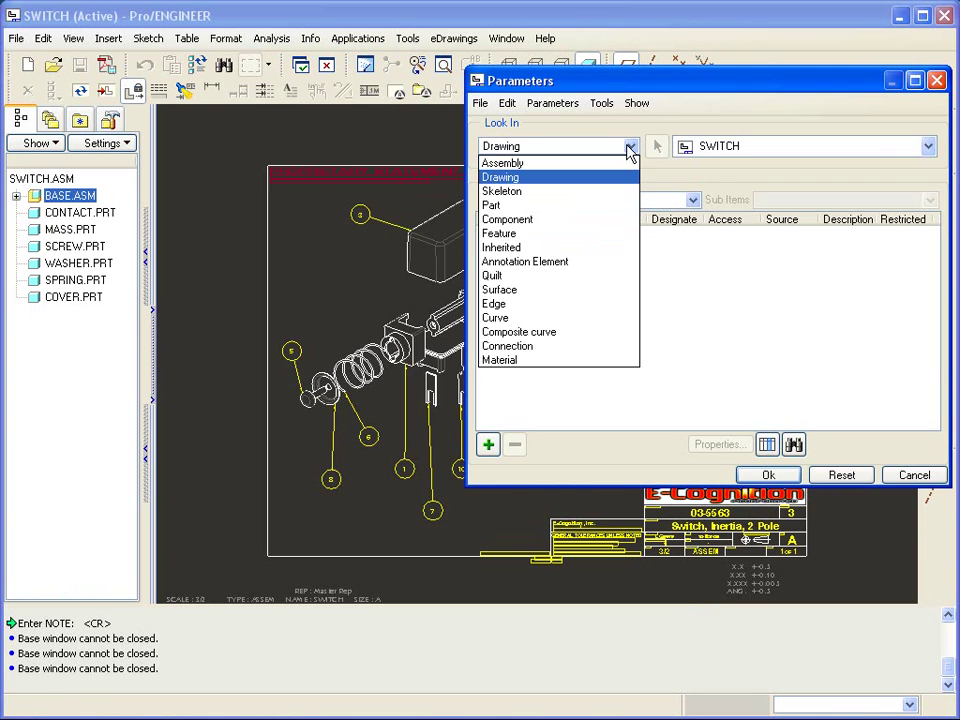
pyautogui.click(561, 164)
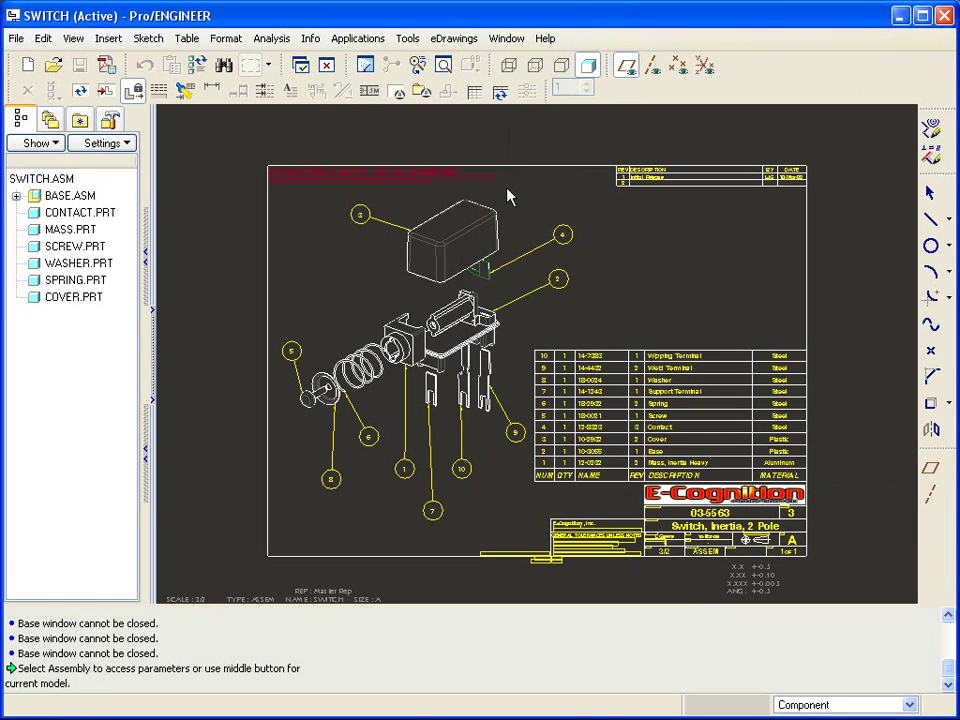
pyautogui.click(50, 181)
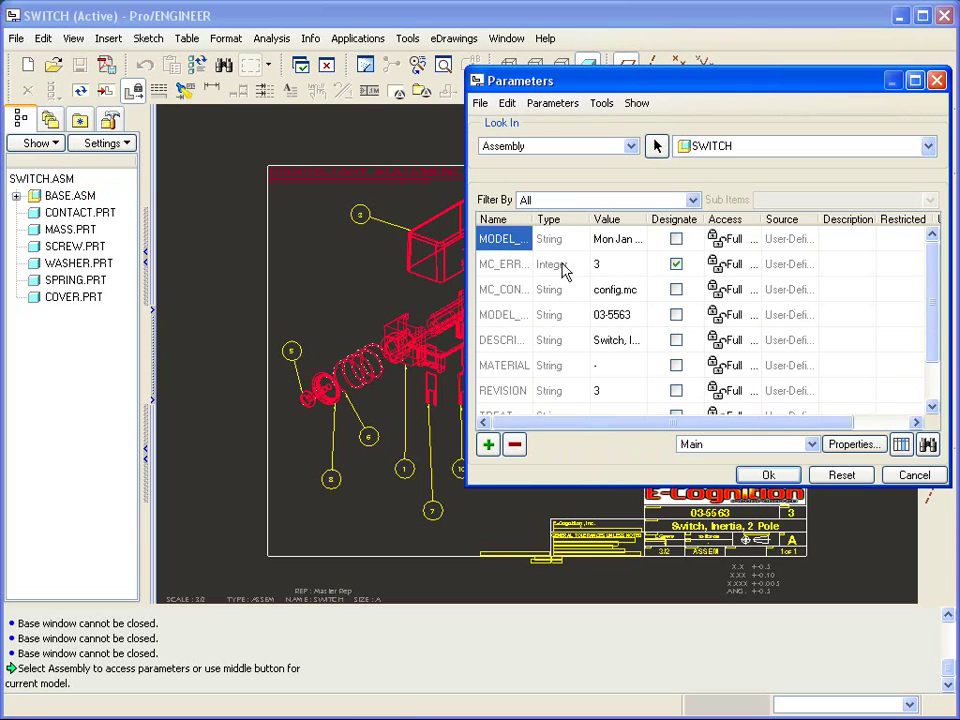
pyautogui.moveTo(934, 294); pyautogui.dragTo(931, 321)
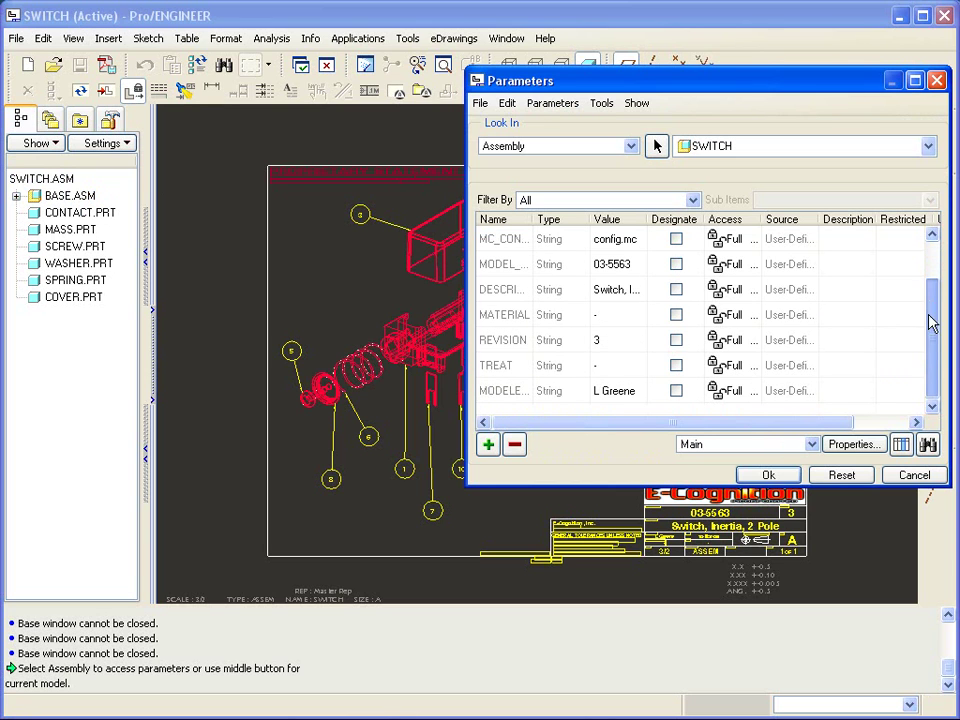
pyautogui.click(785, 477)
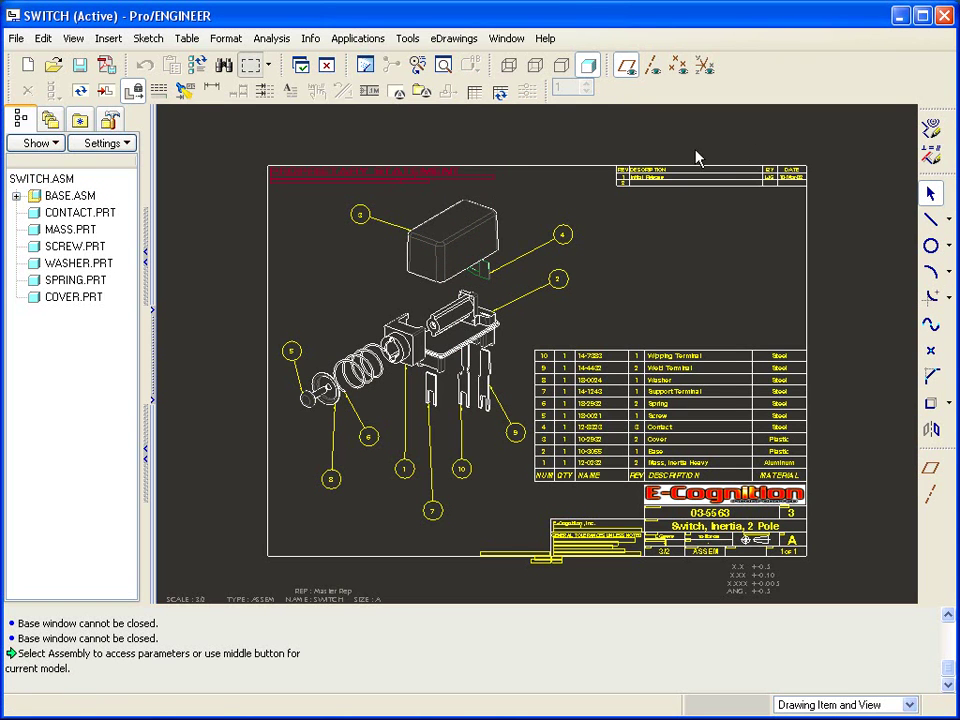
pyautogui.click(407, 38)
pyautogui.click(460, 443)
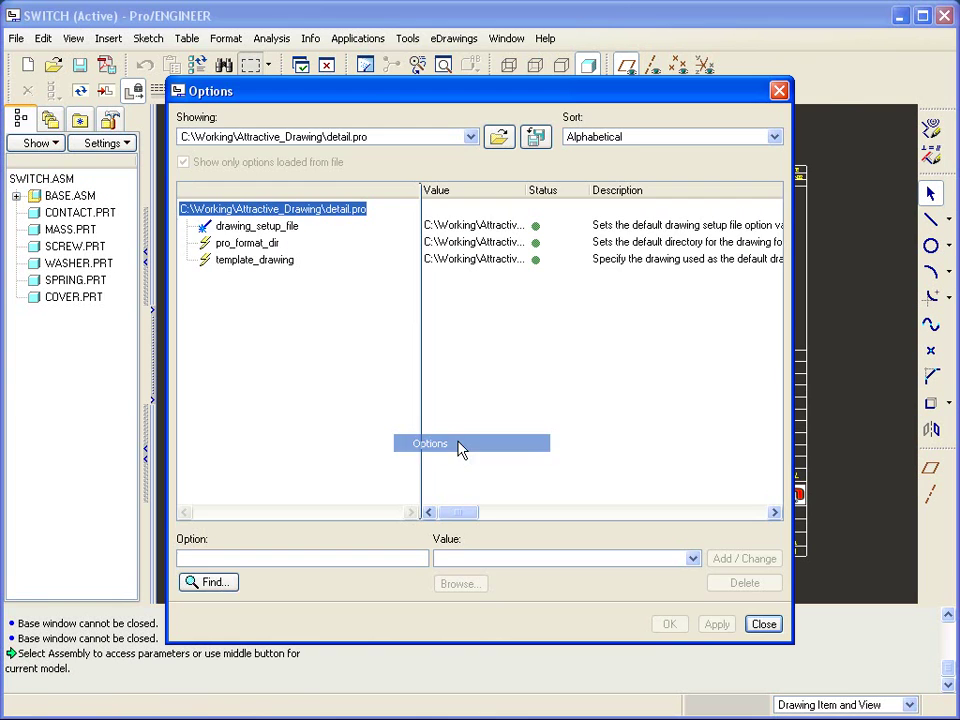
pyautogui.click(288, 226)
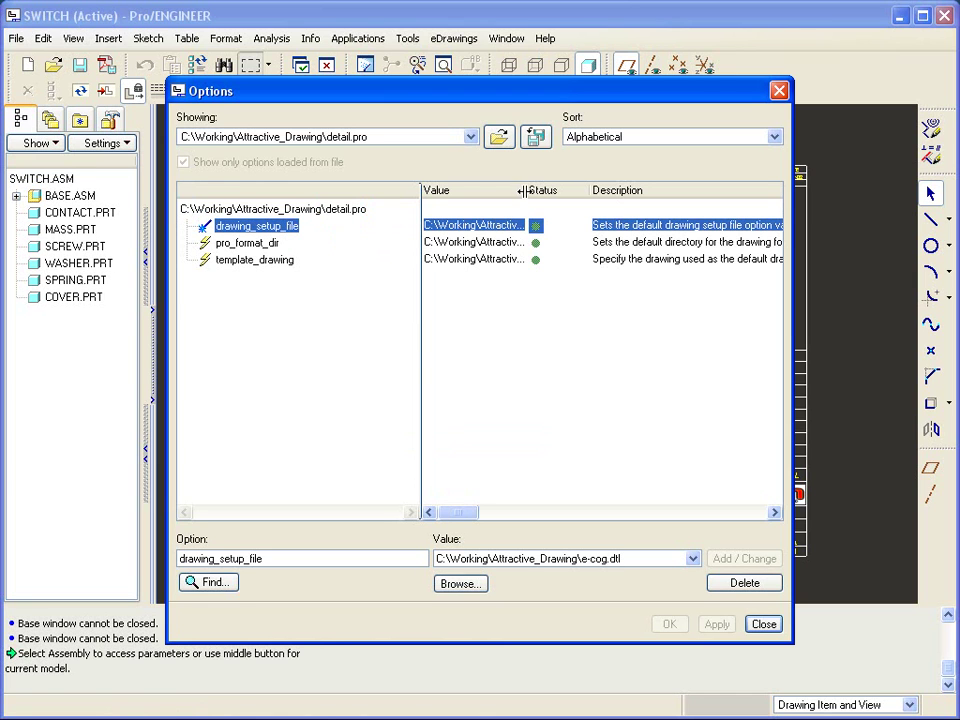
pyautogui.moveTo(530, 194); pyautogui.dragTo(649, 190)
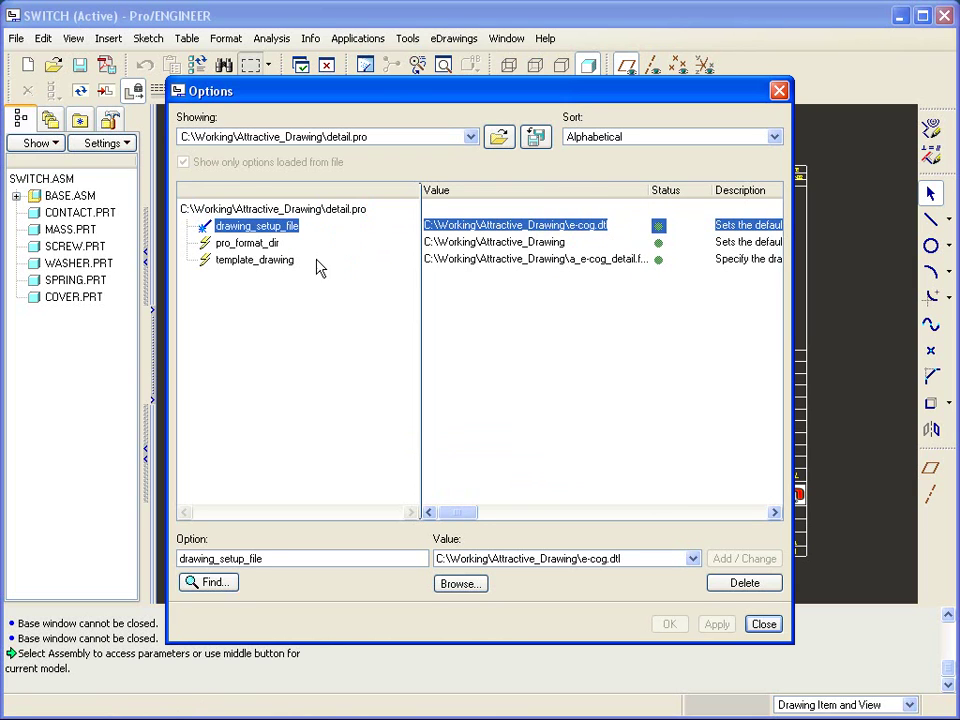
pyautogui.click(247, 243)
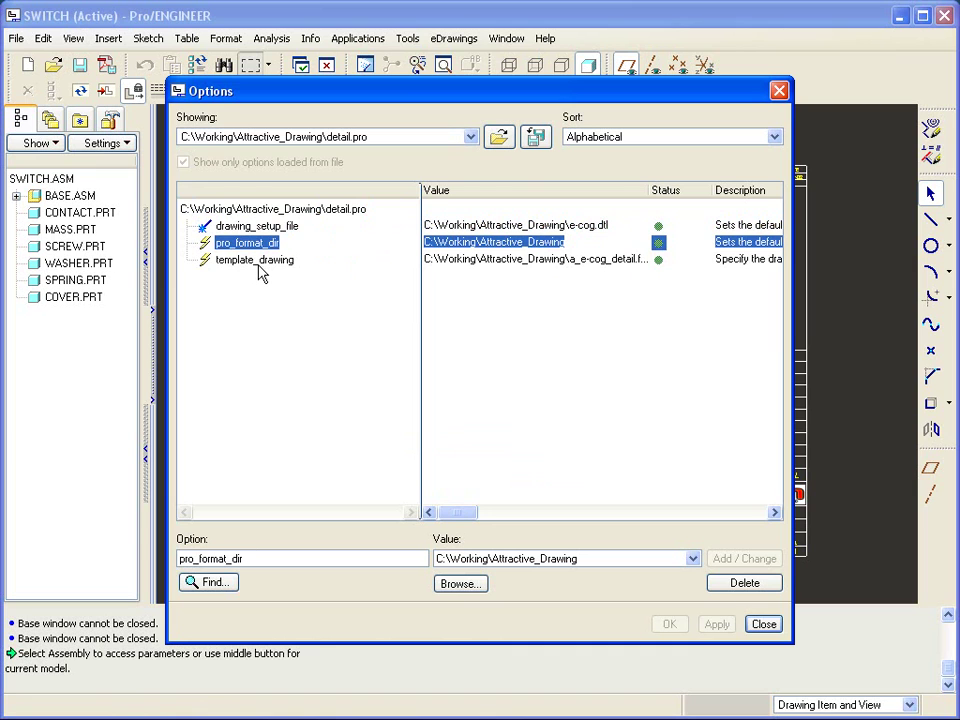
pyautogui.click(257, 264)
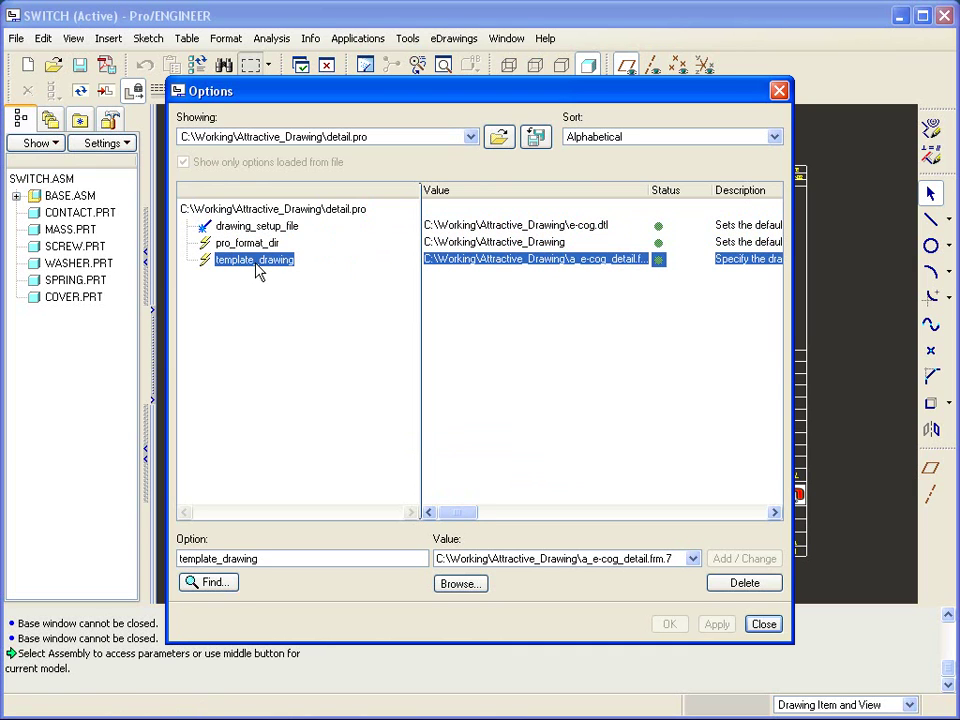
pyautogui.moveTo(651, 190); pyautogui.dragTo(685, 190)
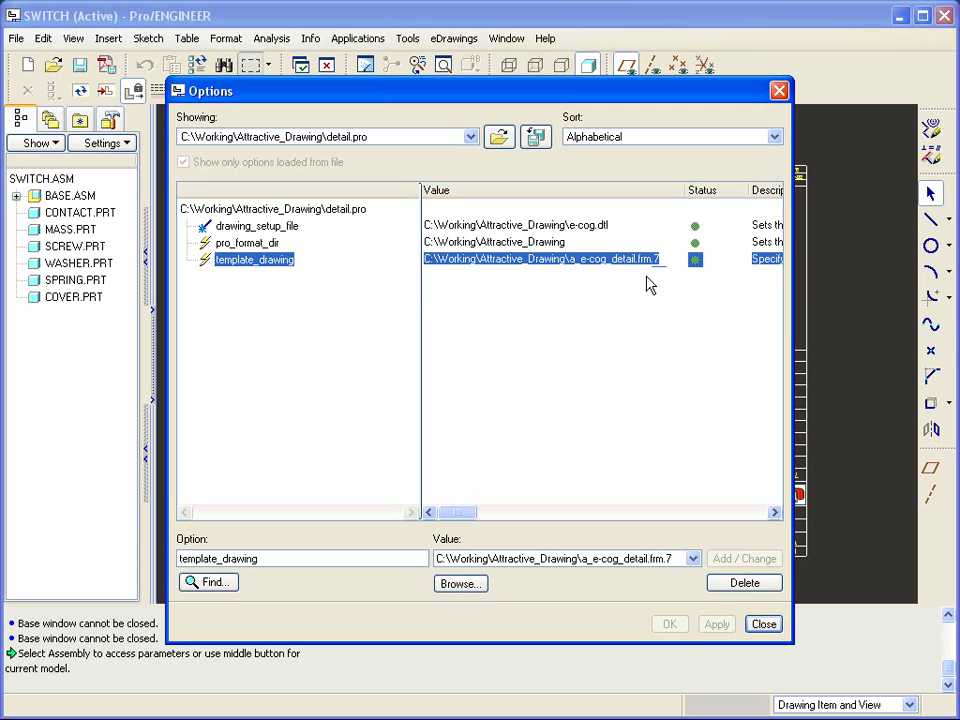
pyautogui.click(766, 626)
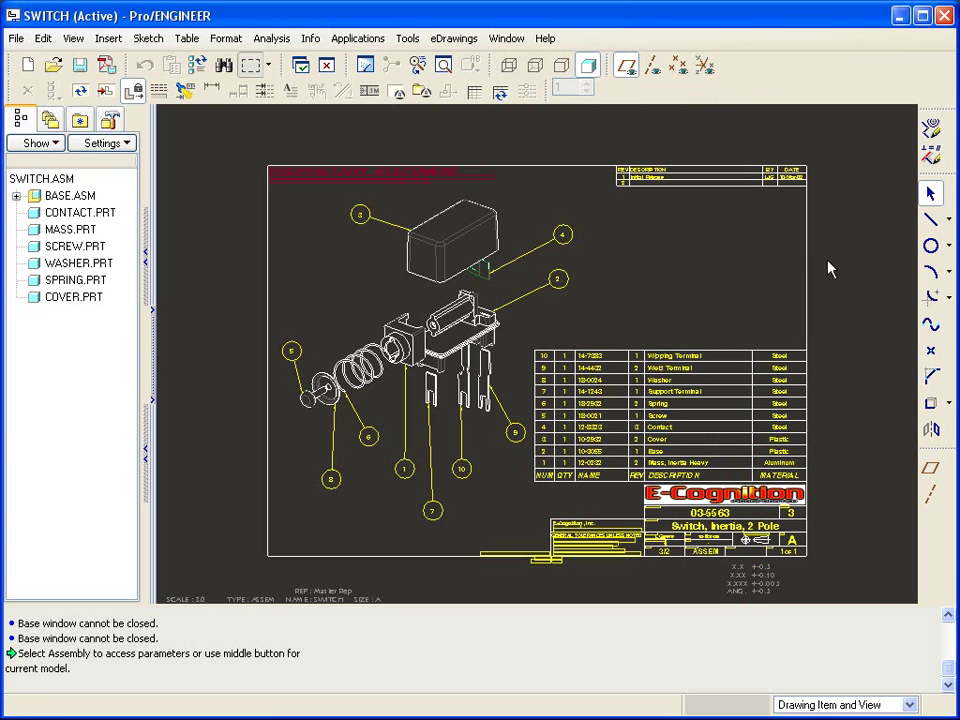
# - Review the SWITCH drawing's detail options without loading a .dtl file, then close the drawing
pyautogui.rightClick(694, 255)
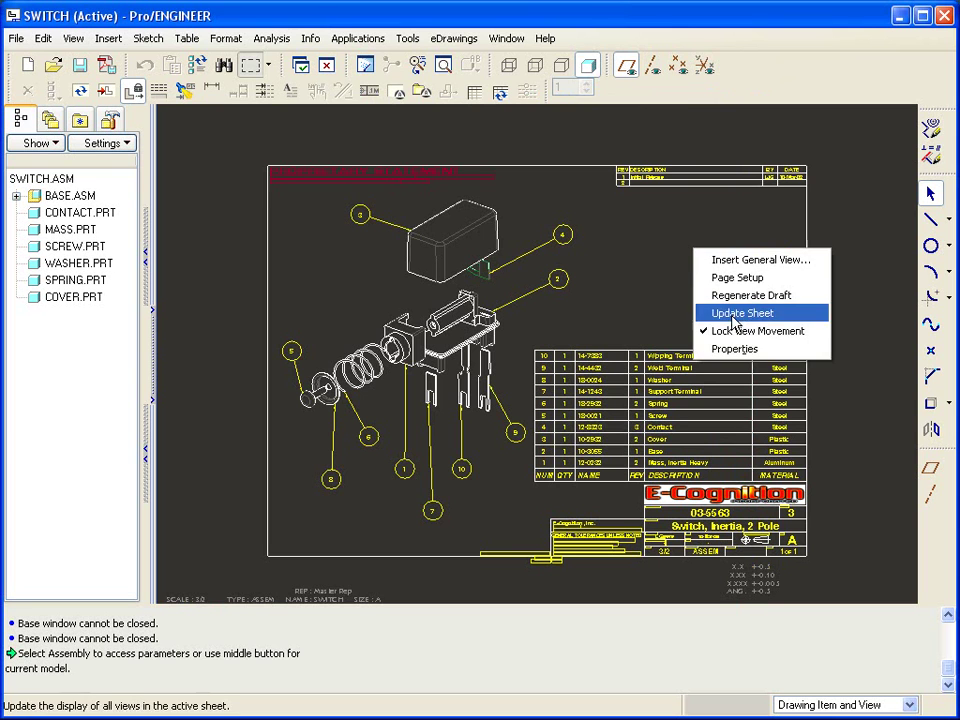
pyautogui.click(768, 356)
pyautogui.click(887, 107)
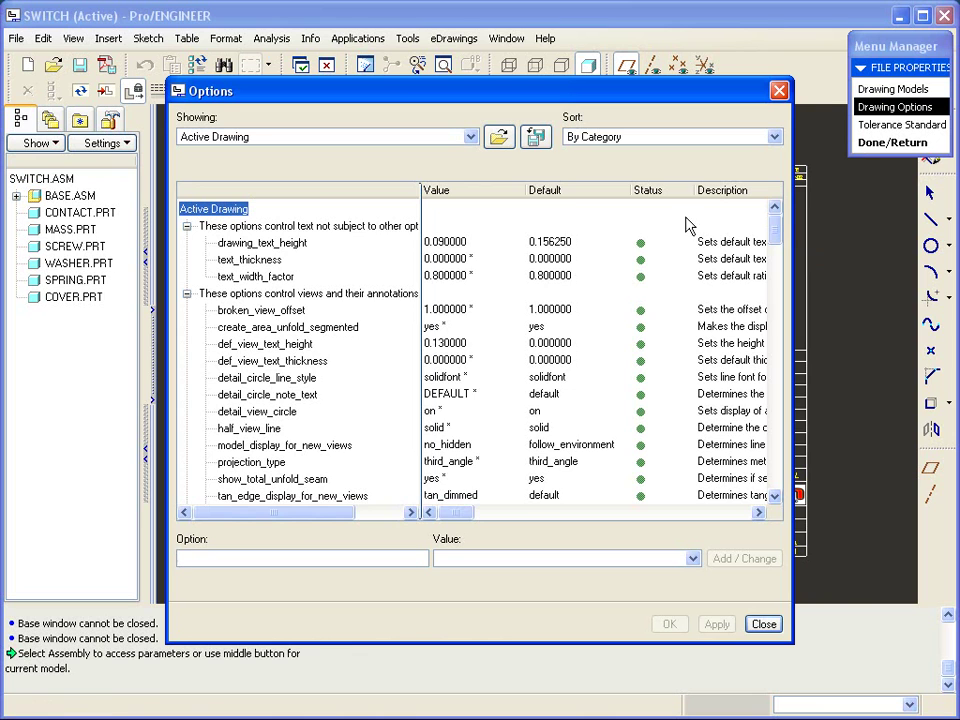
pyautogui.click(499, 136)
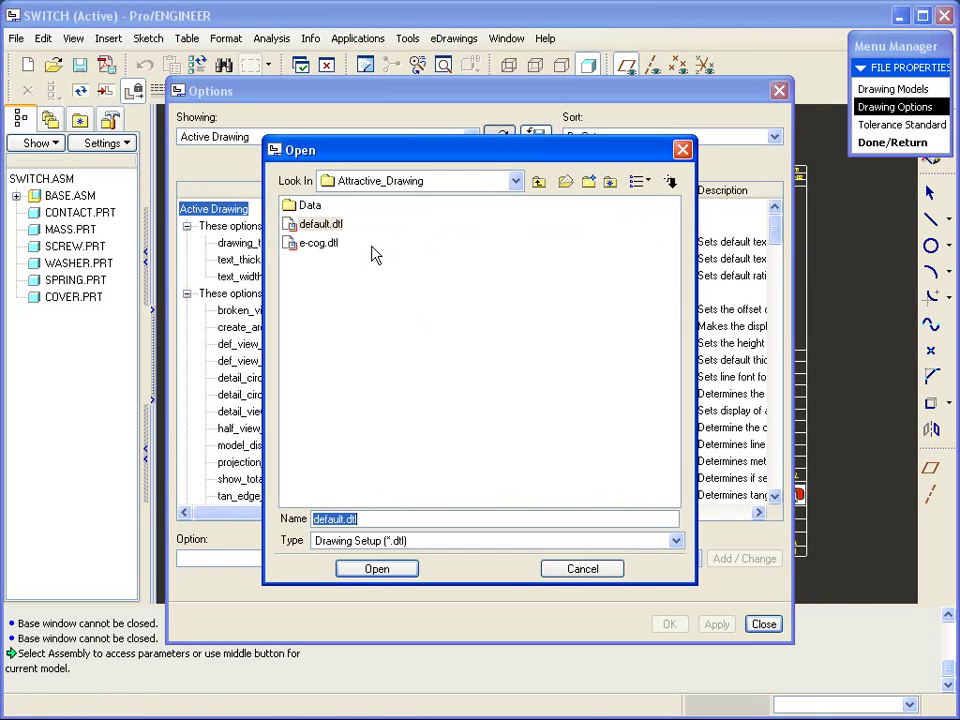
pyautogui.click(583, 569)
pyautogui.click(764, 624)
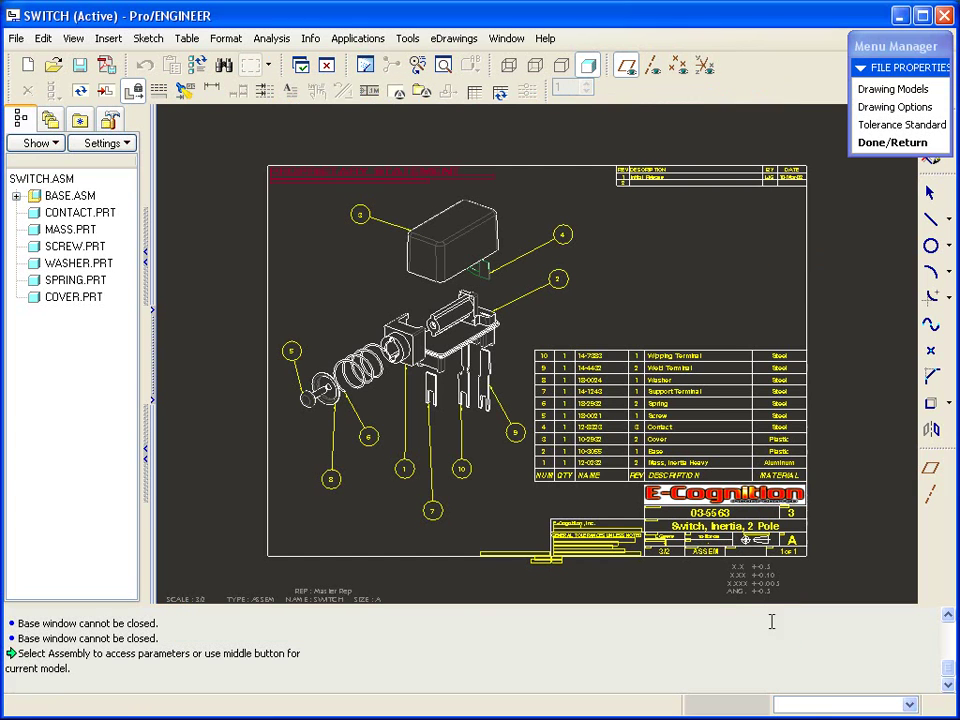
pyautogui.click(891, 143)
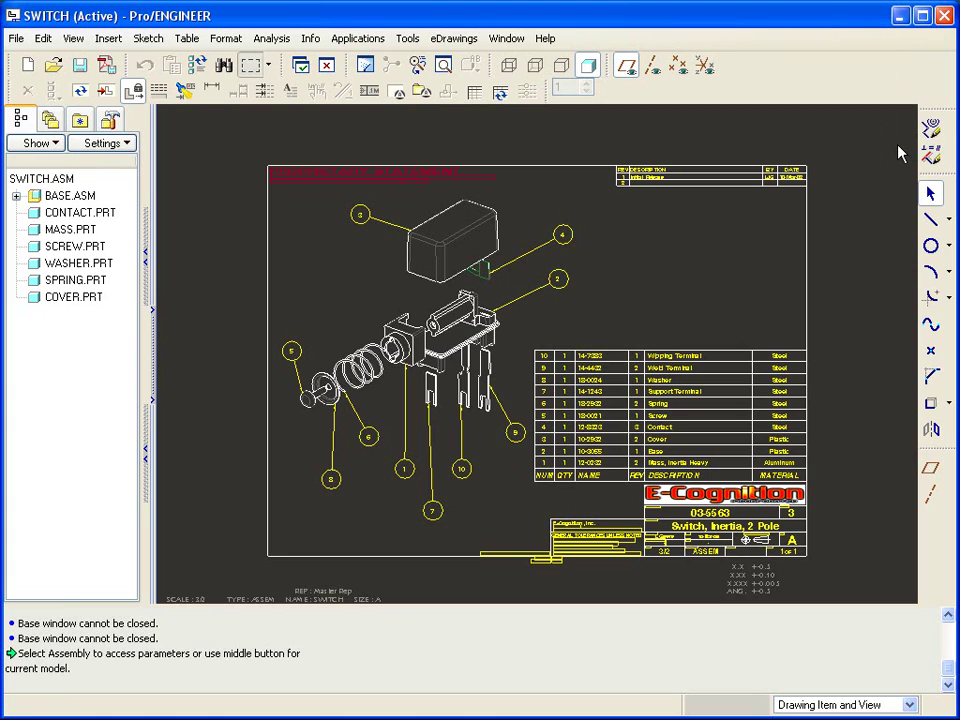
pyautogui.hotkey('ctrl', 'w')
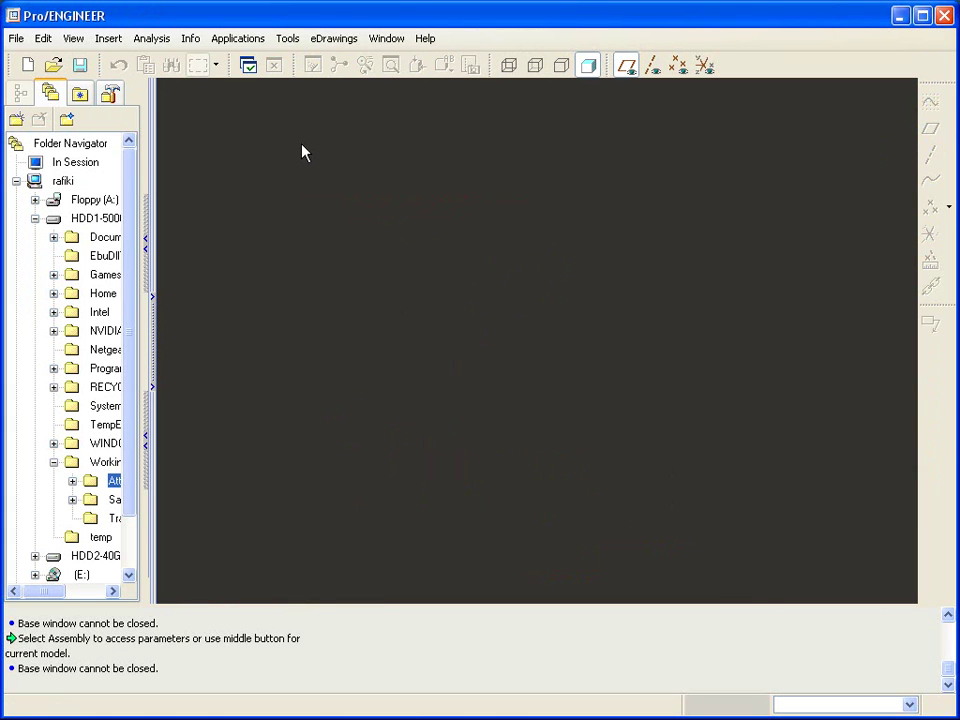
# - Create drawing drw0002 with no default template and no default model, as an empty C-size sheet
pyautogui.click(28, 65)
pyautogui.click(362, 218)
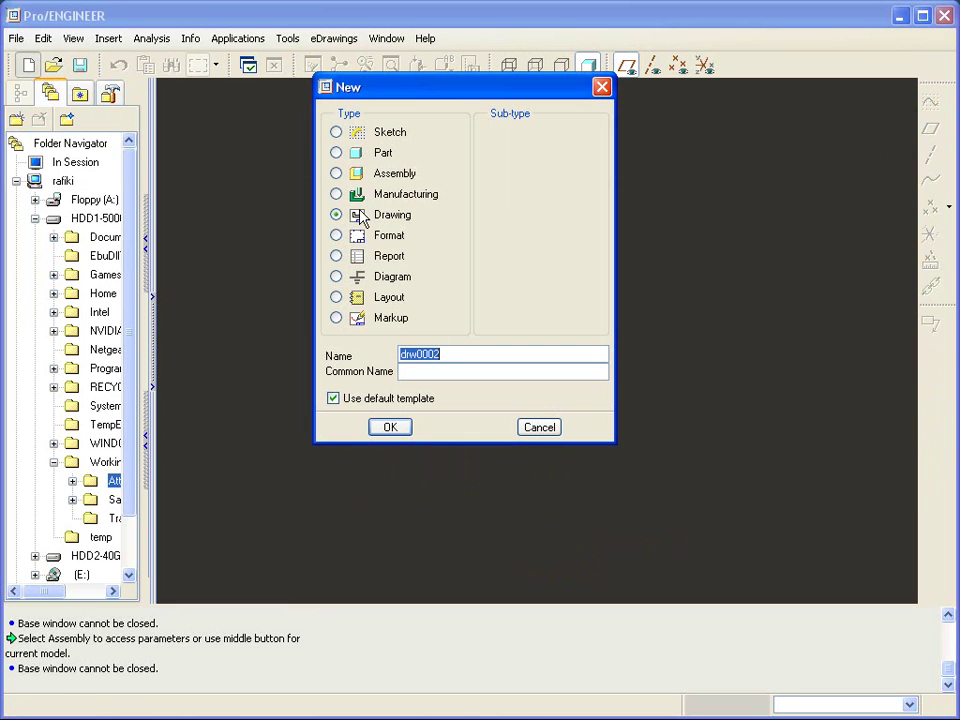
pyautogui.click(333, 398)
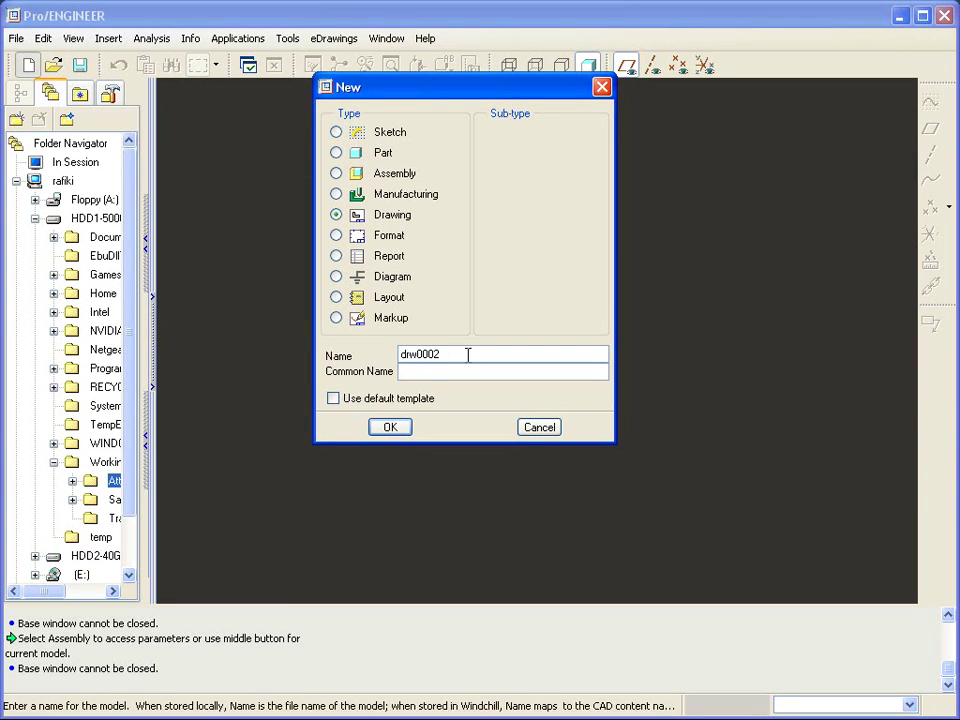
pyautogui.click(388, 426)
pyautogui.press('Delete')
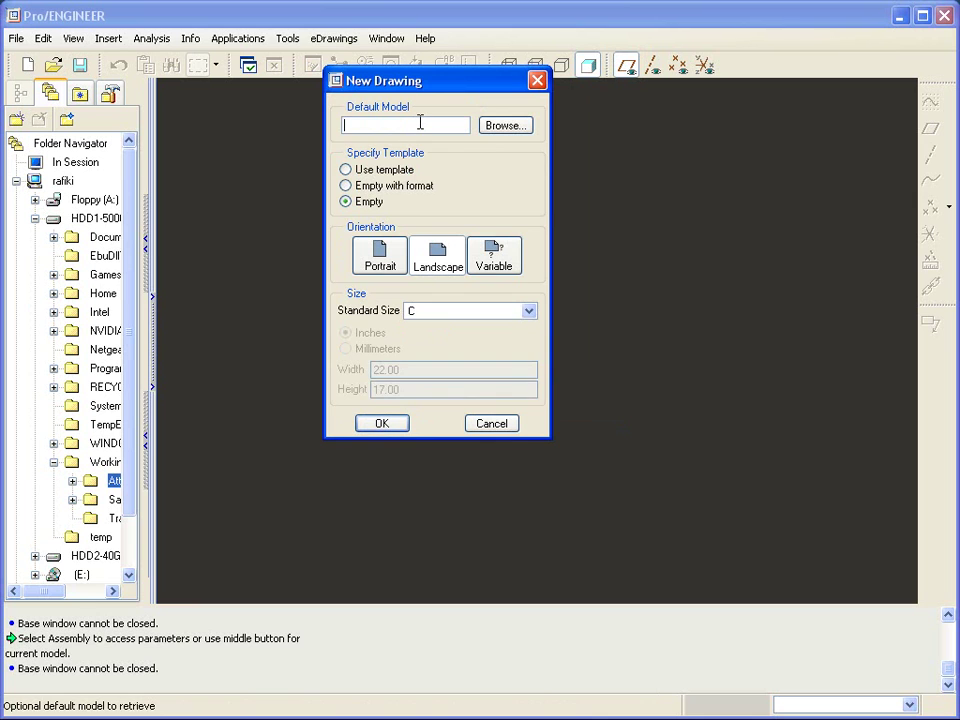
pyautogui.click(386, 424)
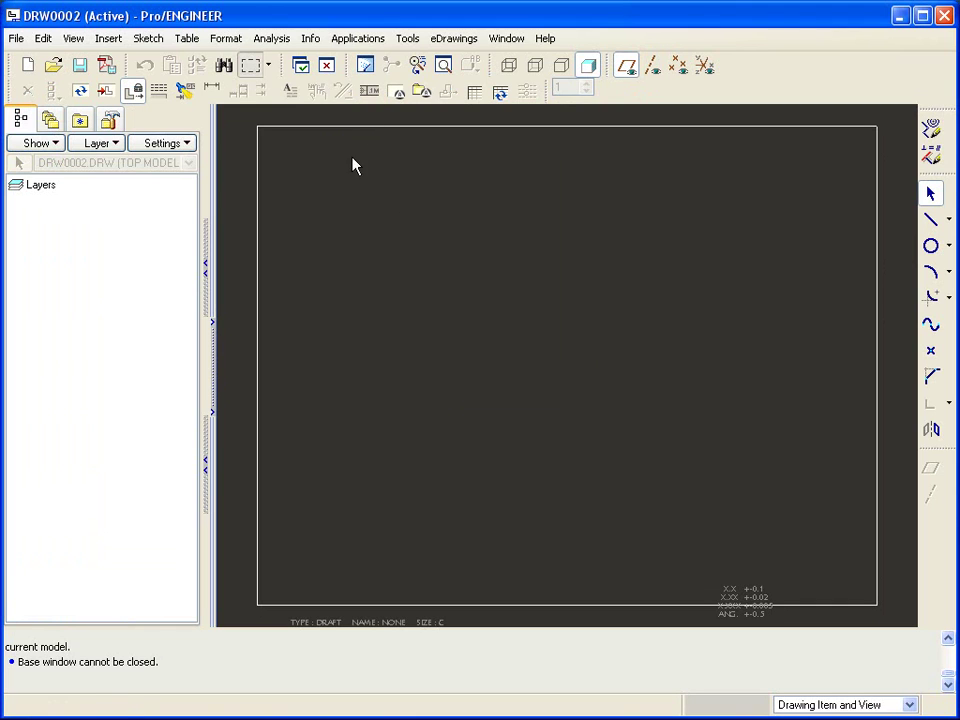
# - Enter drawing template mode and start a new template view named 'front'
pyautogui.click(354, 40)
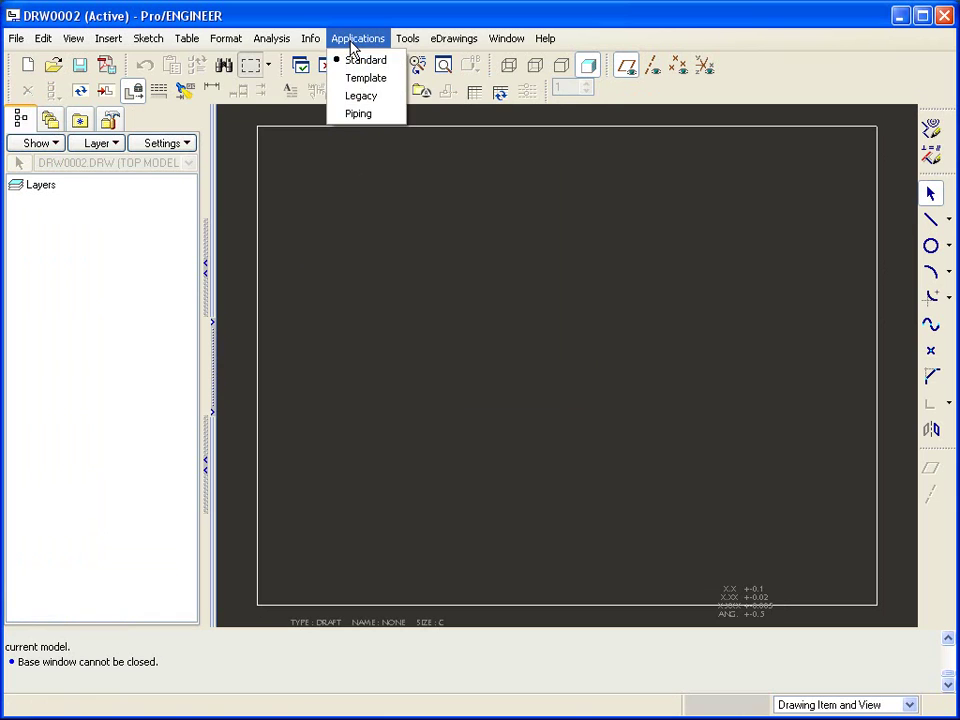
pyautogui.click(366, 78)
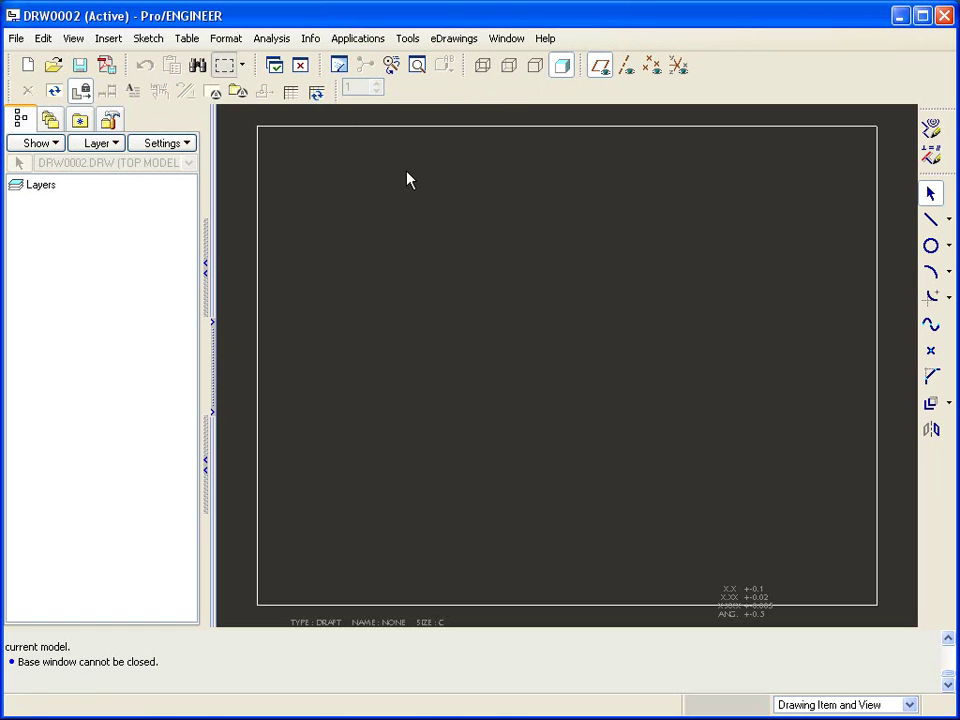
pyautogui.click(110, 40)
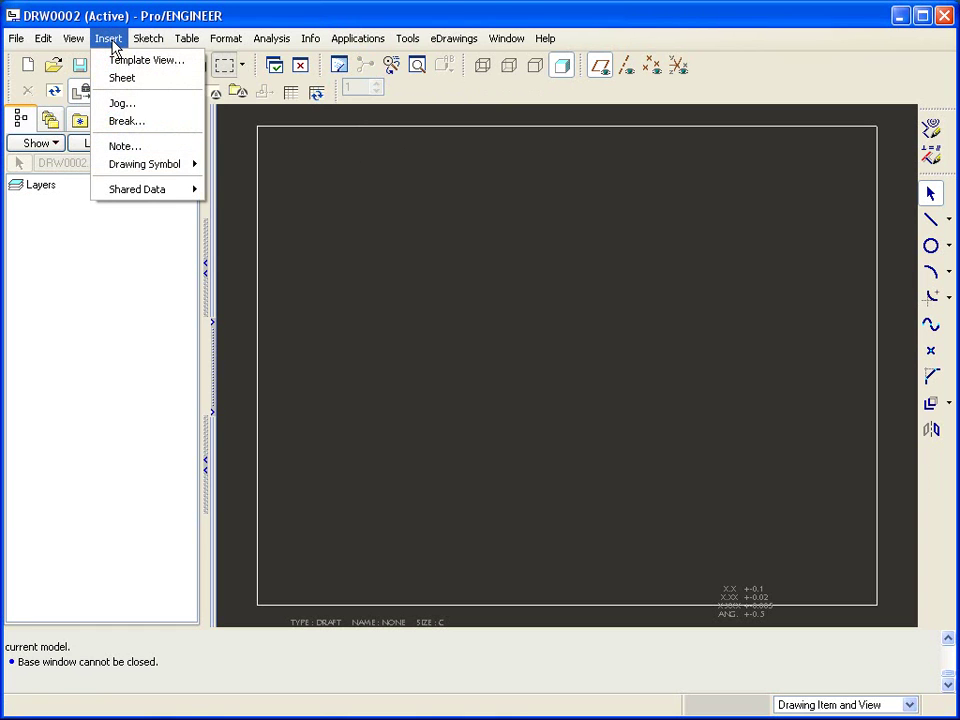
pyautogui.click(133, 61)
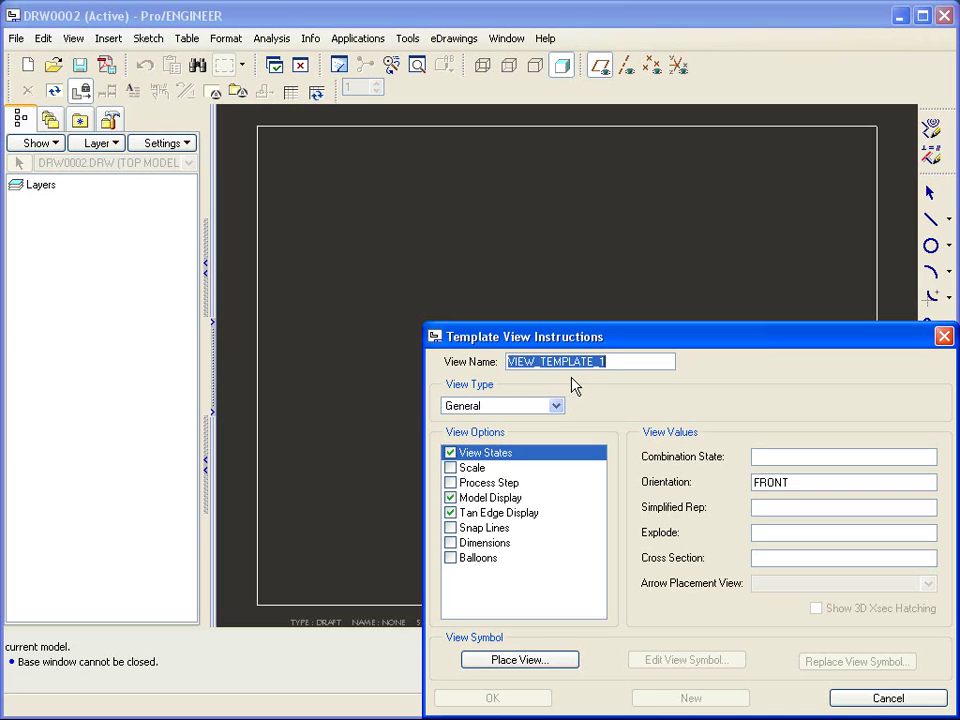
pyautogui.write('front')
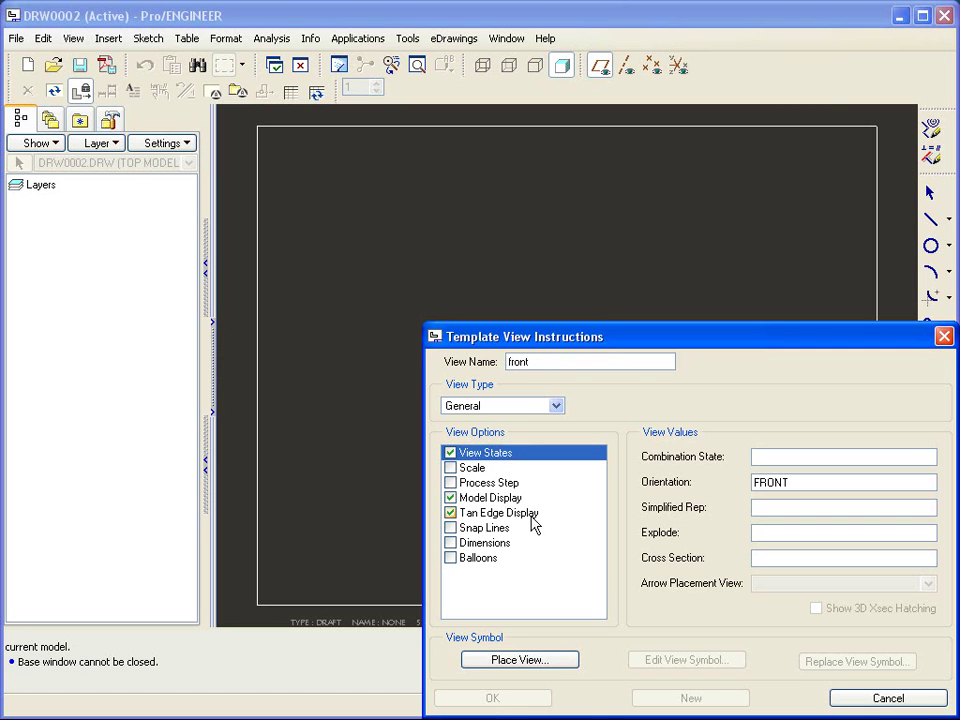
# - Set the view's tangent edges to Tan Dimmed and place it left of the sheet centre
pyautogui.click(496, 498)
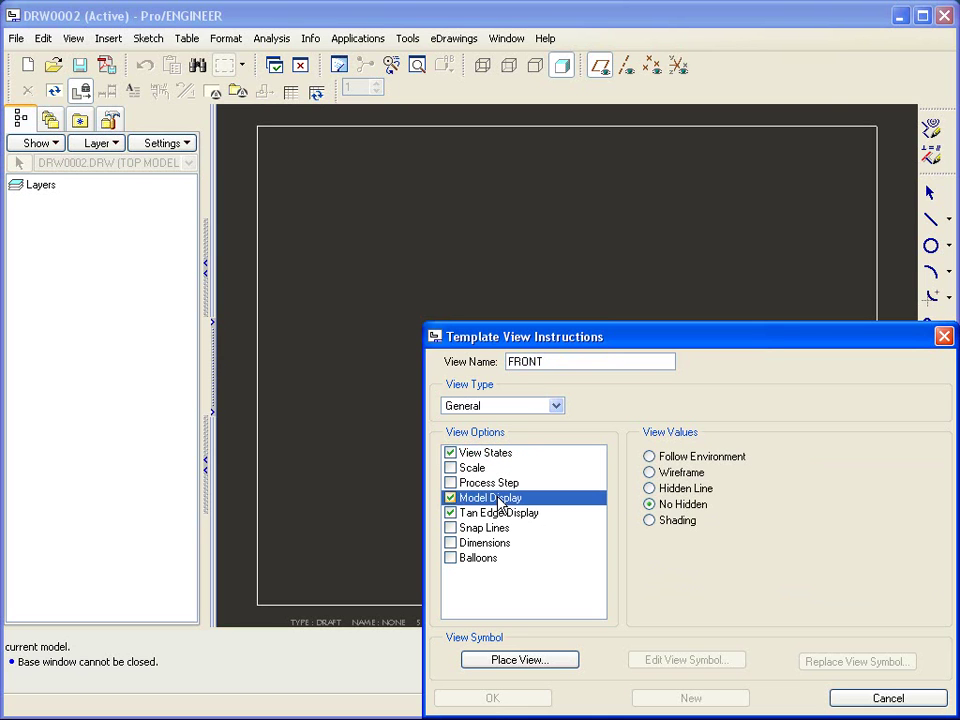
pyautogui.click(536, 515)
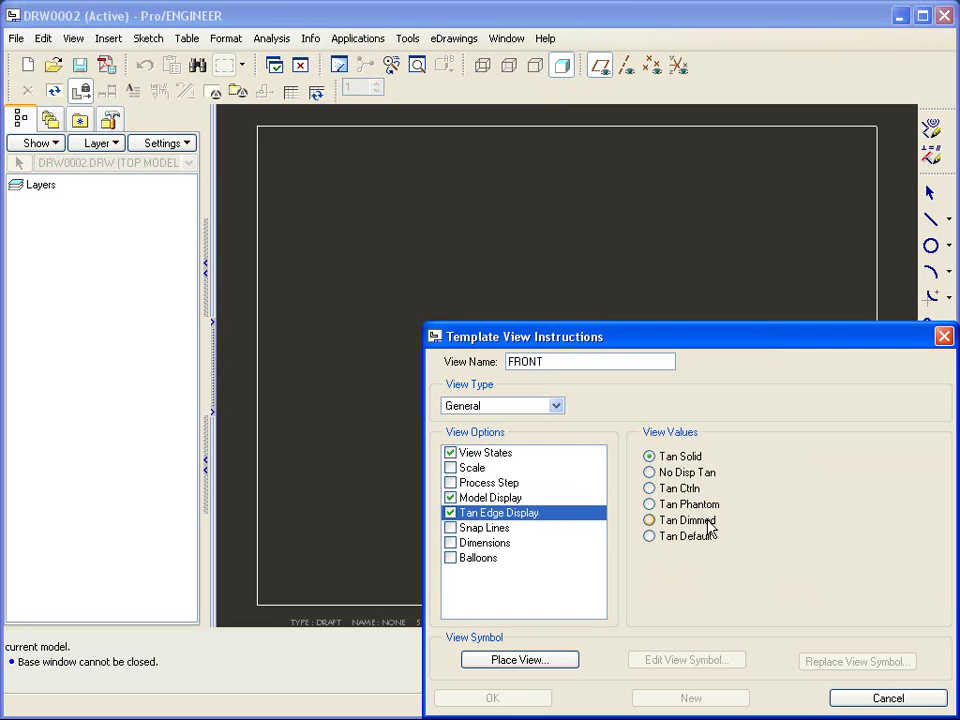
pyautogui.click(649, 521)
pyautogui.click(540, 663)
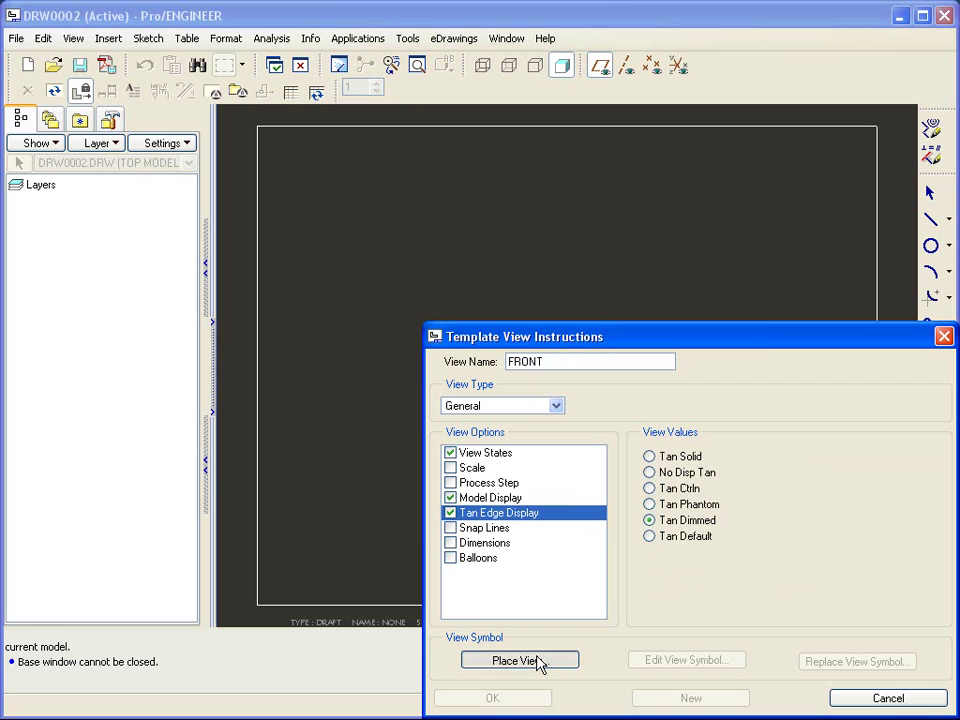
pyautogui.click(384, 335)
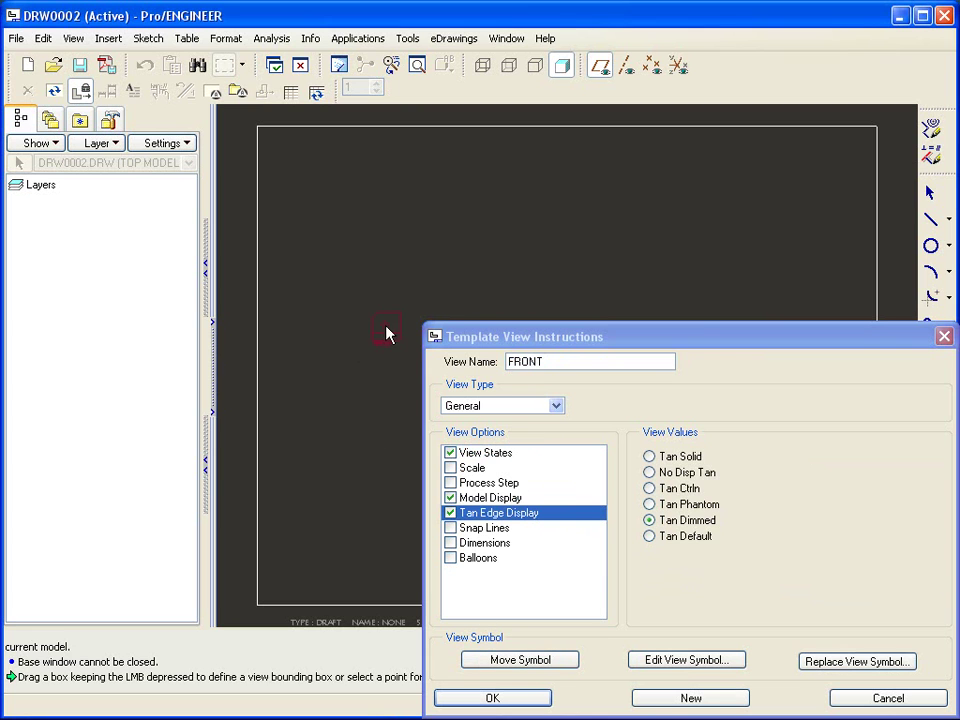
pyautogui.click(523, 698)
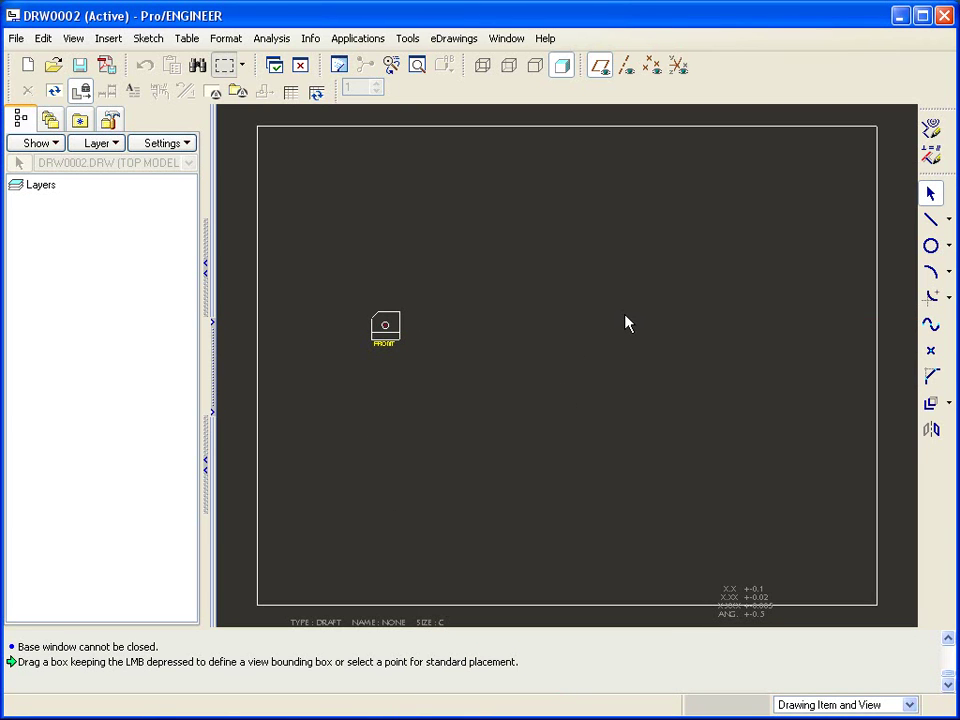
# - Add a Projection template view with parent FRONT, placed to the right of FRONT
pyautogui.click(106, 38)
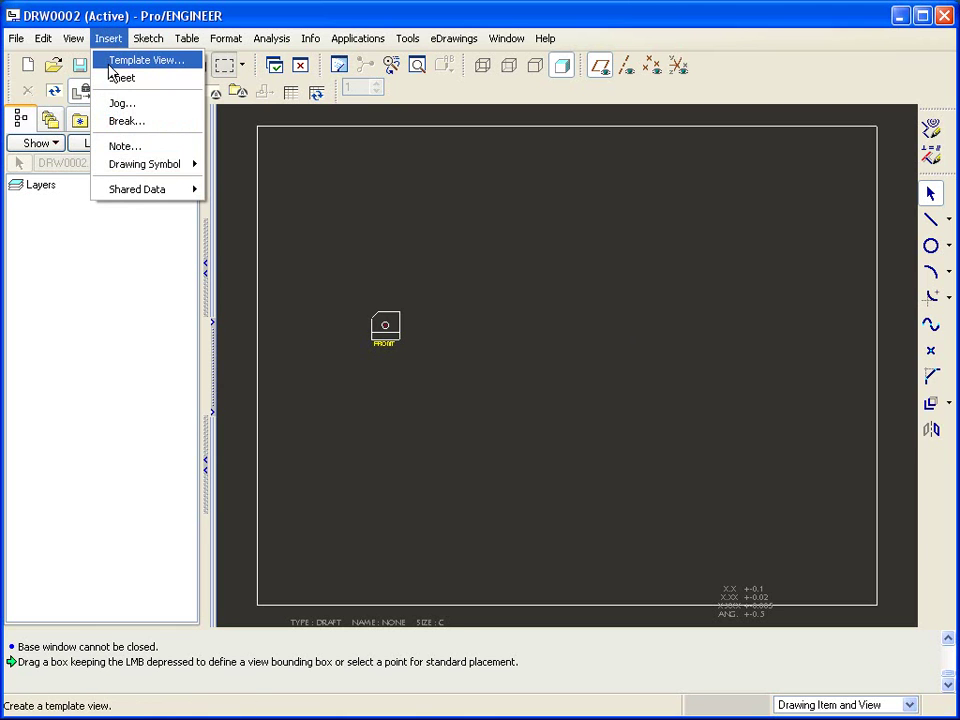
pyautogui.click(118, 62)
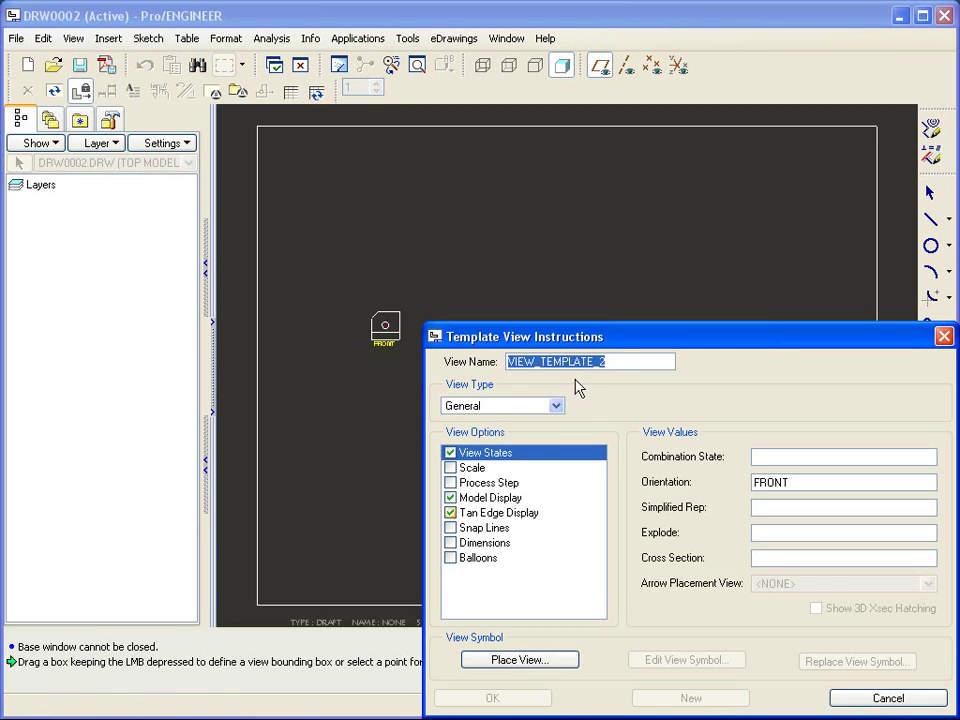
pyautogui.click(555, 406)
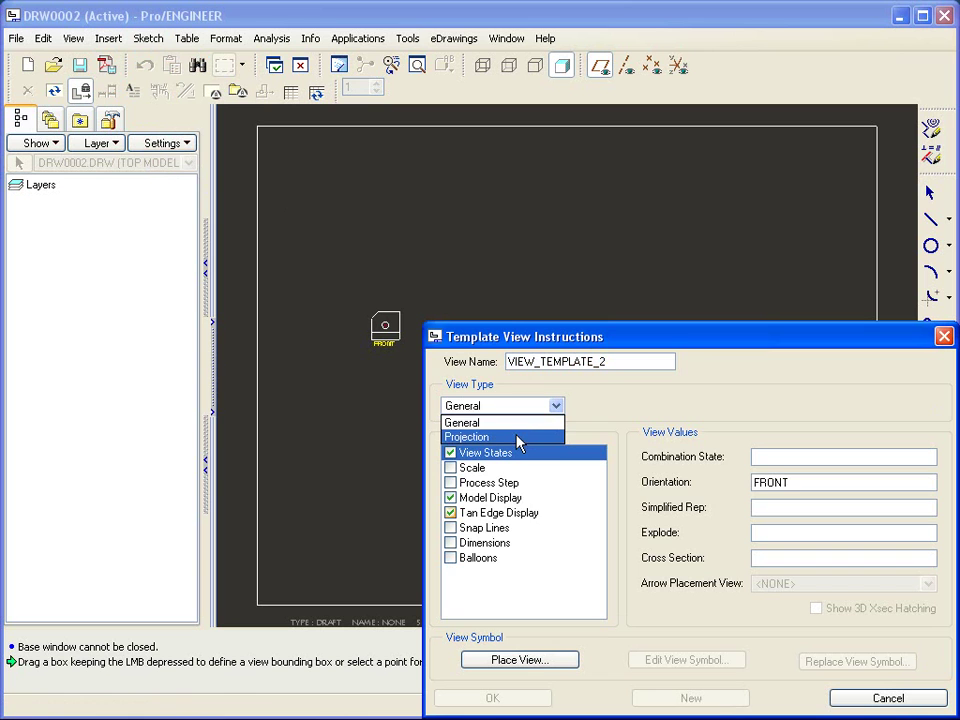
pyautogui.click(517, 438)
pyautogui.moveTo(689, 341)
pyautogui.mouseDown()
pyautogui.moveTo(689, 363)
pyautogui.moveTo(645, 390)
pyautogui.moveTo(700, 366)
pyautogui.moveTo(660, 258)
pyautogui.moveTo(615, 380)
pyautogui.mouseUp()
pyautogui.click(488, 695)
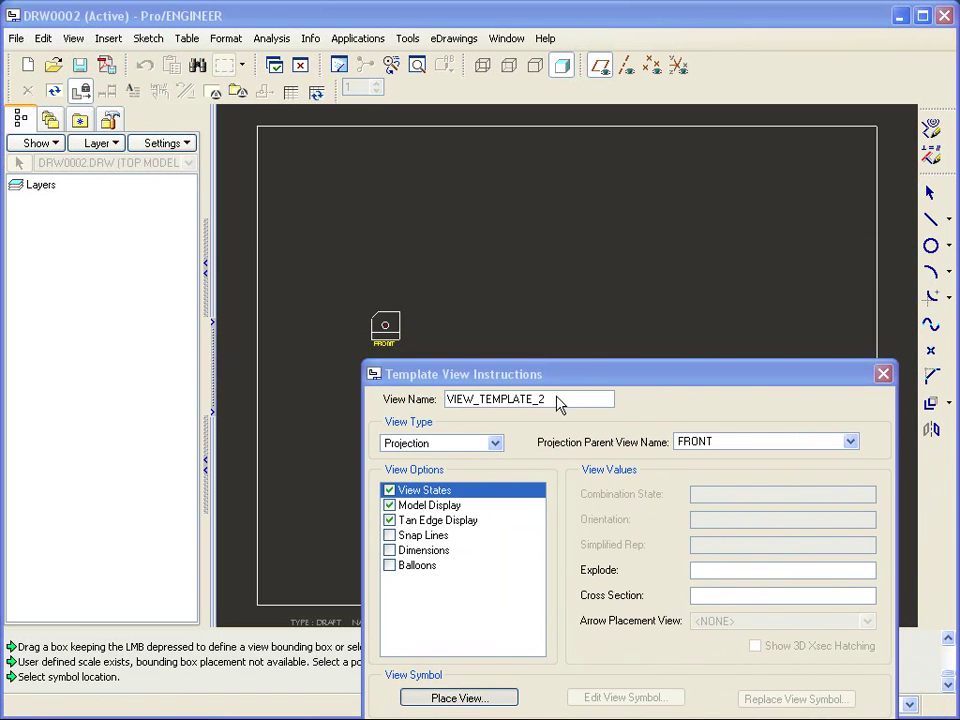
pyautogui.click(588, 343)
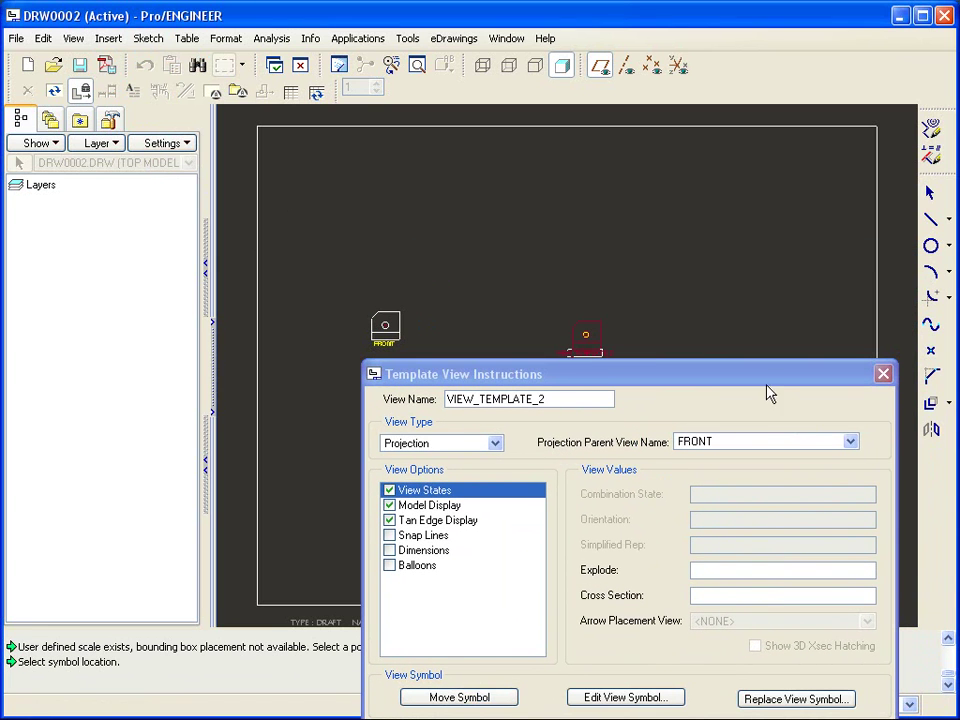
pyautogui.moveTo(762, 382); pyautogui.dragTo(752, 300)
pyautogui.click(440, 628)
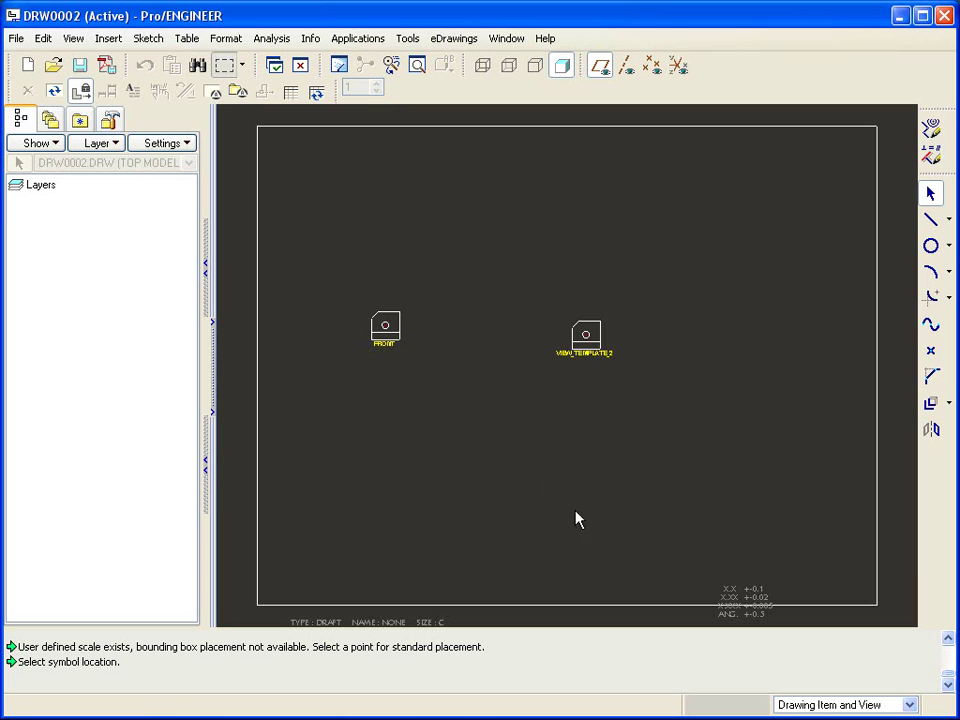
# - Load the drawing options from e-cog.dtl, then close the DRW0002 template drawing
pyautogui.rightClick(496, 452)
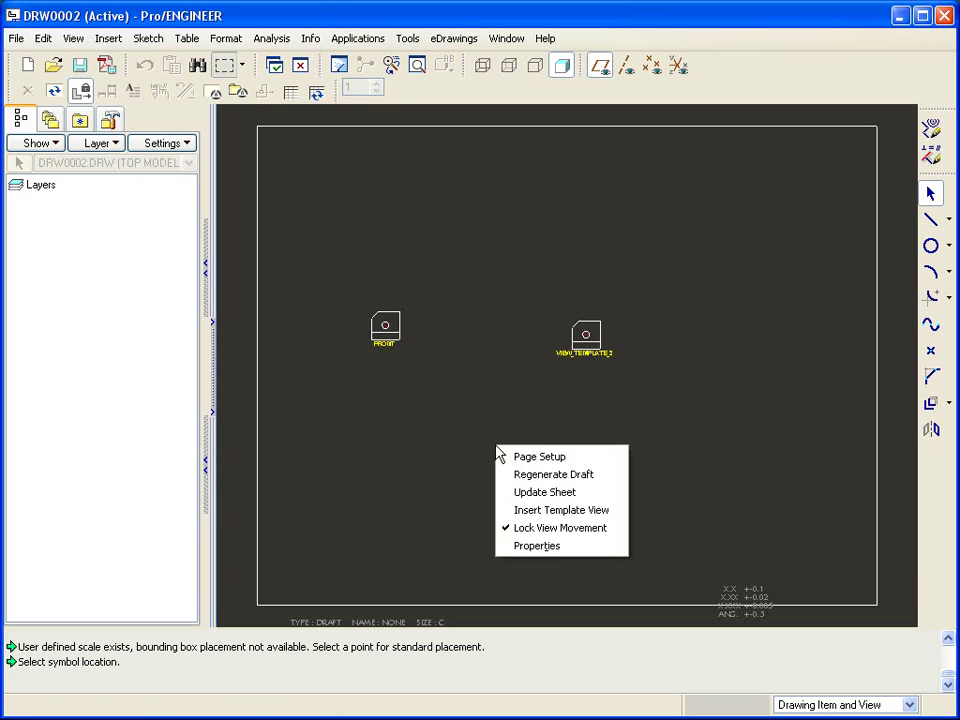
pyautogui.click(547, 552)
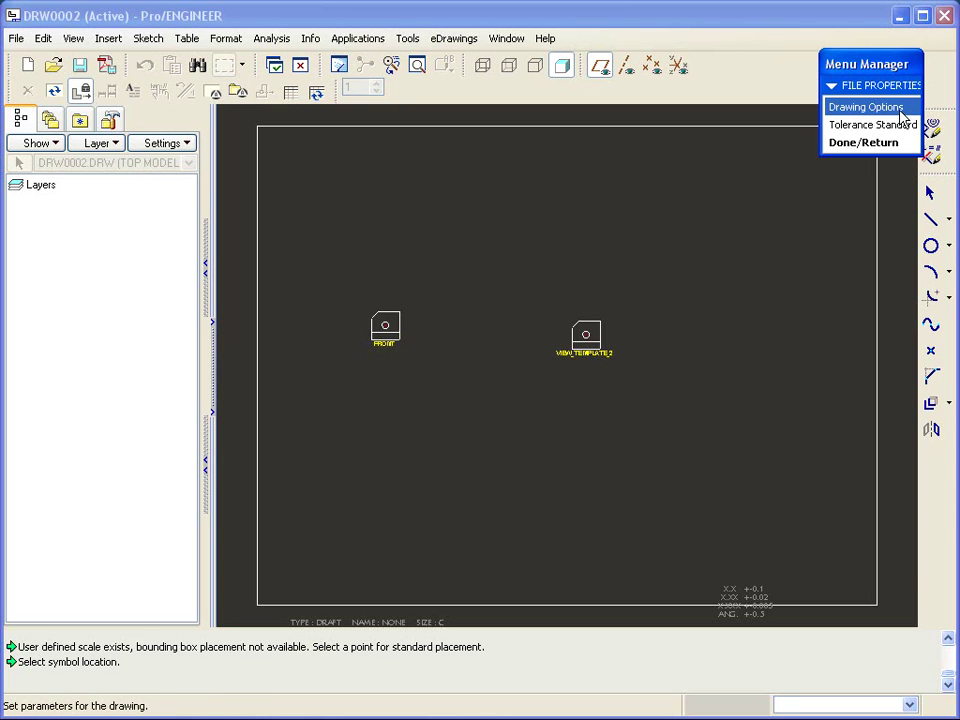
pyautogui.click(866, 107)
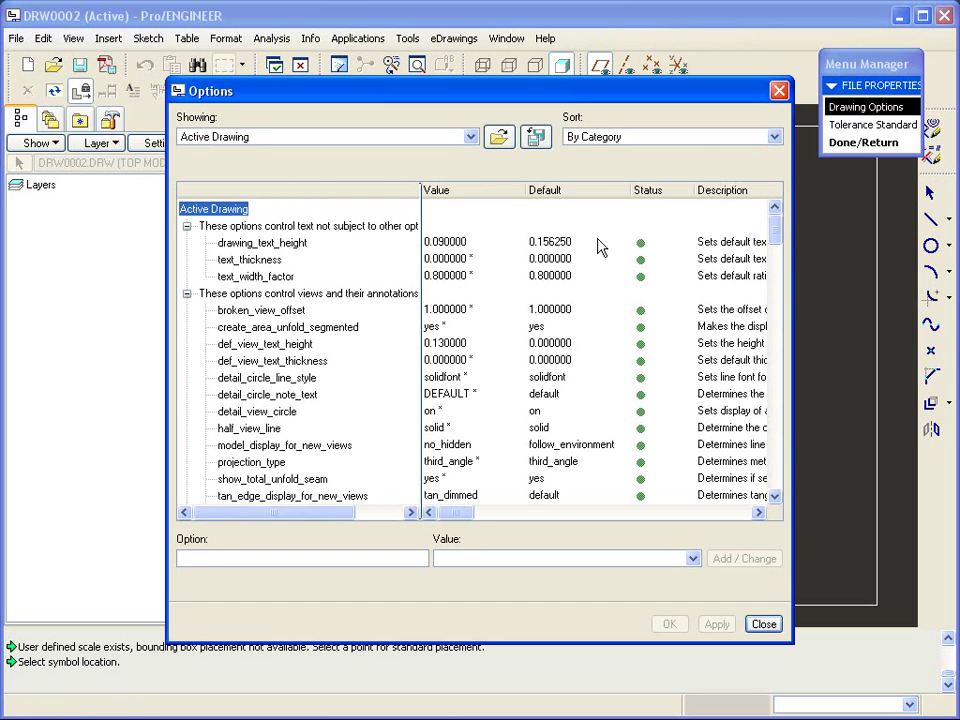
pyautogui.click(498, 136)
pyautogui.click(322, 243)
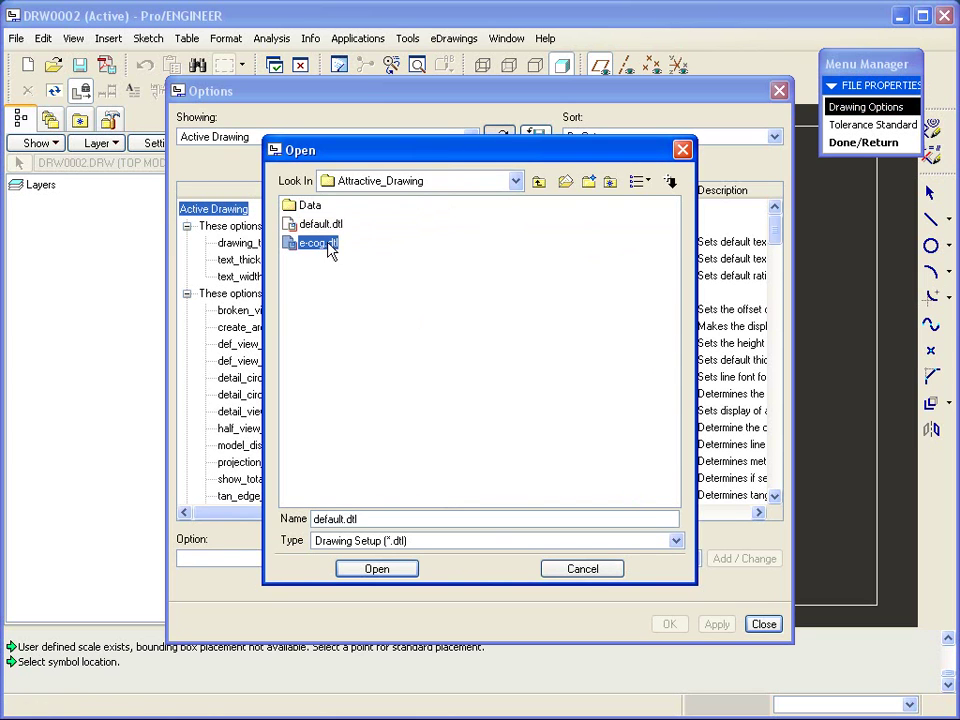
pyautogui.click(376, 568)
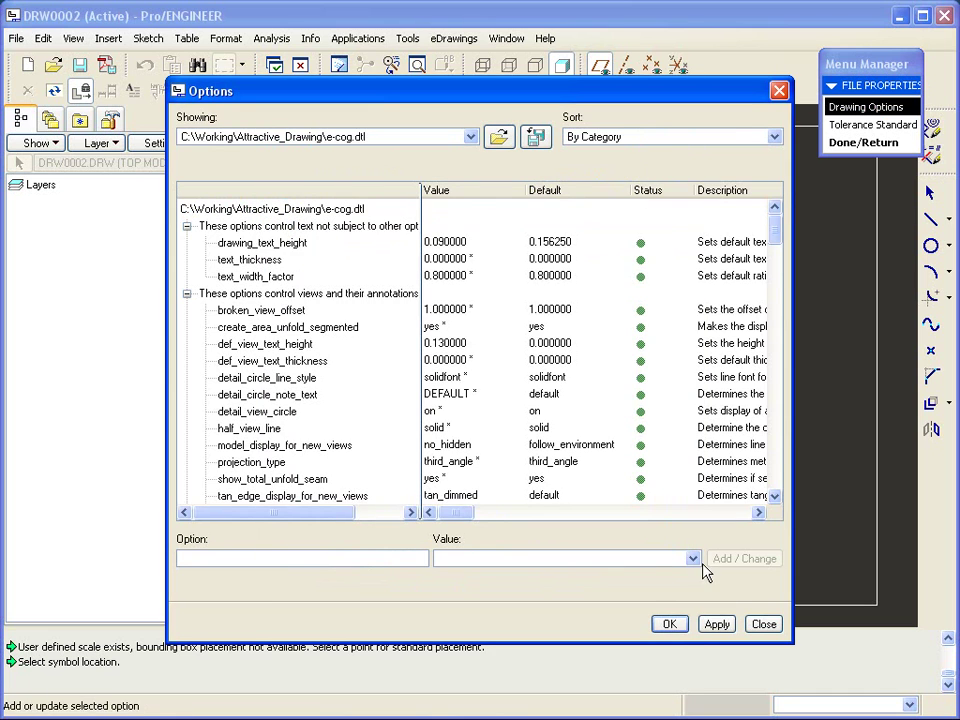
pyautogui.click(763, 624)
pyautogui.click(870, 146)
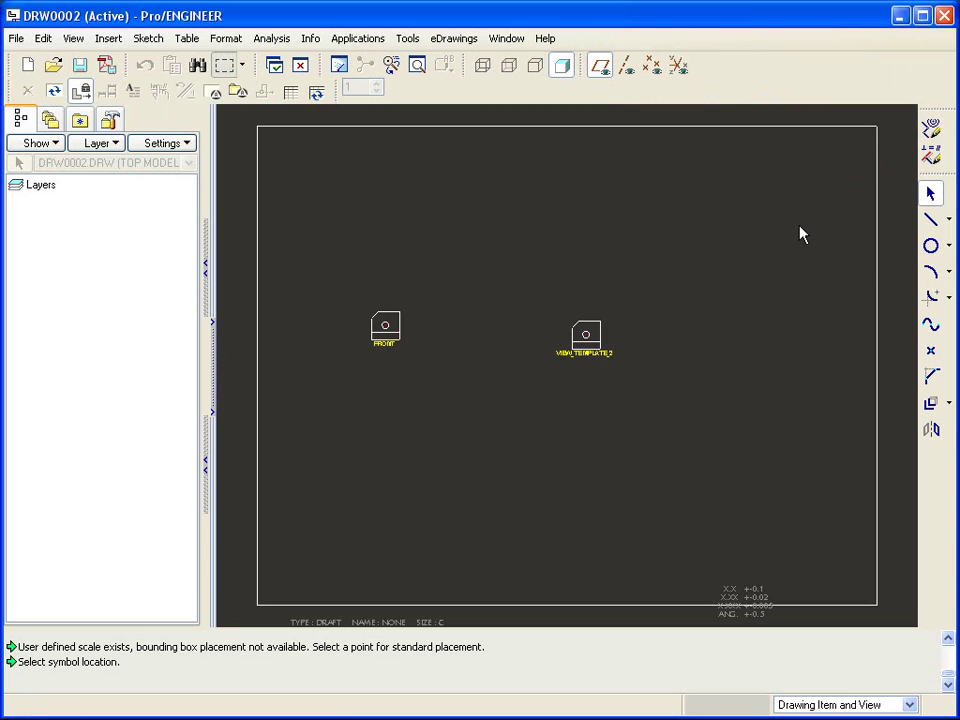
pyautogui.click(302, 66)
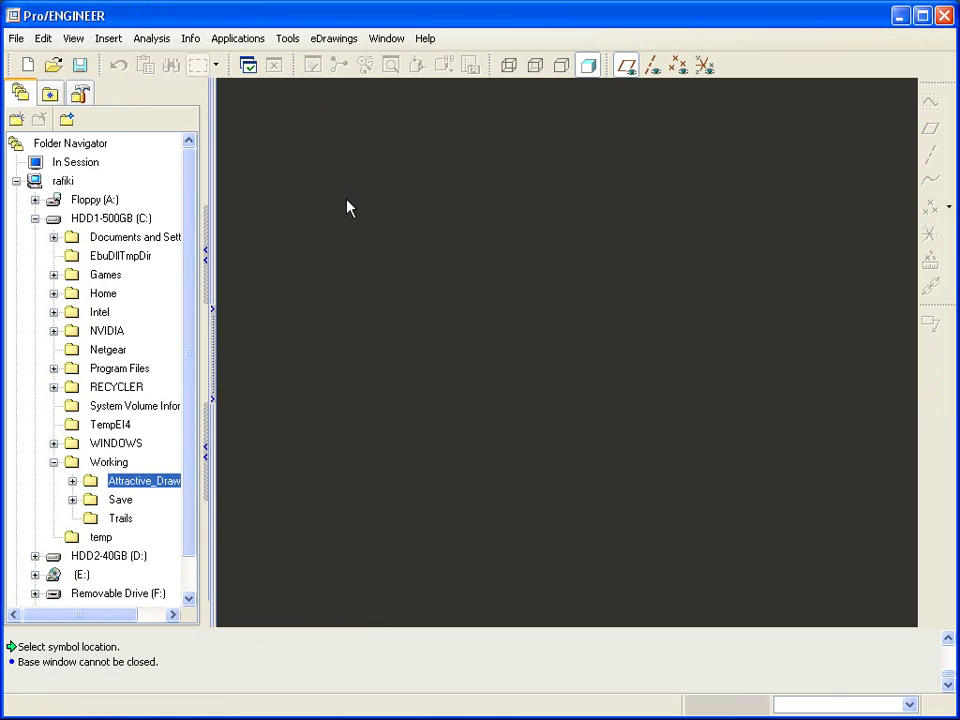
# - Open switch.drw from the Attractive_Drawing Data folder to load the SWITCH assembly
pyautogui.click(27, 64)
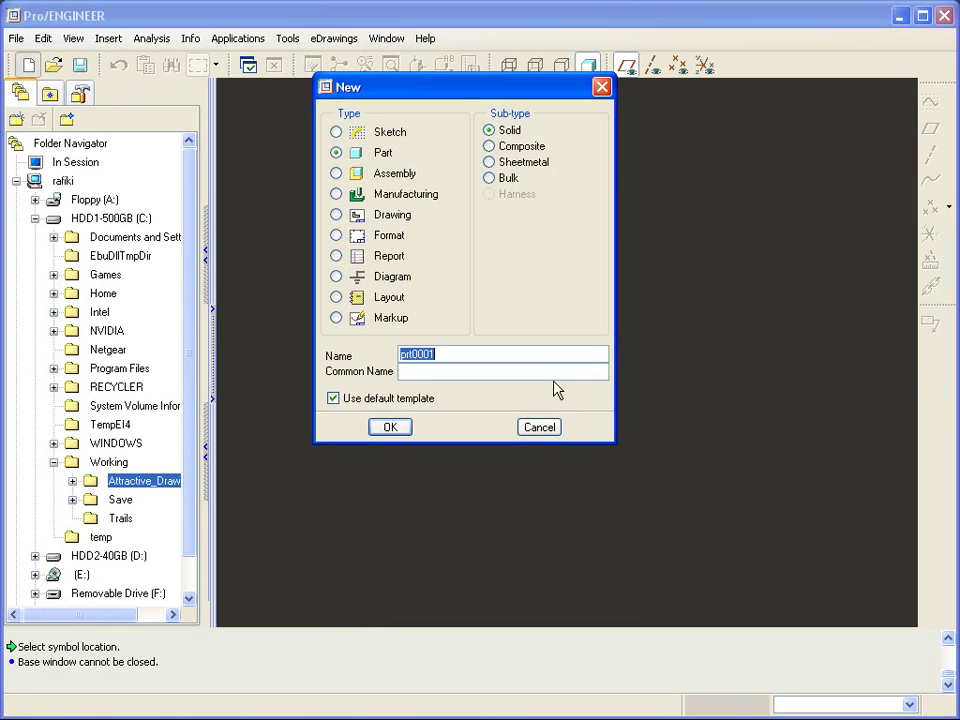
pyautogui.click(552, 431)
pyautogui.click(53, 64)
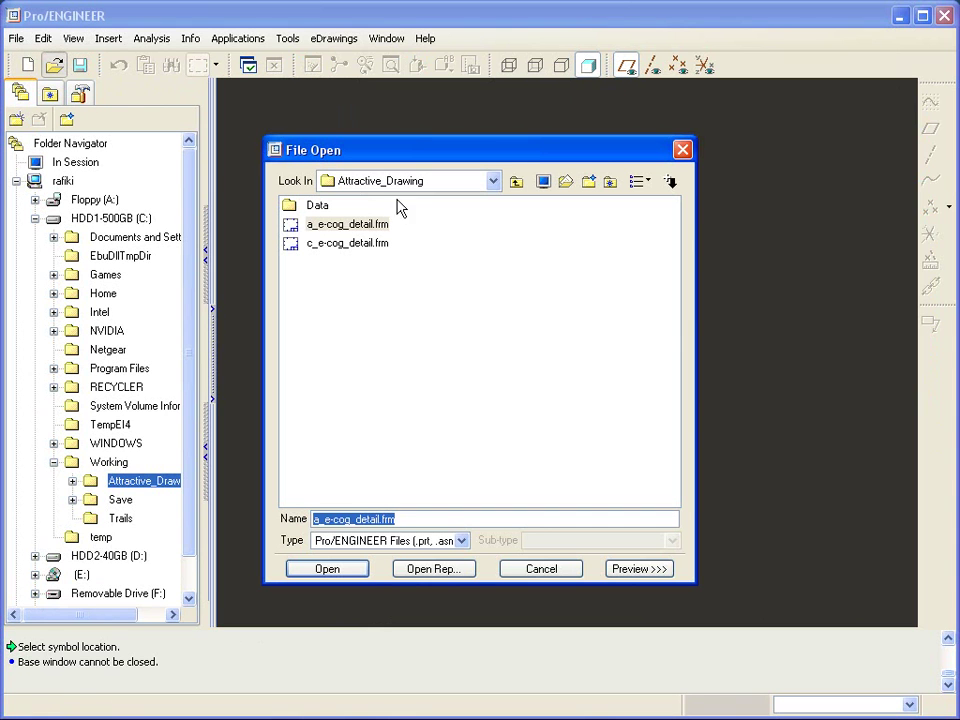
pyautogui.doubleClick(317, 205)
pyautogui.doubleClick(628, 224)
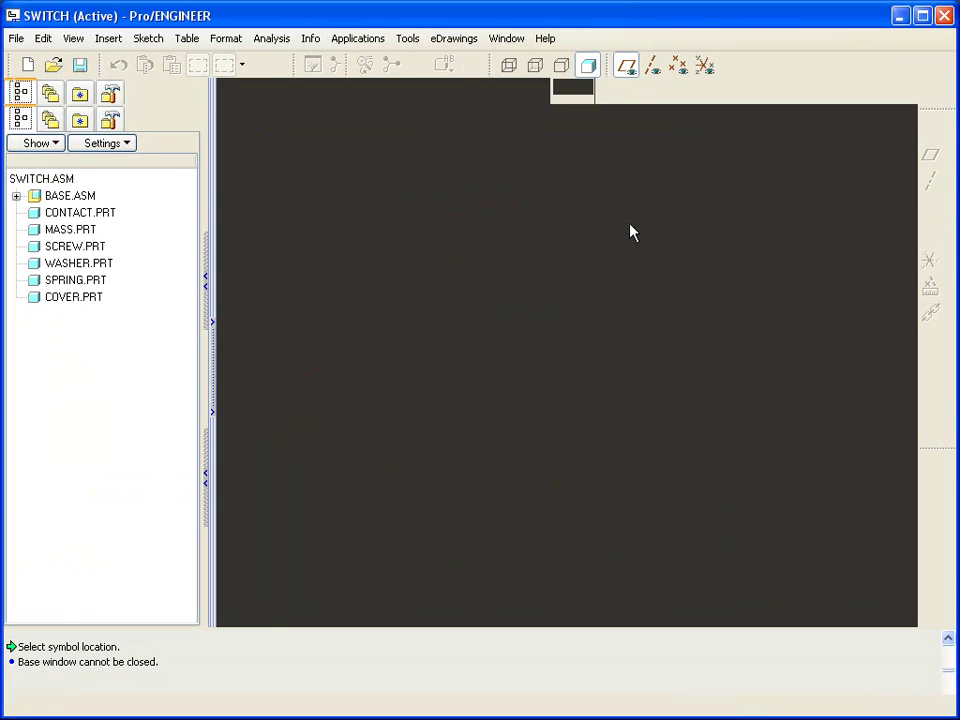